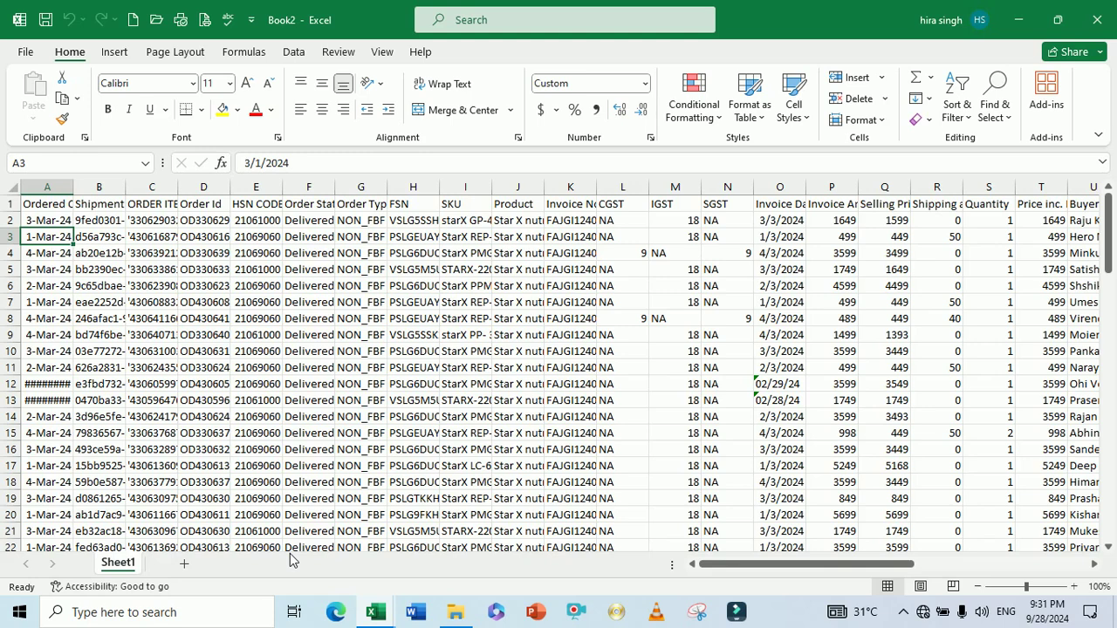
# - Review the order table's fields one by one from Ordered On through Product
pyautogui.press('Right')
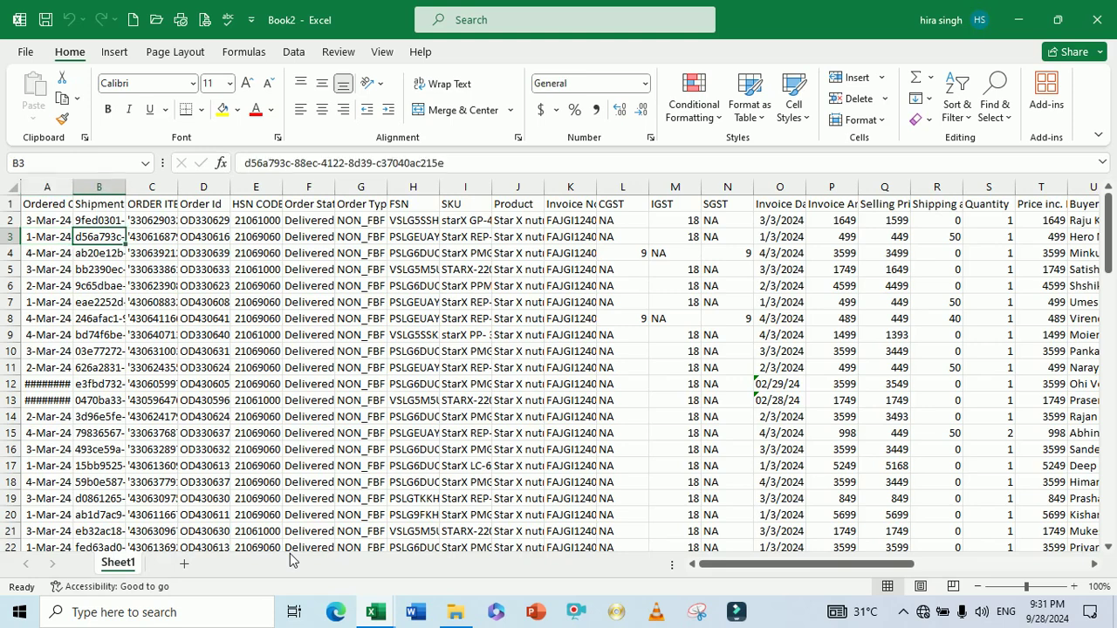
pyautogui.press('Right')
pyautogui.press('Right')
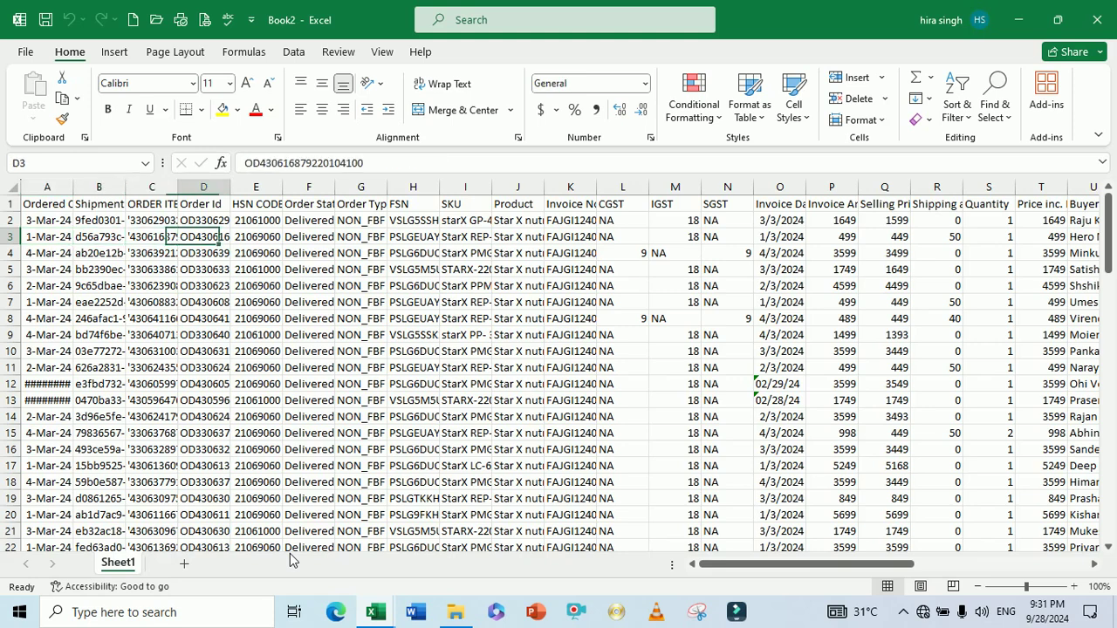
pyautogui.press('Right')
pyautogui.press('Right')
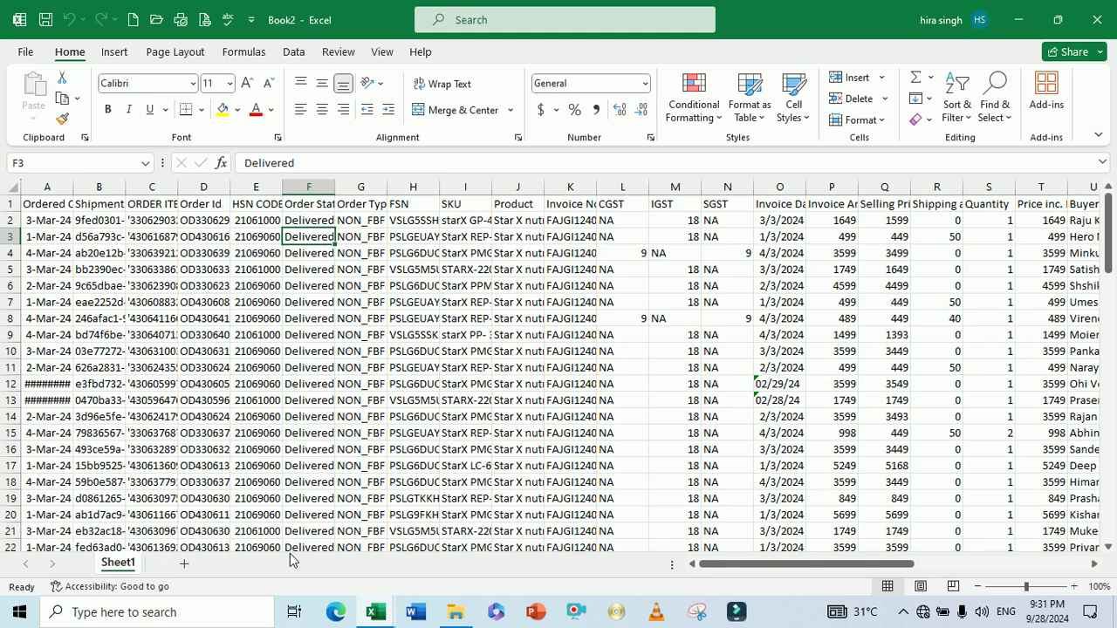
pyautogui.press('Right')
pyautogui.press('Right')
pyautogui.press('Right')
pyautogui.press('Right')
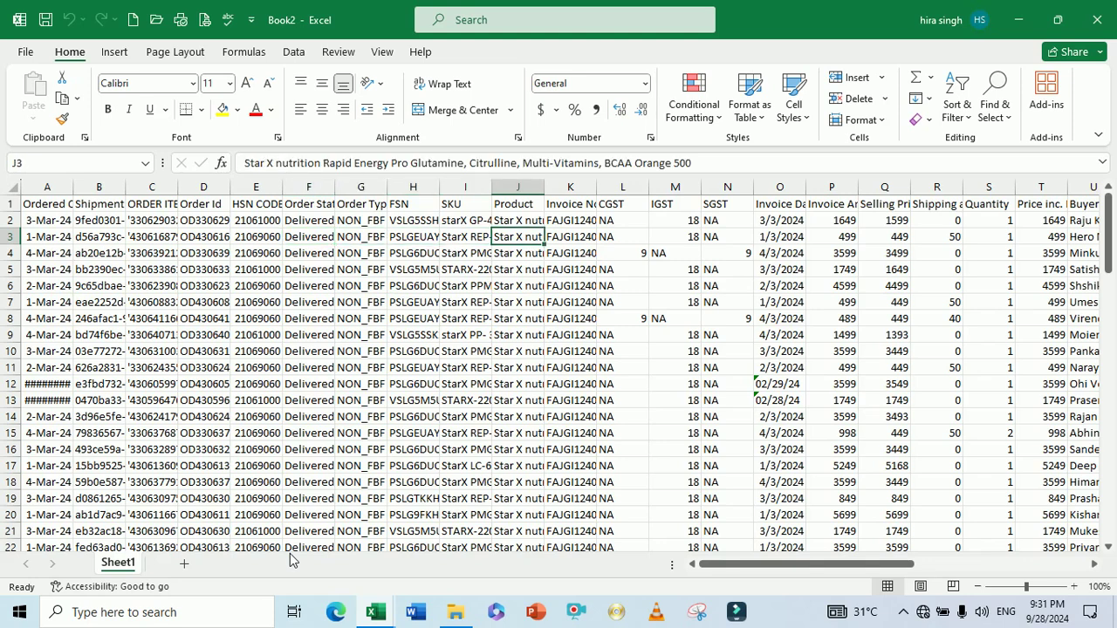
pyautogui.press('Up')
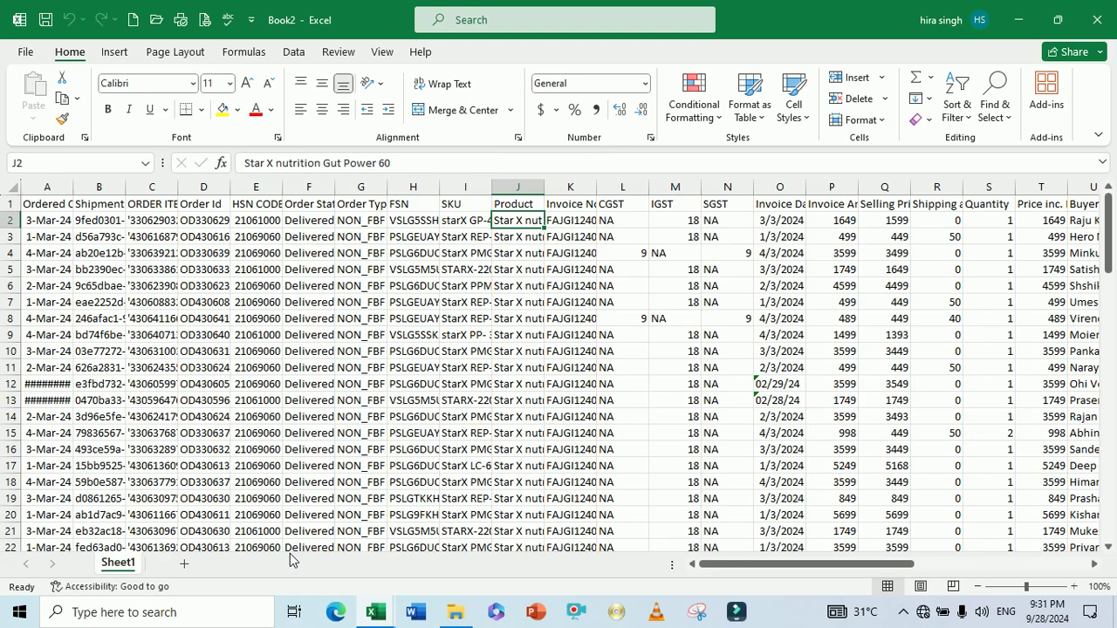
# - Review the second row's invoice, GST, price, shipping, quantity, buyer and address fields through City
pyautogui.press('Right')
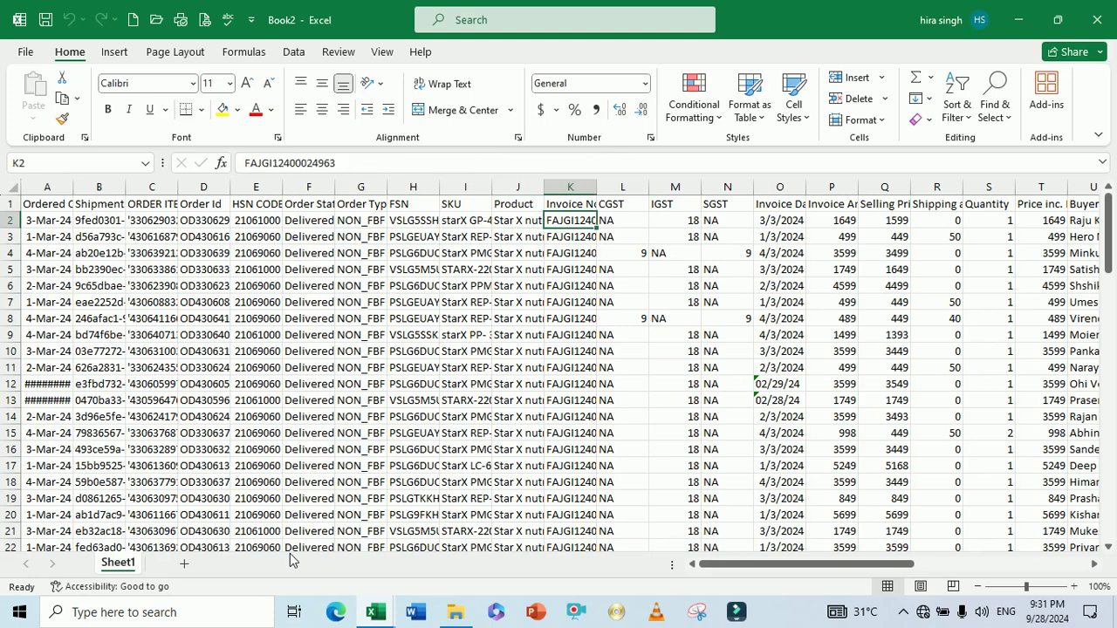
pyautogui.press('Right')
pyautogui.press('Right')
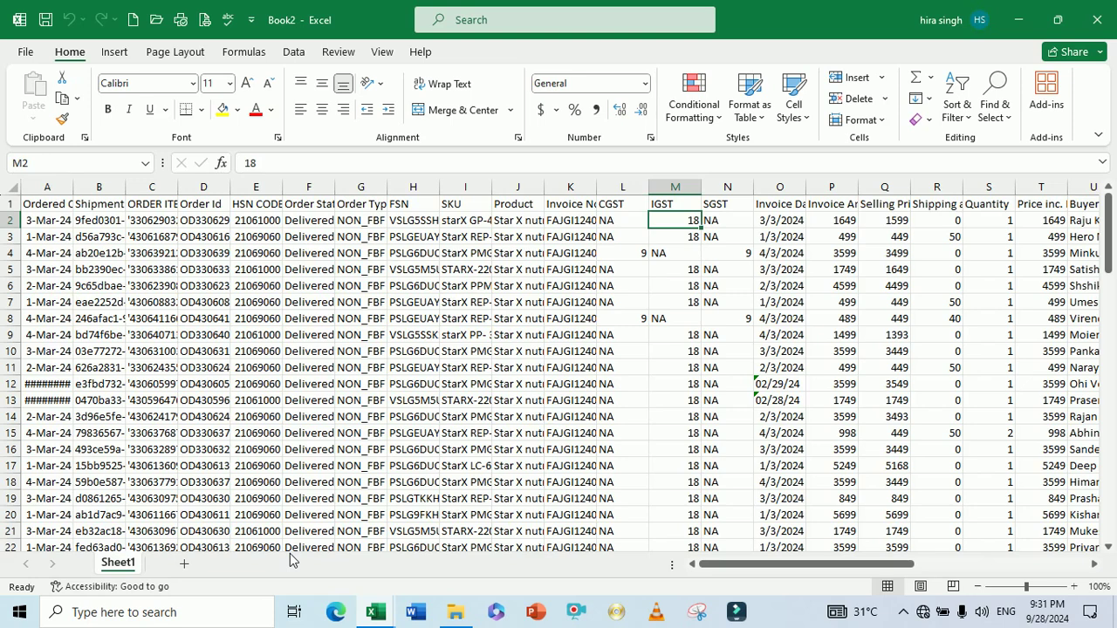
pyautogui.press('Right')
pyautogui.press('Right')
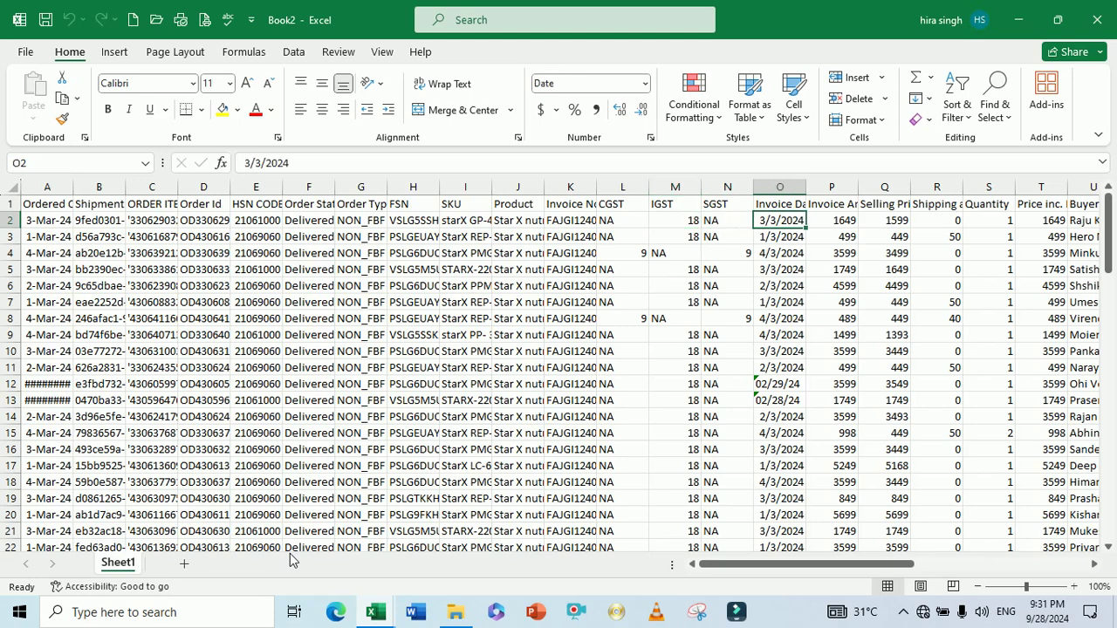
pyautogui.press('Right')
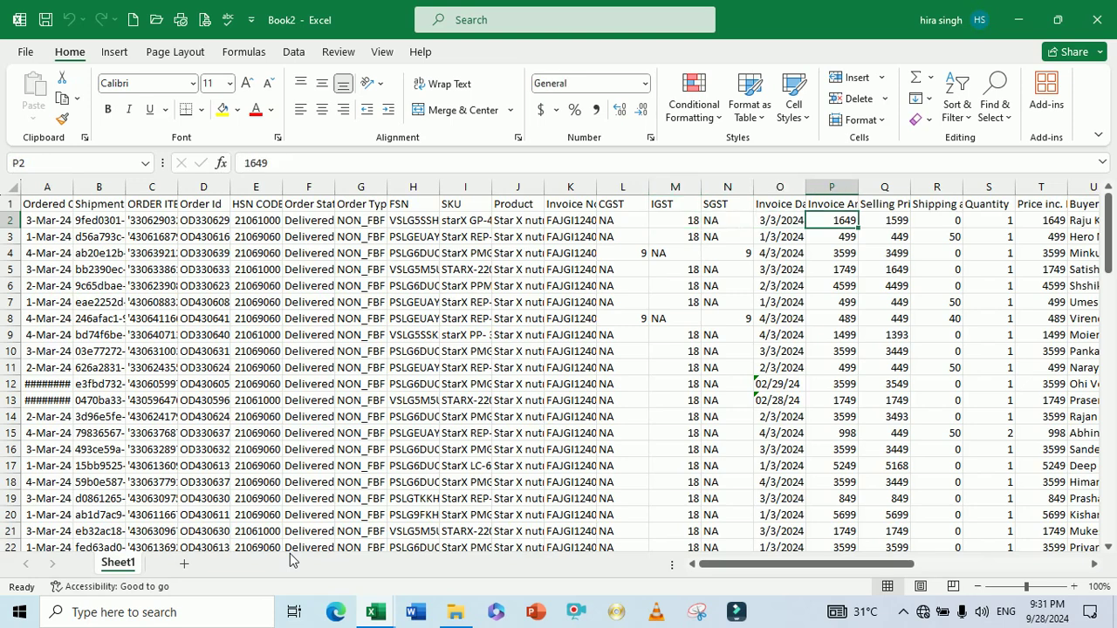
pyautogui.press('Up')
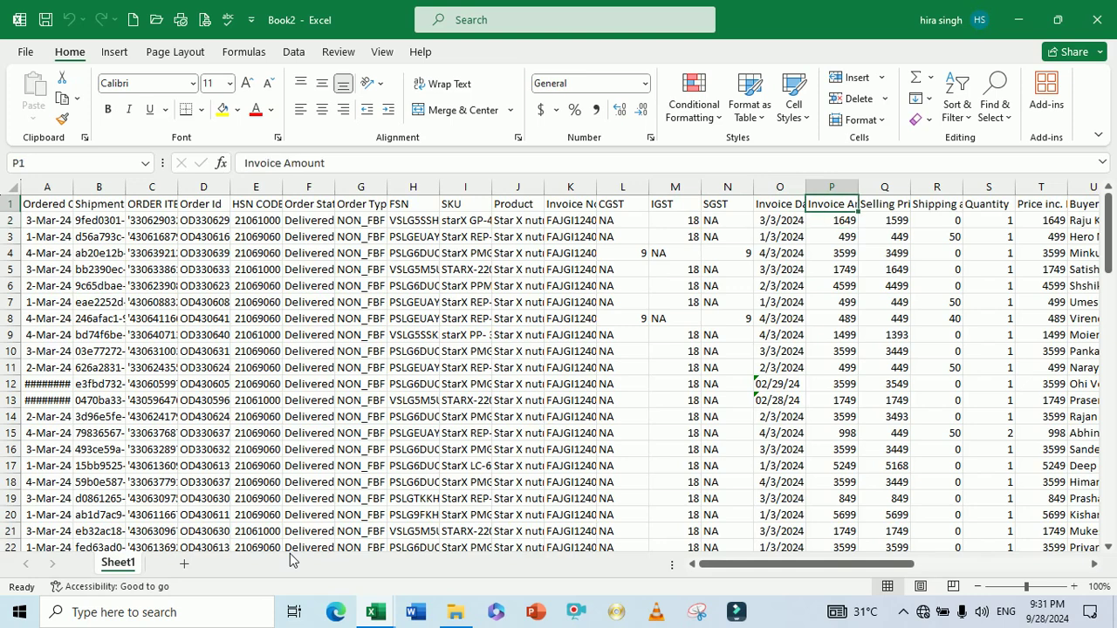
pyautogui.press('Down')
pyautogui.press('Right')
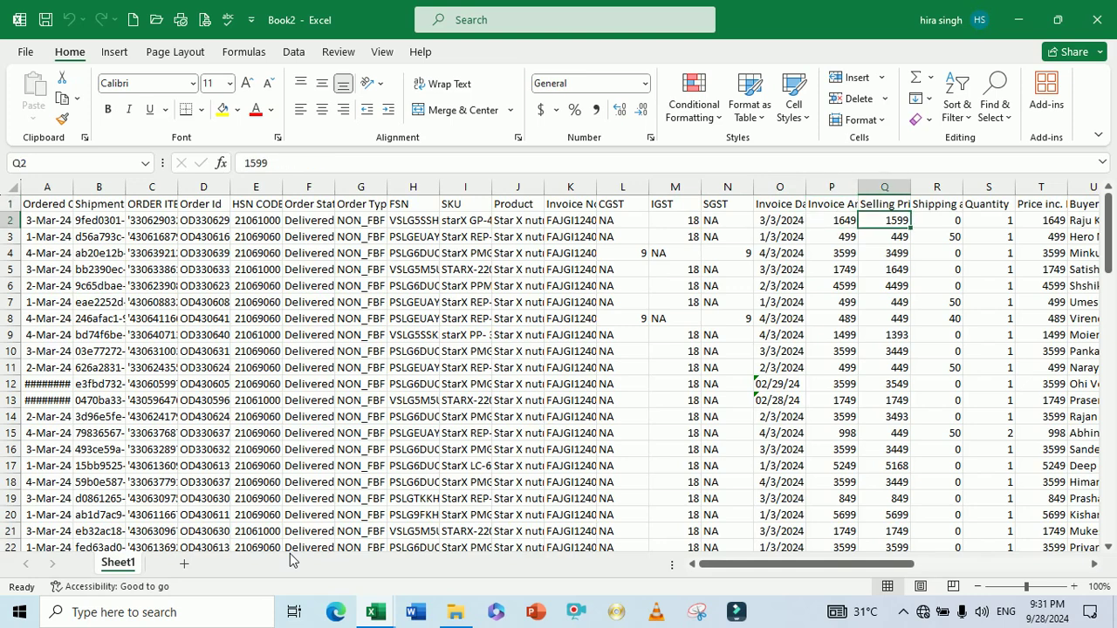
pyautogui.press('Right')
pyautogui.press('Right')
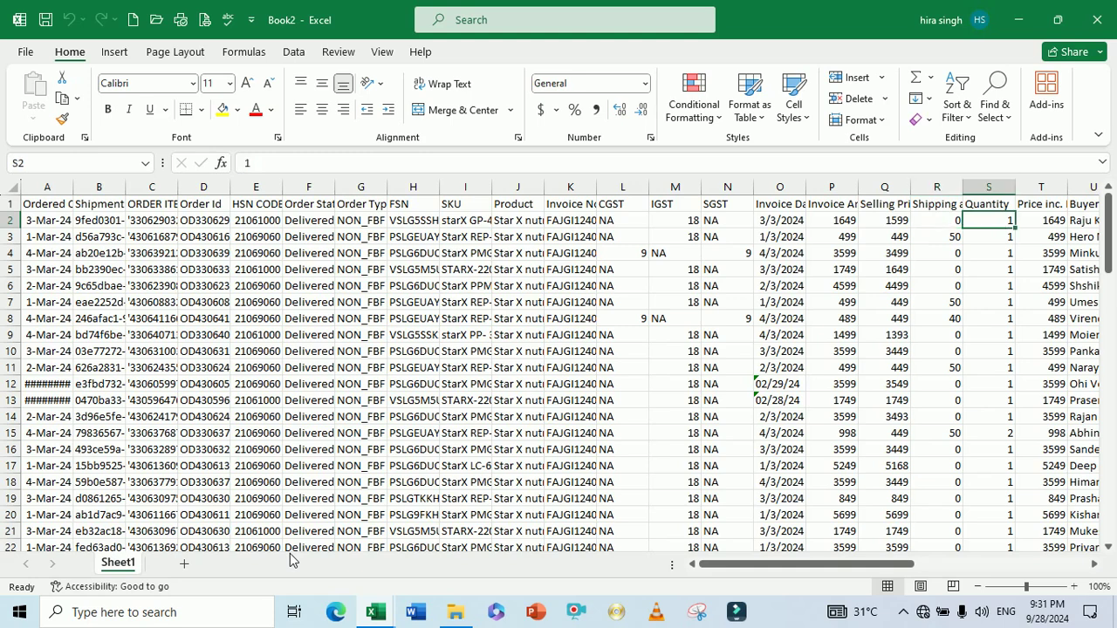
pyautogui.press('Right')
pyautogui.press('Right')
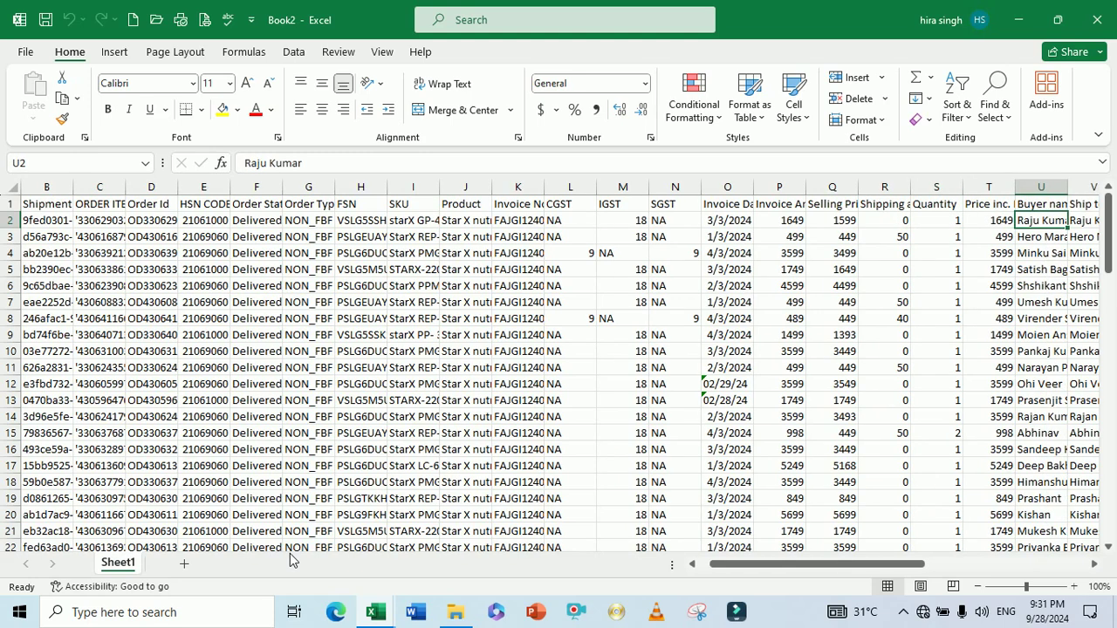
pyautogui.press('Right')
pyautogui.press('Right')
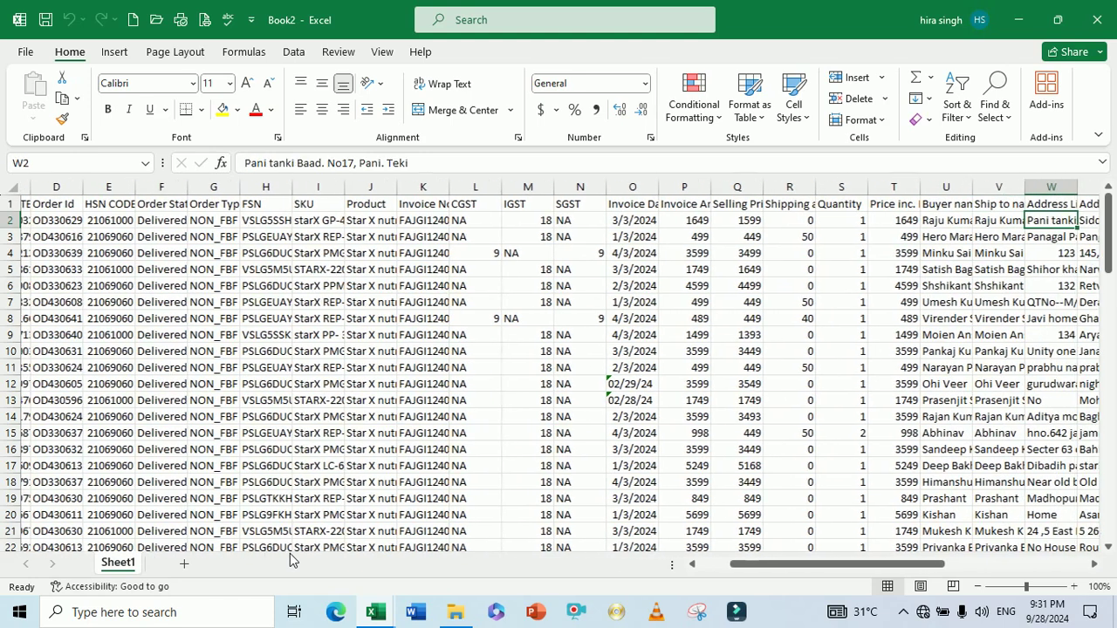
pyautogui.press('Right')
pyautogui.press('Right')
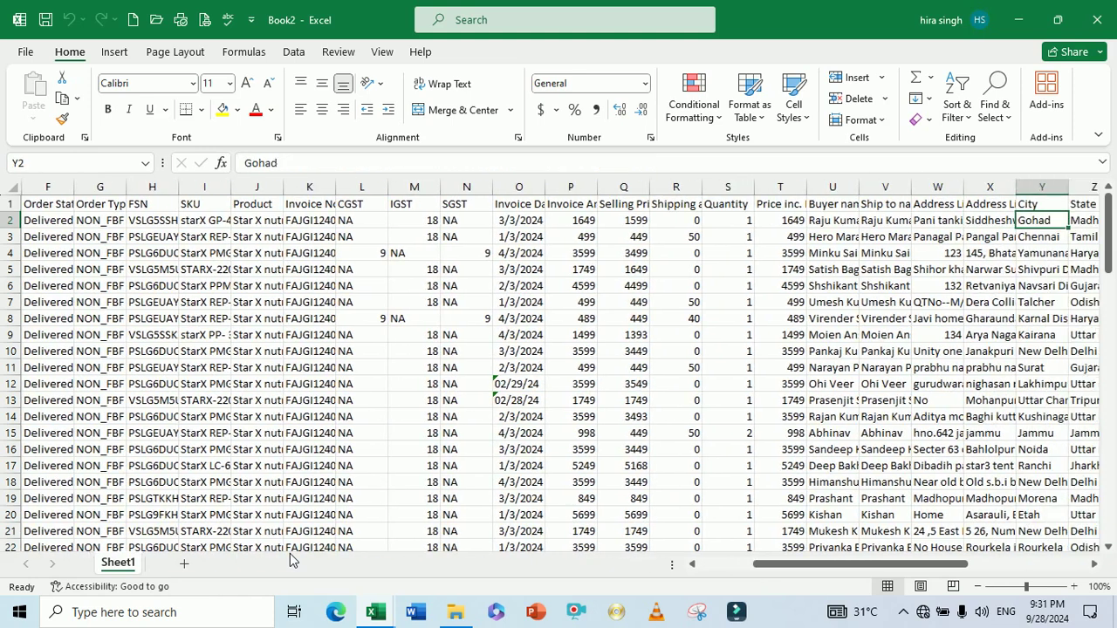
# - Go back across the order columns to the first order's Ordered On cell
pyautogui.press('Left')
pyautogui.press('Left')
pyautogui.press('Left')
pyautogui.press('Left')
pyautogui.press('Left')
pyautogui.press('Left')
pyautogui.press('Left')
pyautogui.press('Left')
pyautogui.press('Left')
pyautogui.press('Left')
pyautogui.press('Left')
pyautogui.press('Left')
pyautogui.press('Left')
pyautogui.press('Left')
pyautogui.press('Left')
pyautogui.press('Left')
pyautogui.press('Left')
pyautogui.press('Left')
pyautogui.press('Left')
pyautogui.press('Left')
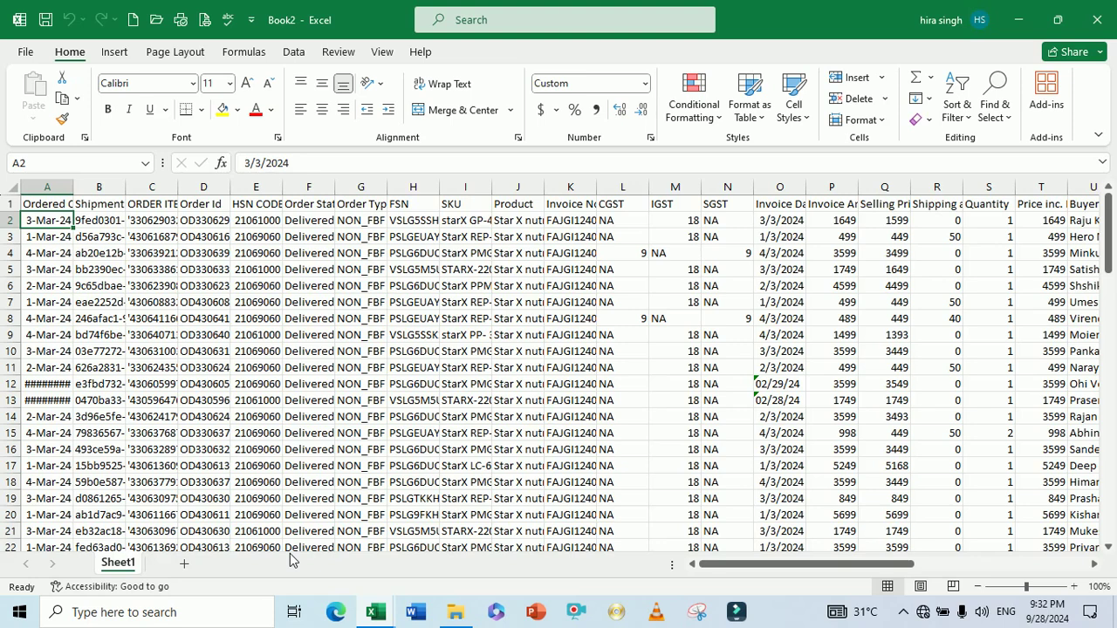
# - Insert a PivotTable on a new worksheet from the order data in Sheet1, range A1:AJ88
pyautogui.click(520, 320)
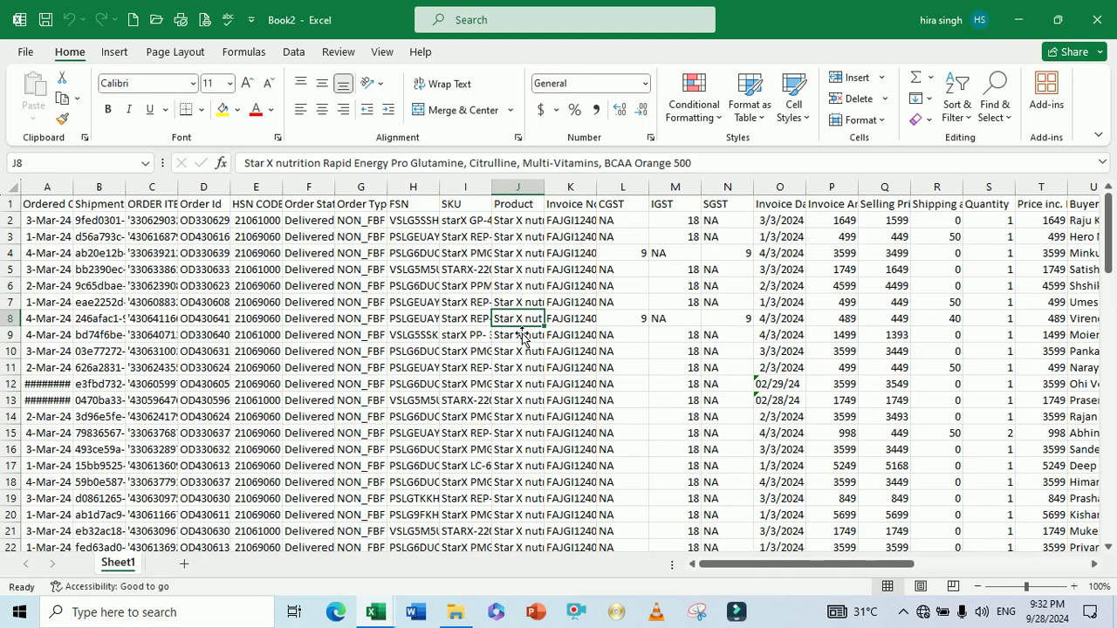
pyautogui.click(523, 353)
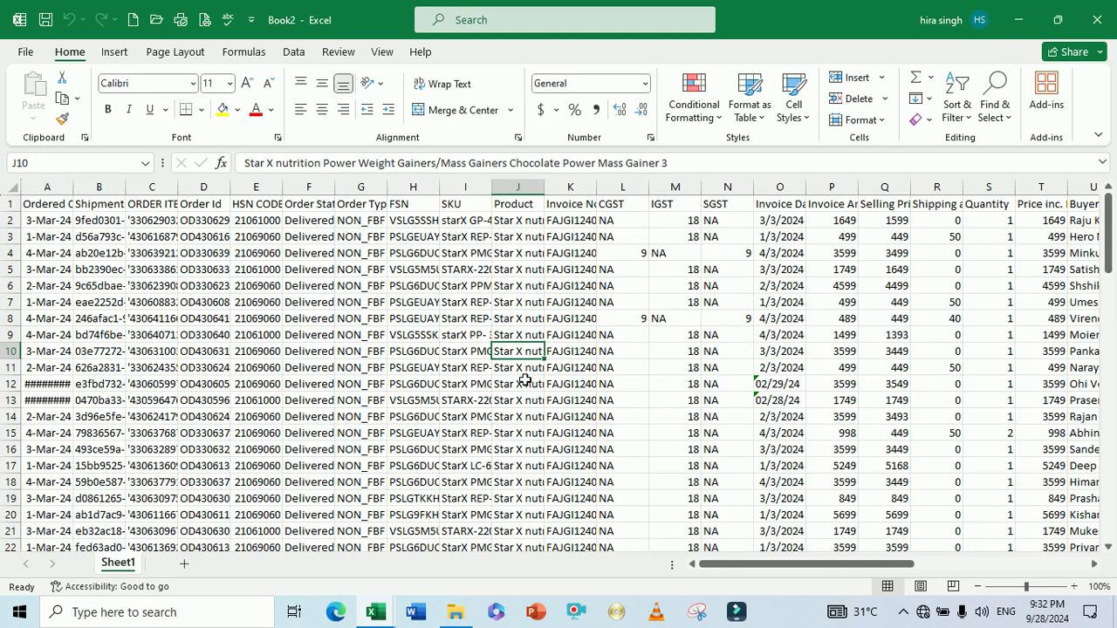
pyautogui.click(524, 370)
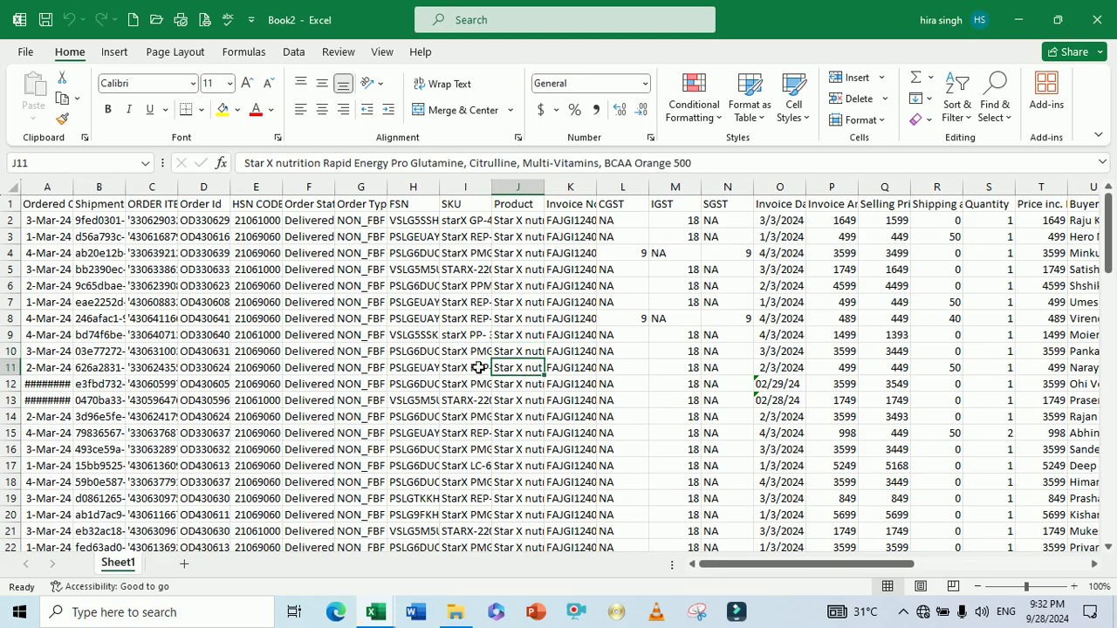
pyautogui.click(114, 54)
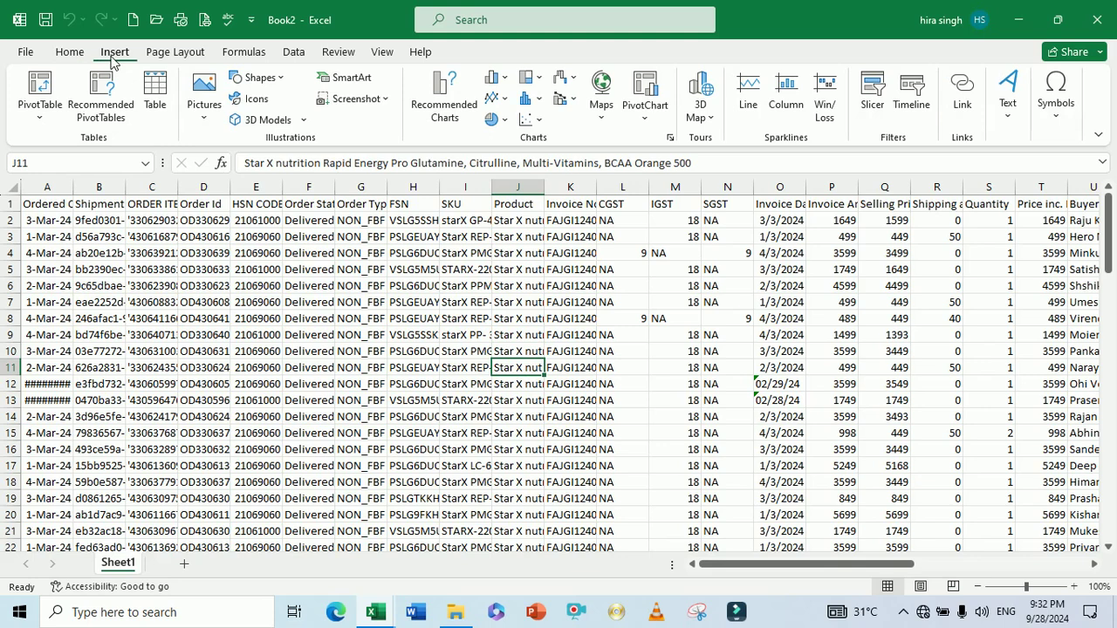
pyautogui.click(44, 87)
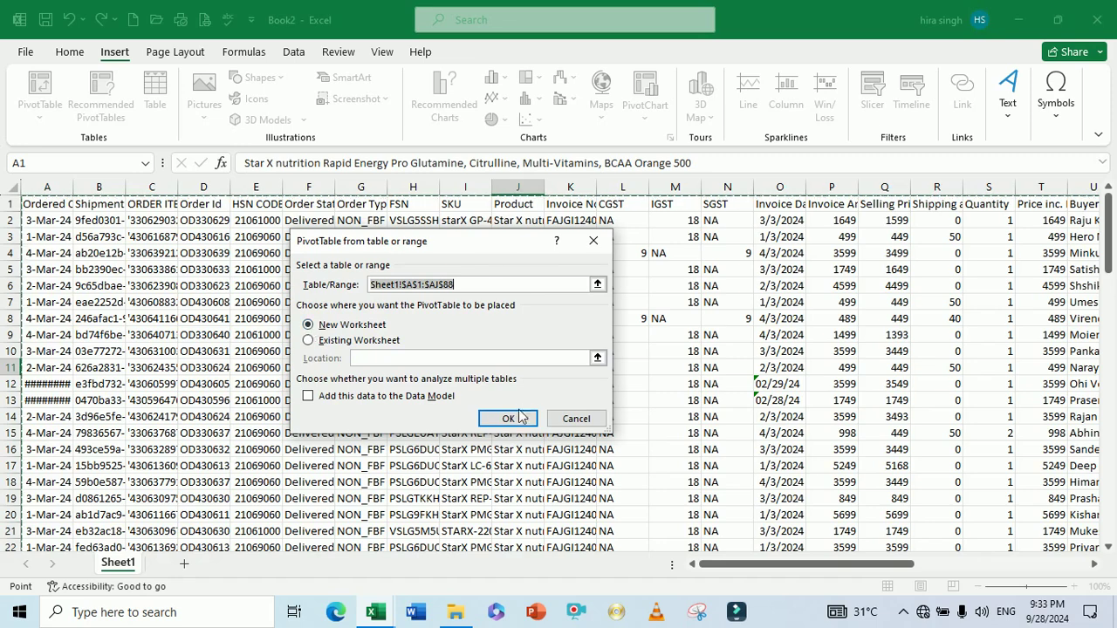
pyautogui.click(508, 418)
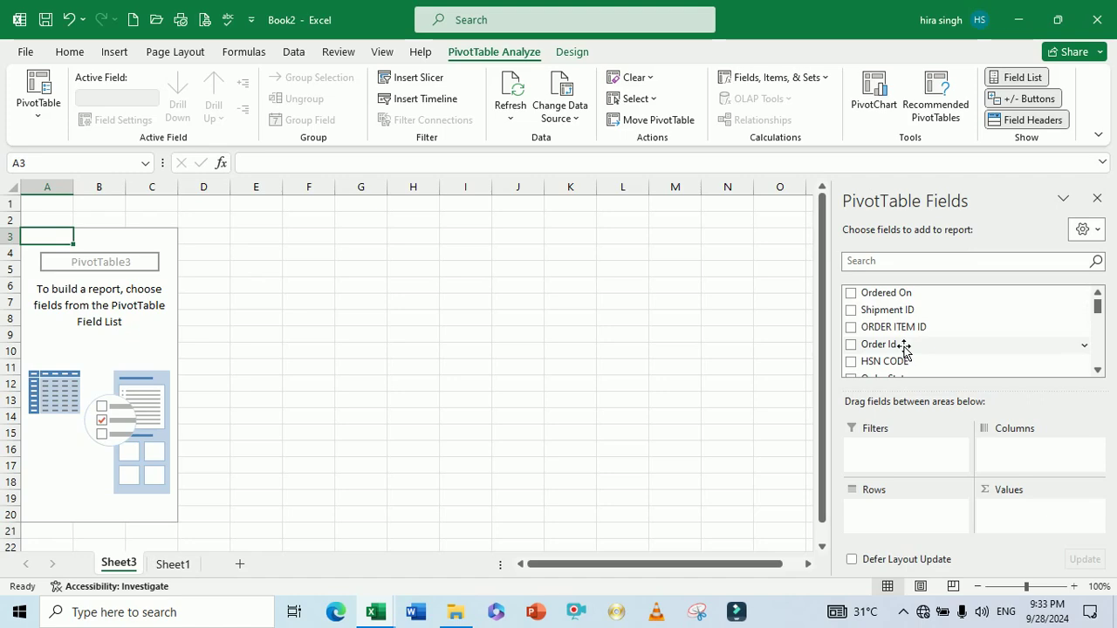
# - Look back at the source orders on Sheet1, and add the Product field to the PivotTable's rows on Sheet3
pyautogui.click(173, 565)
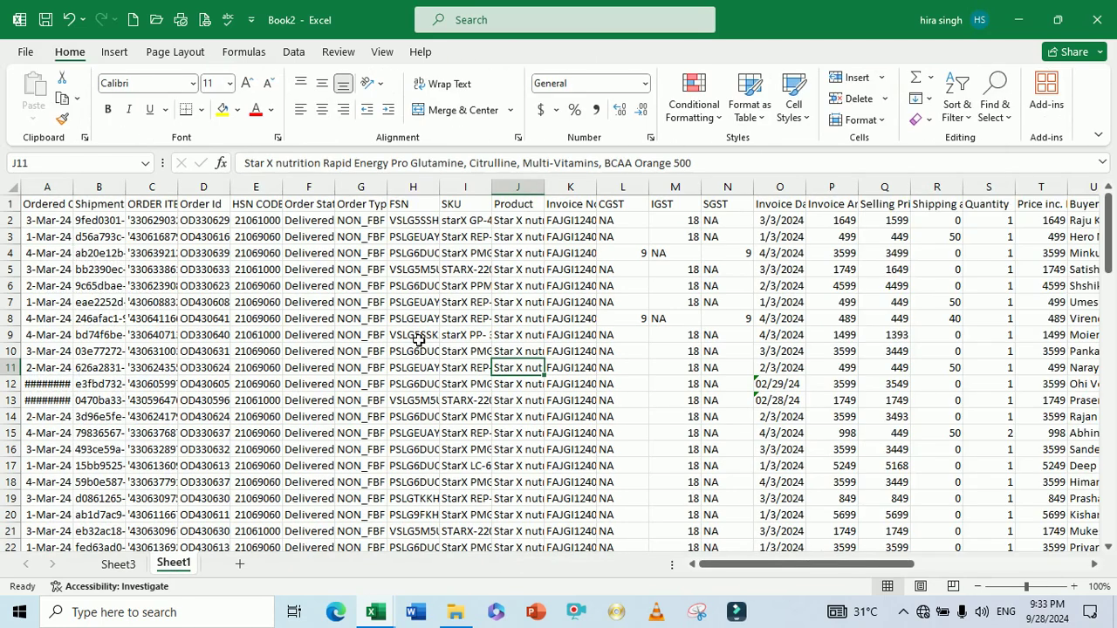
pyautogui.click(419, 340)
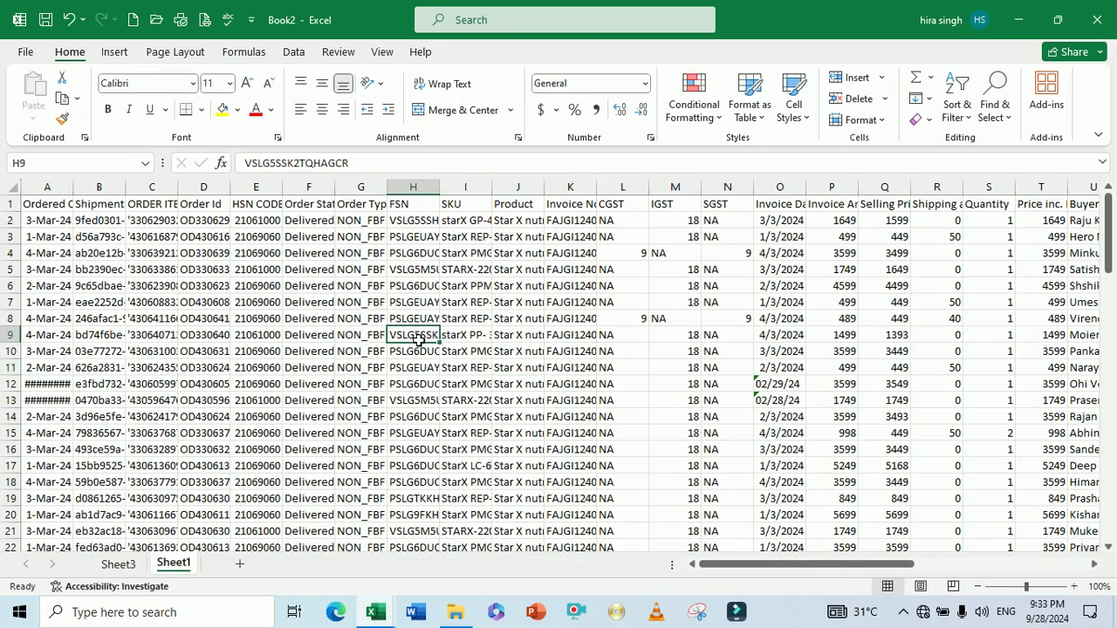
pyautogui.click(119, 566)
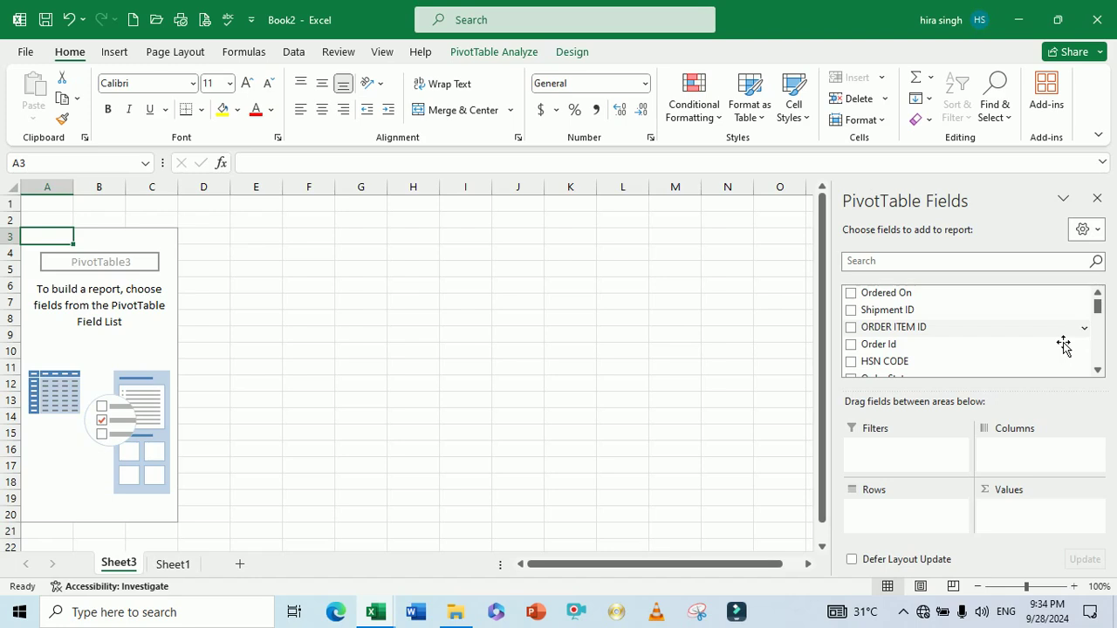
pyautogui.click(1097, 371)
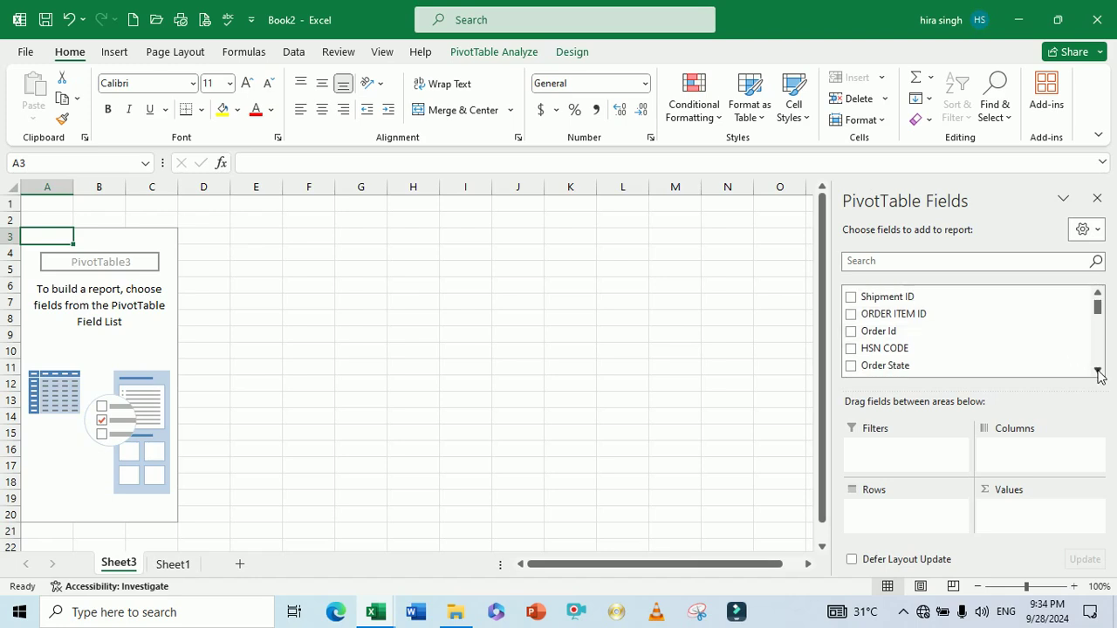
pyautogui.click(1097, 370)
pyautogui.click(1098, 371)
pyautogui.click(1097, 371)
pyautogui.click(1097, 371)
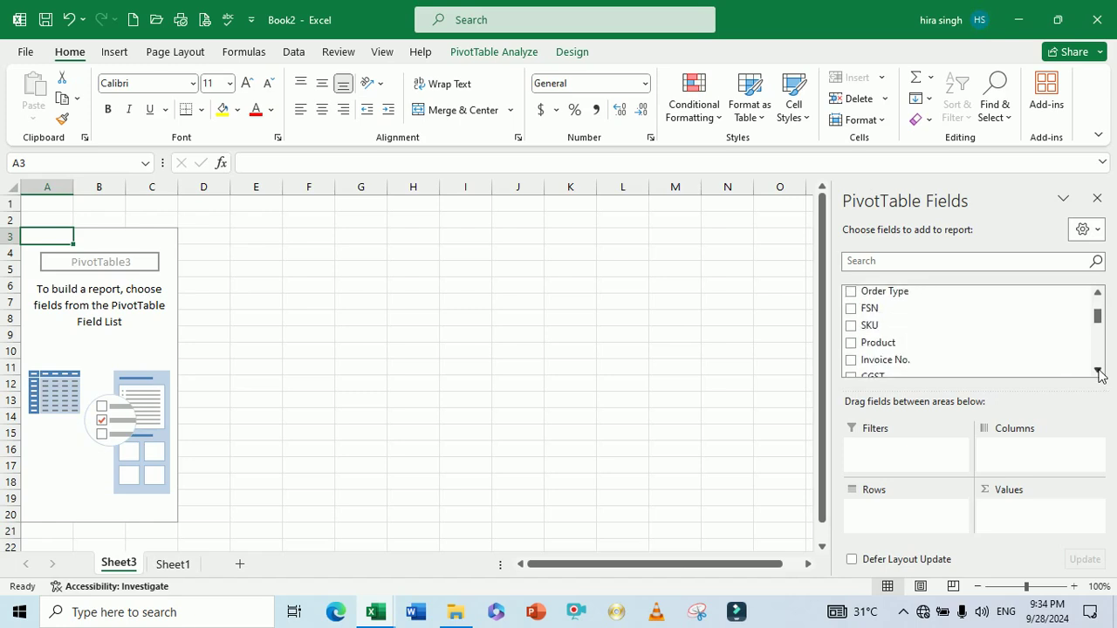
pyautogui.click(1098, 371)
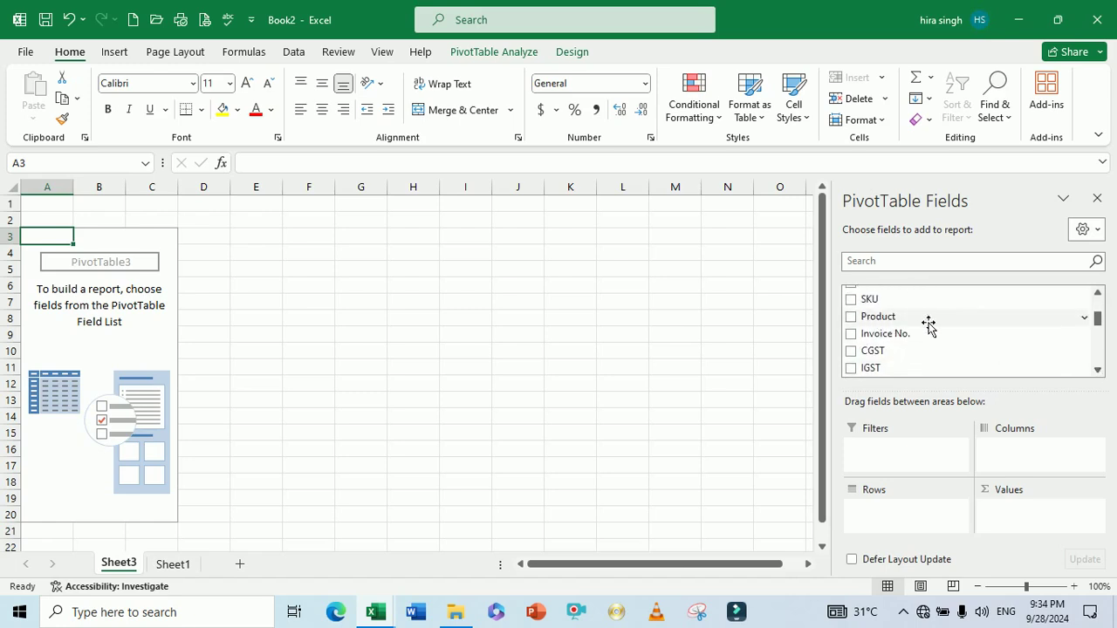
pyautogui.click(851, 317)
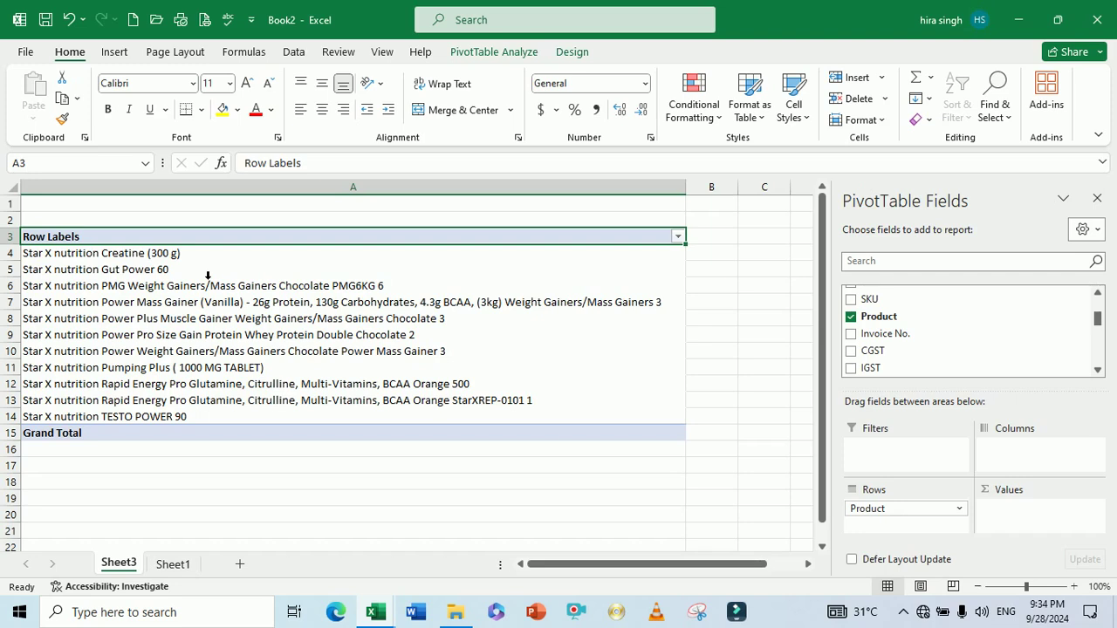
# - Add the Quantity field to the PivotTable's values as a sum for each product
pyautogui.click(1098, 370)
pyautogui.click(1097, 370)
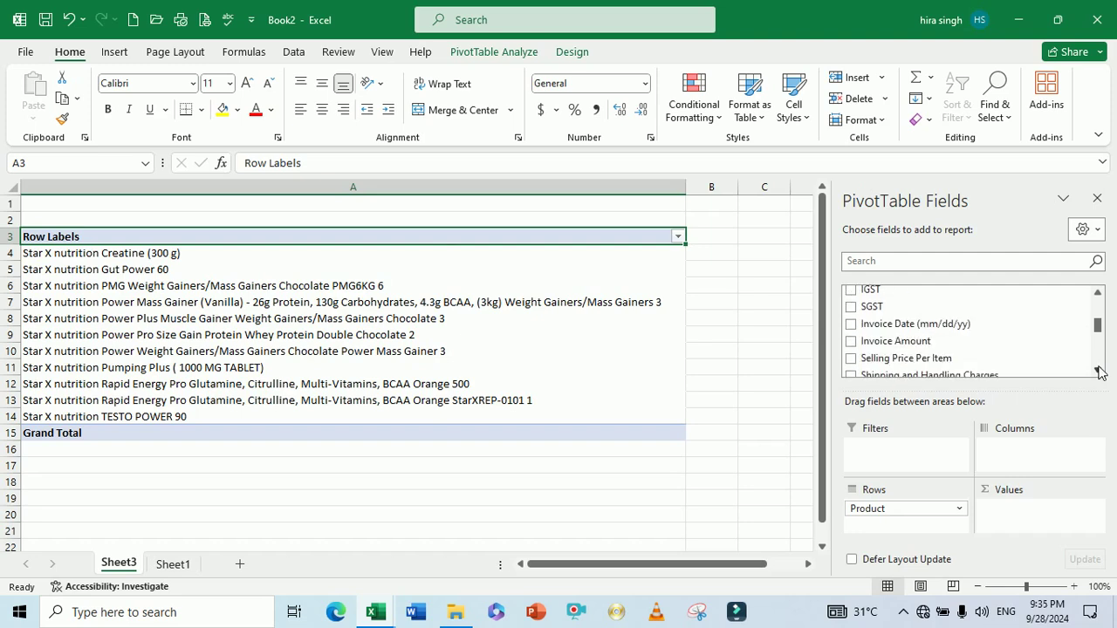
pyautogui.click(1098, 370)
pyautogui.click(1097, 369)
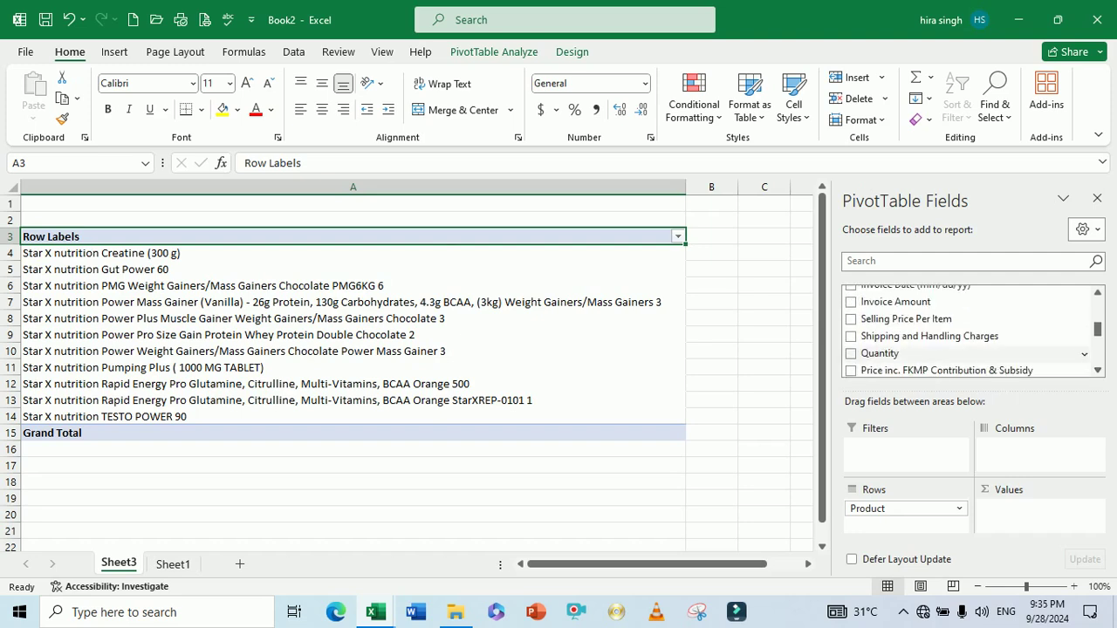
pyautogui.click(851, 353)
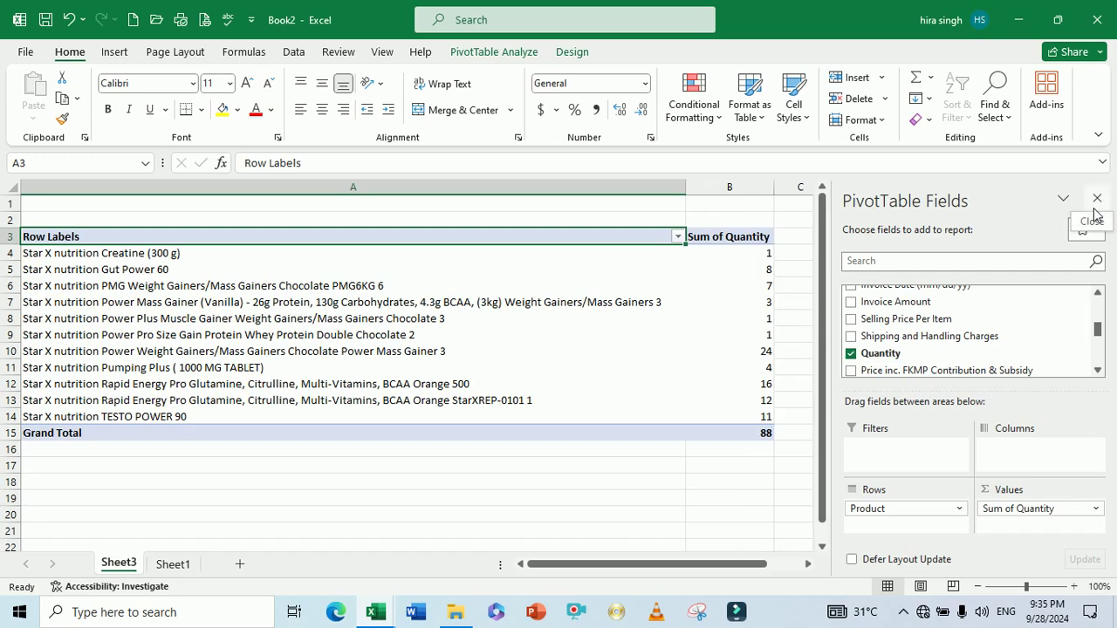
pyautogui.moveTo(772, 278)
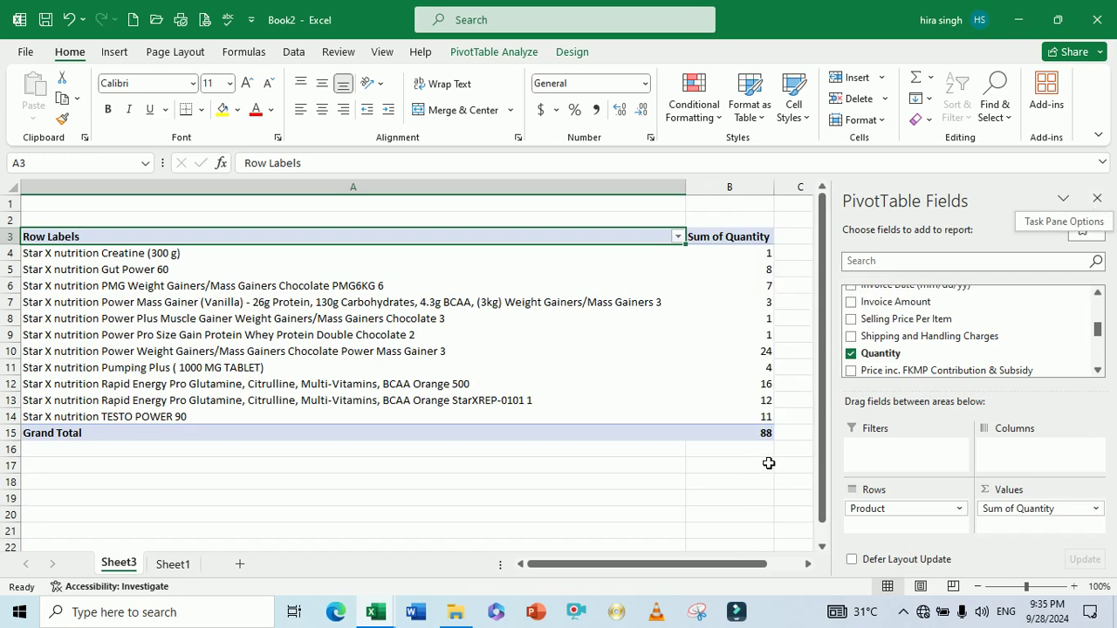
pyautogui.click(1078, 586)
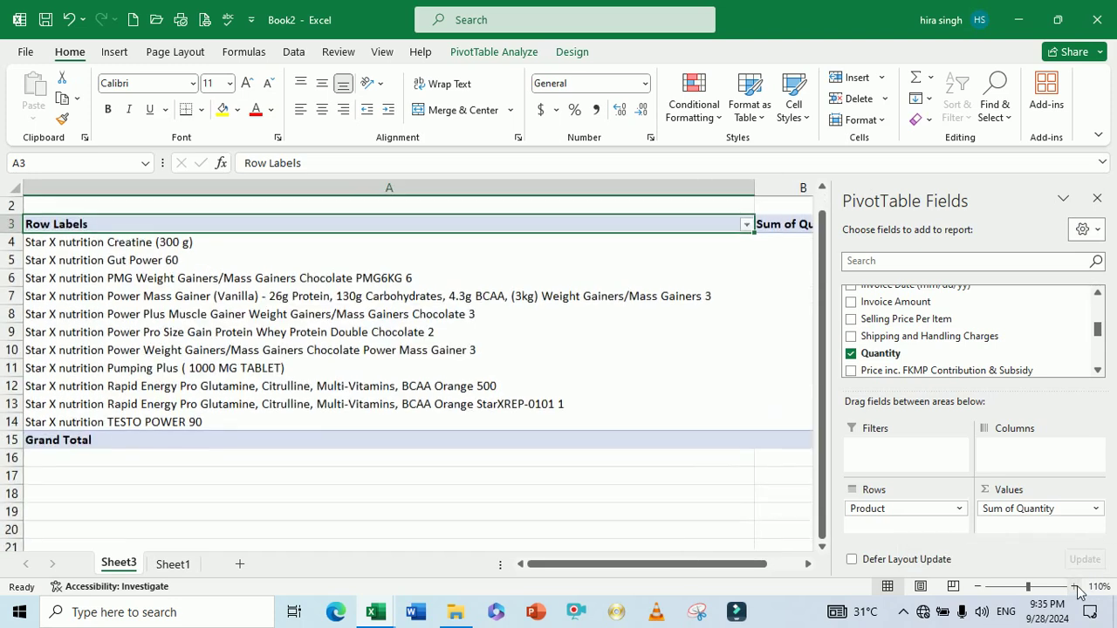
pyautogui.click(981, 587)
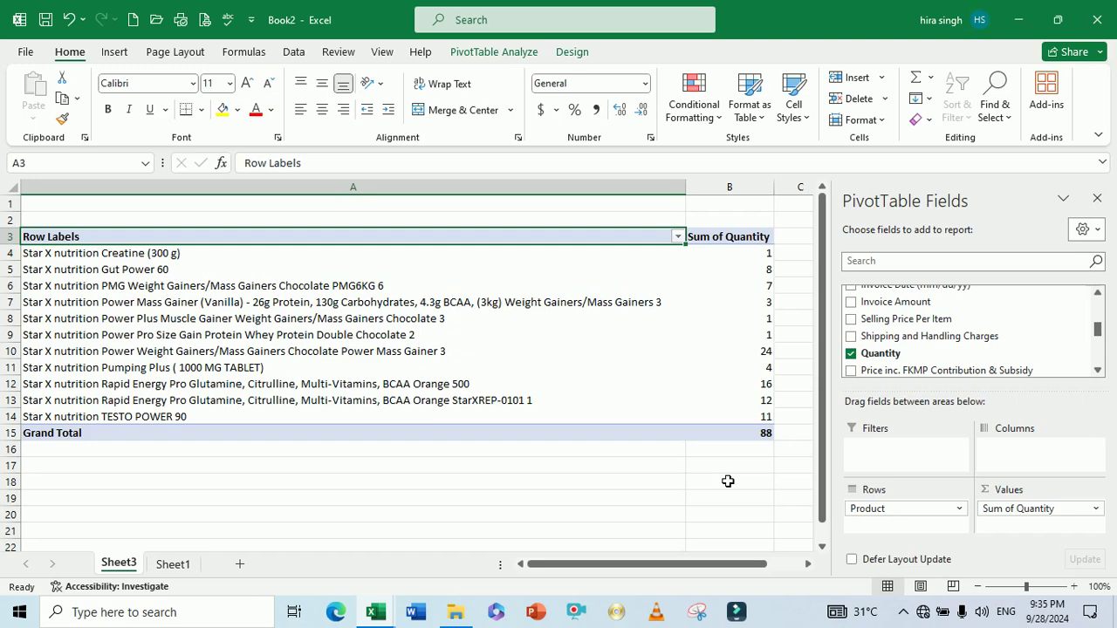
pyautogui.click(665, 481)
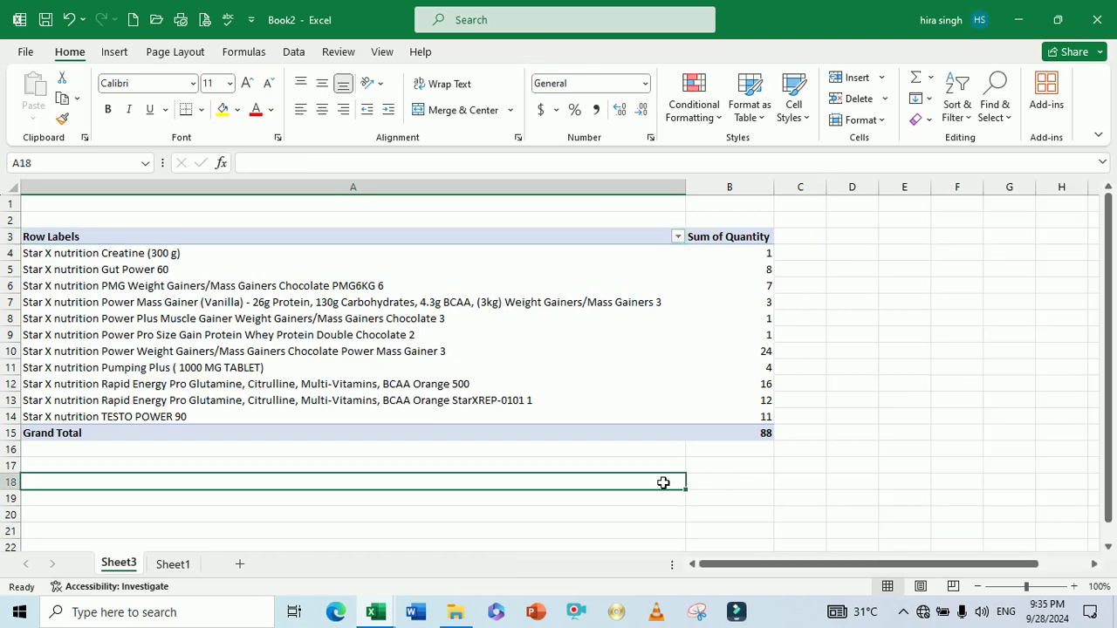
pyautogui.click(474, 341)
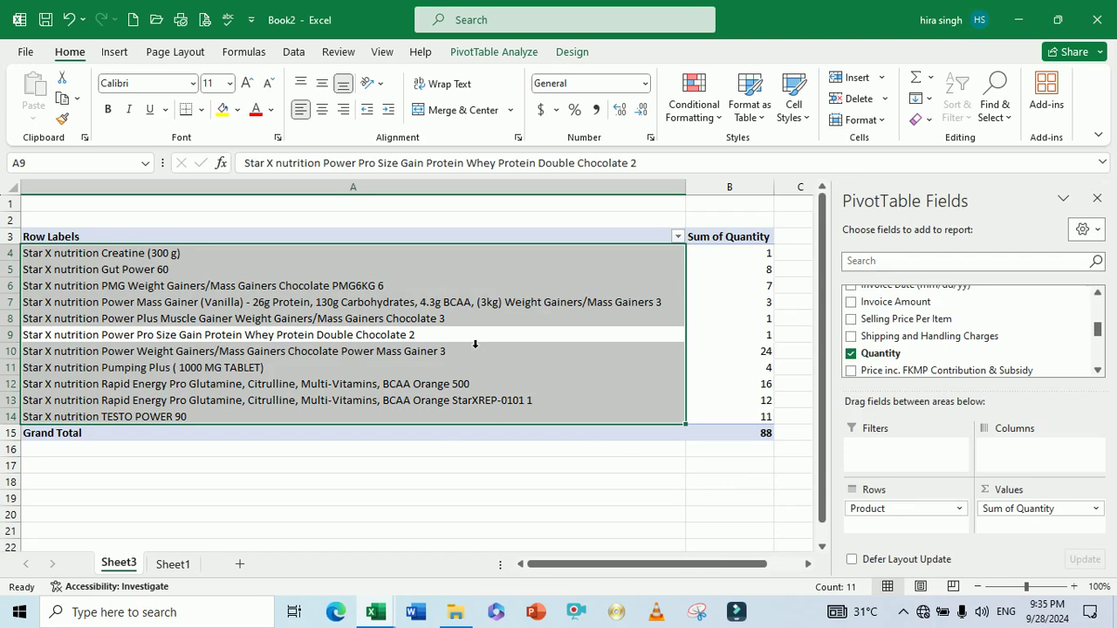
pyautogui.click(475, 343)
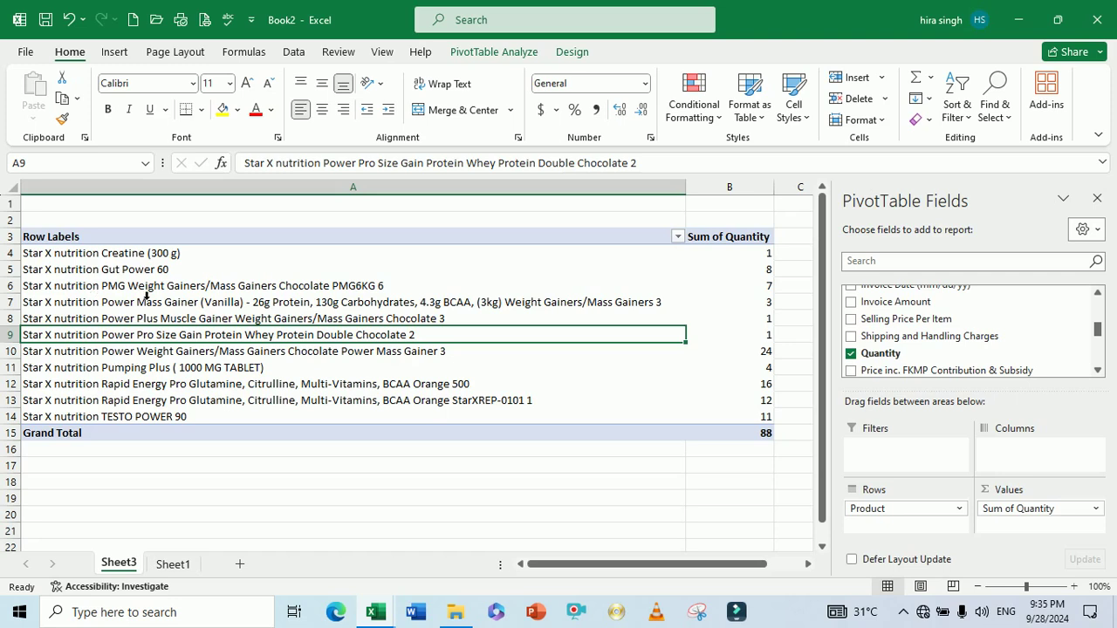
# - Copy the Power Mass Gainer (Vanilla) product label in A7 and use it as the search text of a Find and Replace
pyautogui.click(171, 307)
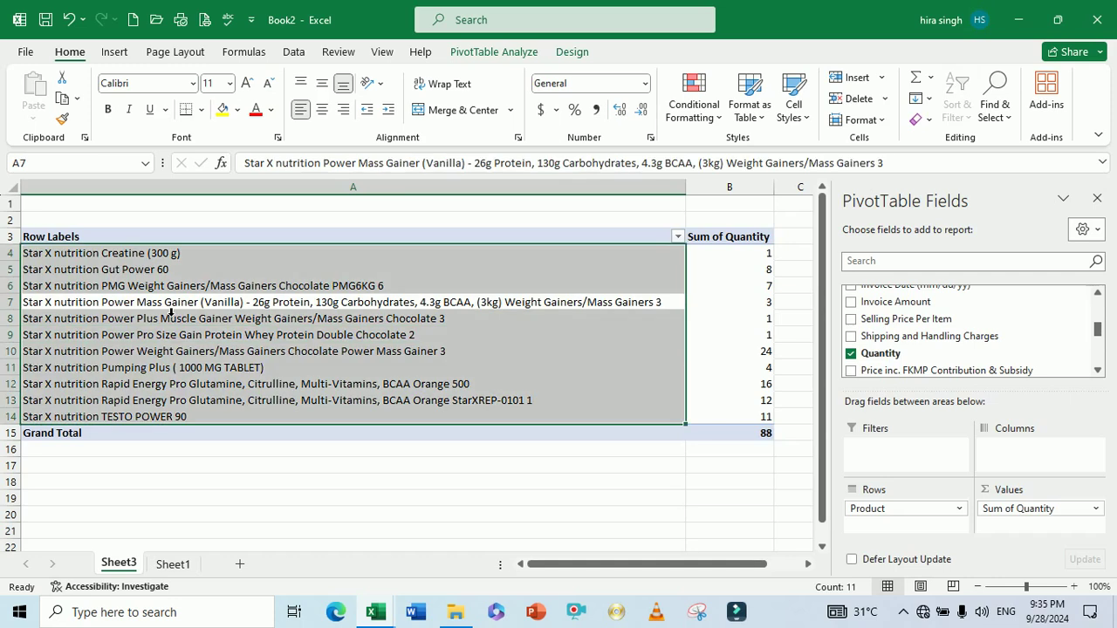
pyautogui.click(171, 309)
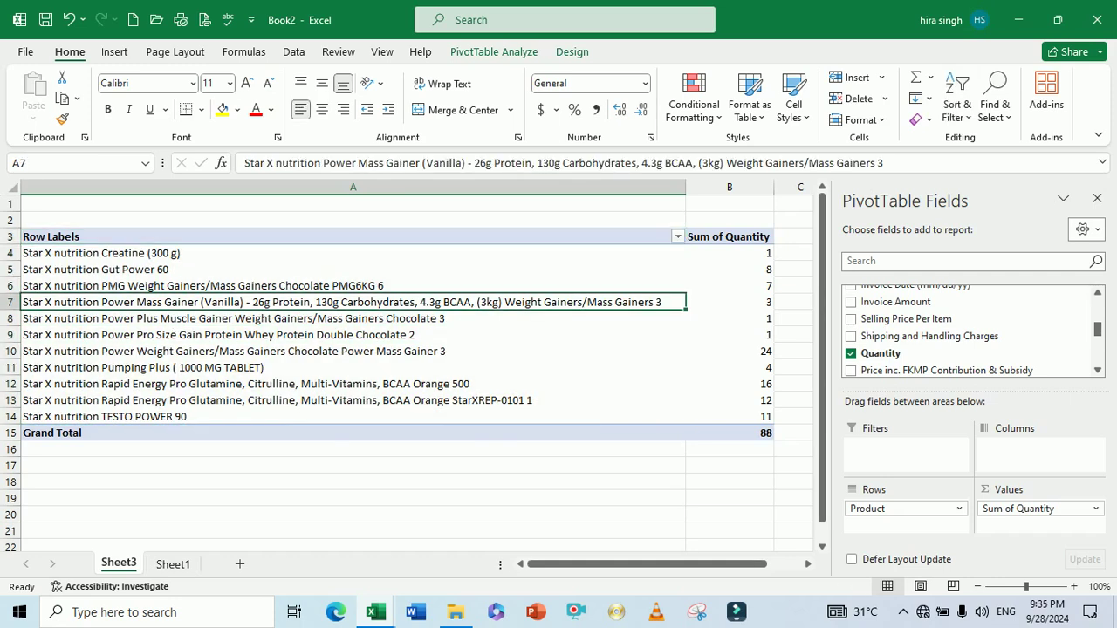
pyautogui.hotkey('ctrl', 'c')
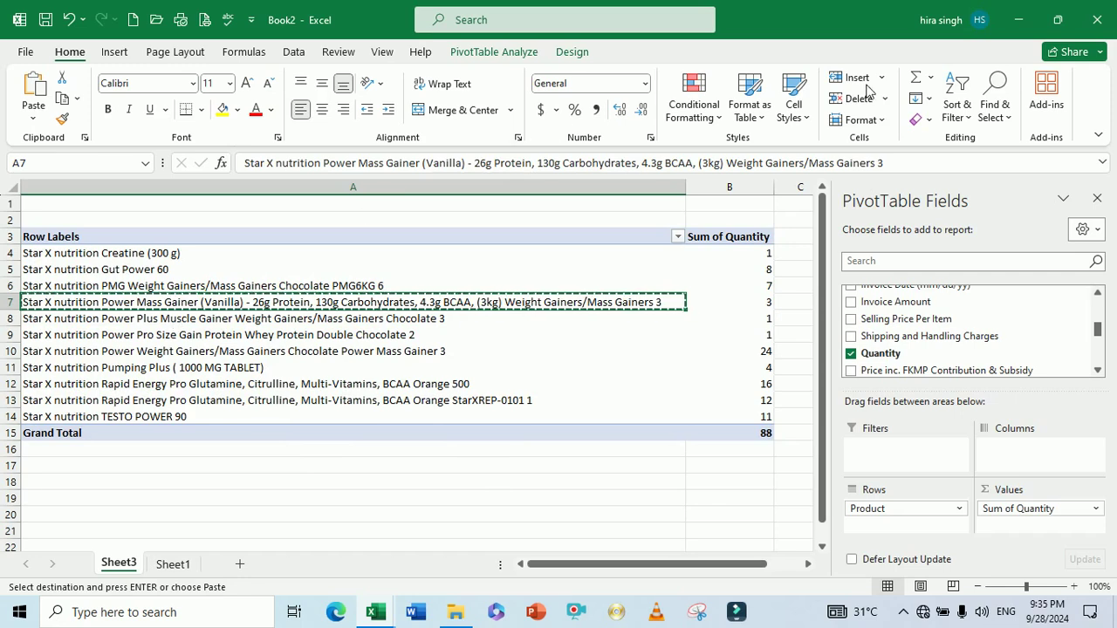
pyautogui.click(1000, 117)
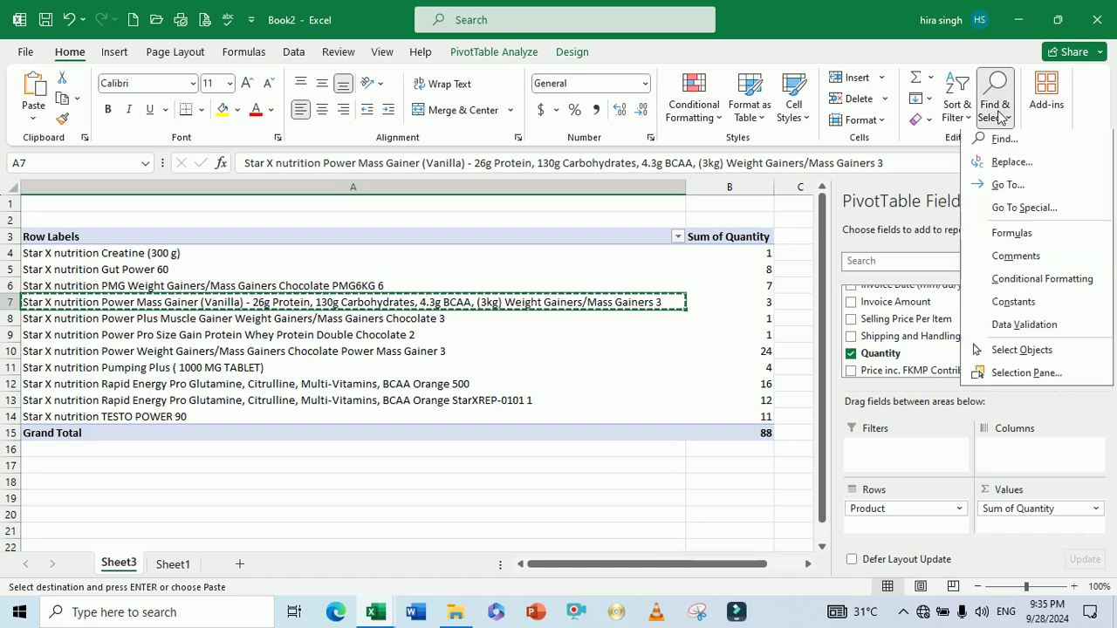
pyautogui.click(1003, 166)
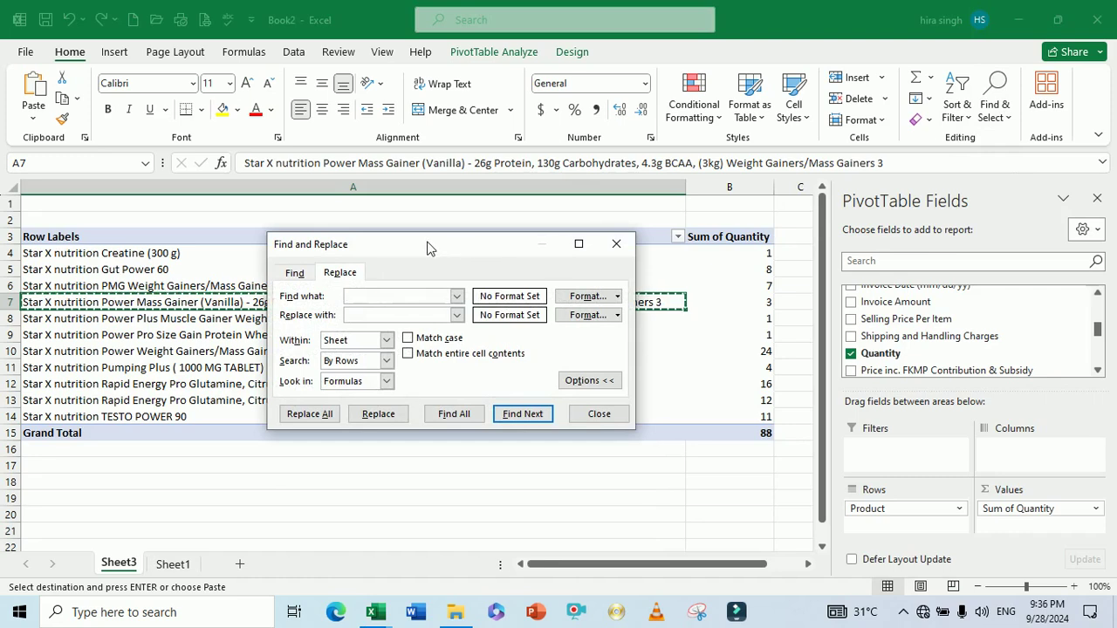
pyautogui.moveTo(427, 248); pyautogui.dragTo(523, 94)
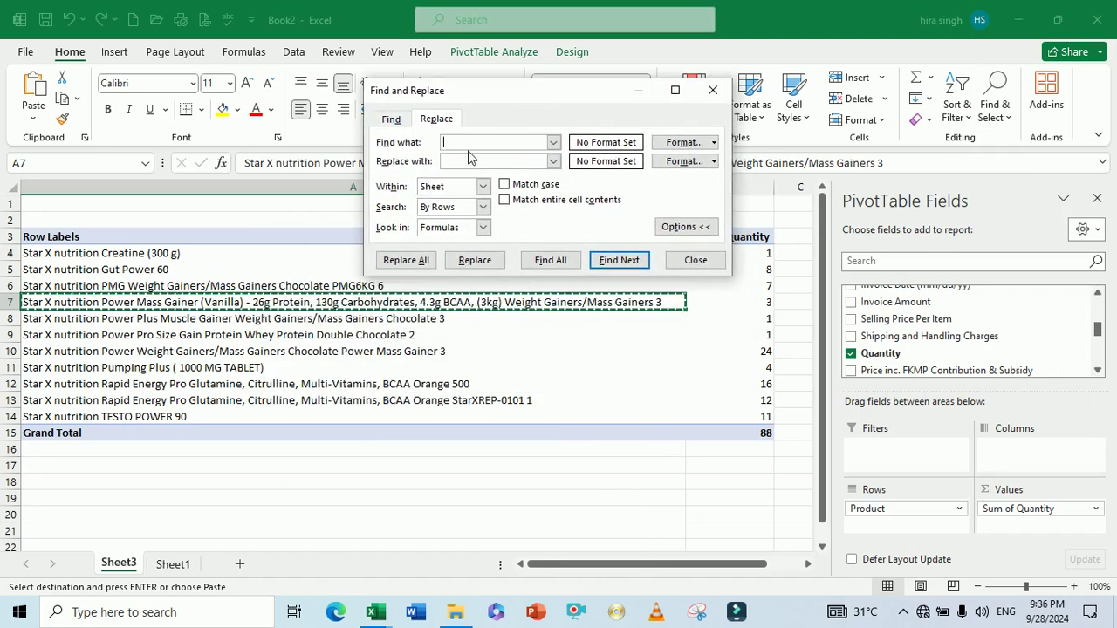
pyautogui.click(686, 227)
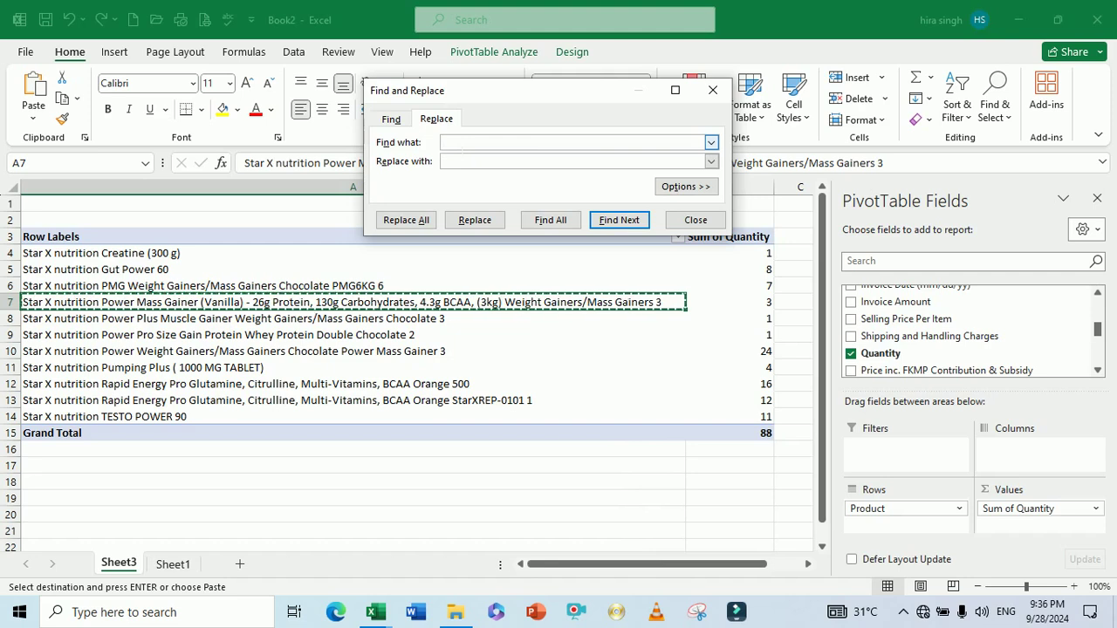
pyautogui.hotkey('ctrl', 'v')
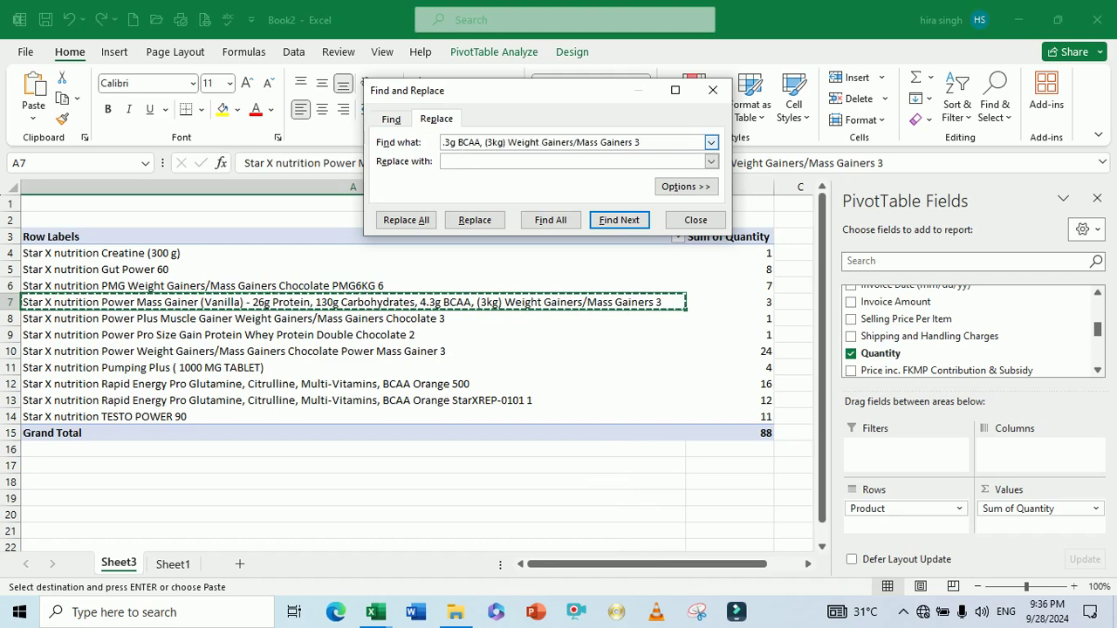
# - Shorten the search text to "Star X nutrition" with its trailing space, leaving the replacement text empty
pyautogui.press('BackSpace')
pyautogui.press('BackSpace')
pyautogui.press('BackSpace')
pyautogui.press('BackSpace')
pyautogui.press('BackSpace')
pyautogui.press('BackSpace')
pyautogui.press('BackSpace')
pyautogui.press('BackSpace')
pyautogui.press('BackSpace')
pyautogui.press('BackSpace')
pyautogui.press('BackSpace')
pyautogui.press('BackSpace')
pyautogui.press('BackSpace')
pyautogui.press('BackSpace')
pyautogui.press('BackSpace')
pyautogui.press('BackSpace')
pyautogui.press('BackSpace')
pyautogui.press('BackSpace')
pyautogui.press('BackSpace')
pyautogui.press('BackSpace')
pyautogui.press('BackSpace')
pyautogui.press('BackSpace')
pyautogui.press('BackSpace')
pyautogui.press('BackSpace')
pyautogui.press('BackSpace')
pyautogui.press('BackSpace')
pyautogui.press('BackSpace')
pyautogui.press('BackSpace')
pyautogui.press('BackSpace')
pyautogui.press('BackSpace')
pyautogui.press('BackSpace')
pyautogui.press('BackSpace')
pyautogui.press('BackSpace')
pyautogui.press('BackSpace')
pyautogui.press('BackSpace')
pyautogui.press('BackSpace')
pyautogui.press('BackSpace')
pyautogui.press('BackSpace')
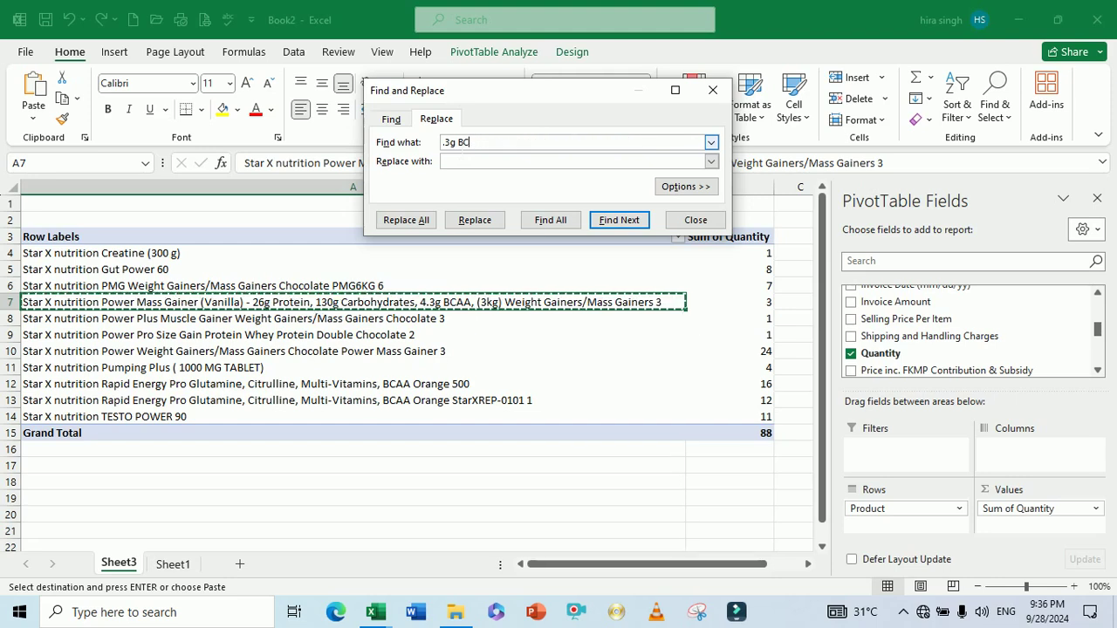
pyautogui.press('BackSpace')
pyautogui.press('BackSpace')
pyautogui.press('BackSpace')
pyautogui.press('BackSpace')
pyautogui.press('BackSpace')
pyautogui.press('BackSpace')
pyautogui.press('BackSpace')
pyautogui.press('BackSpace')
pyautogui.press('BackSpace')
pyautogui.press('BackSpace')
pyautogui.press('BackSpace')
pyautogui.press('BackSpace')
pyautogui.press('BackSpace')
pyautogui.press('BackSpace')
pyautogui.press('BackSpace')
pyautogui.press('BackSpace')
pyautogui.press('BackSpace')
pyautogui.press('BackSpace')
pyautogui.press('BackSpace')
pyautogui.press('BackSpace')
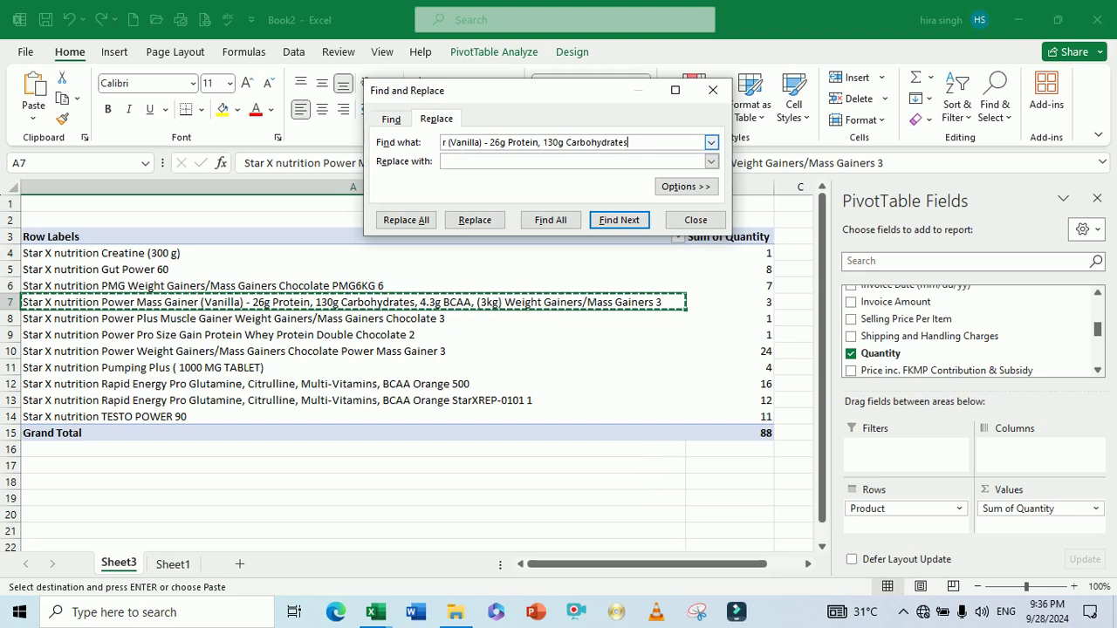
pyautogui.press('BackSpace')
pyautogui.press('BackSpace')
pyautogui.press('BackSpace')
pyautogui.press('BackSpace')
pyautogui.press('BackSpace')
pyautogui.press('BackSpace')
pyautogui.press('BackSpace')
pyautogui.press('BackSpace')
pyautogui.press('BackSpace')
pyautogui.press('BackSpace')
pyautogui.press('BackSpace')
pyautogui.press('BackSpace')
pyautogui.press('BackSpace')
pyautogui.press('BackSpace')
pyautogui.press('BackSpace')
pyautogui.press('BackSpace')
pyautogui.press('BackSpace')
pyautogui.press('BackSpace')
pyautogui.press('BackSpace')
pyautogui.press('BackSpace')
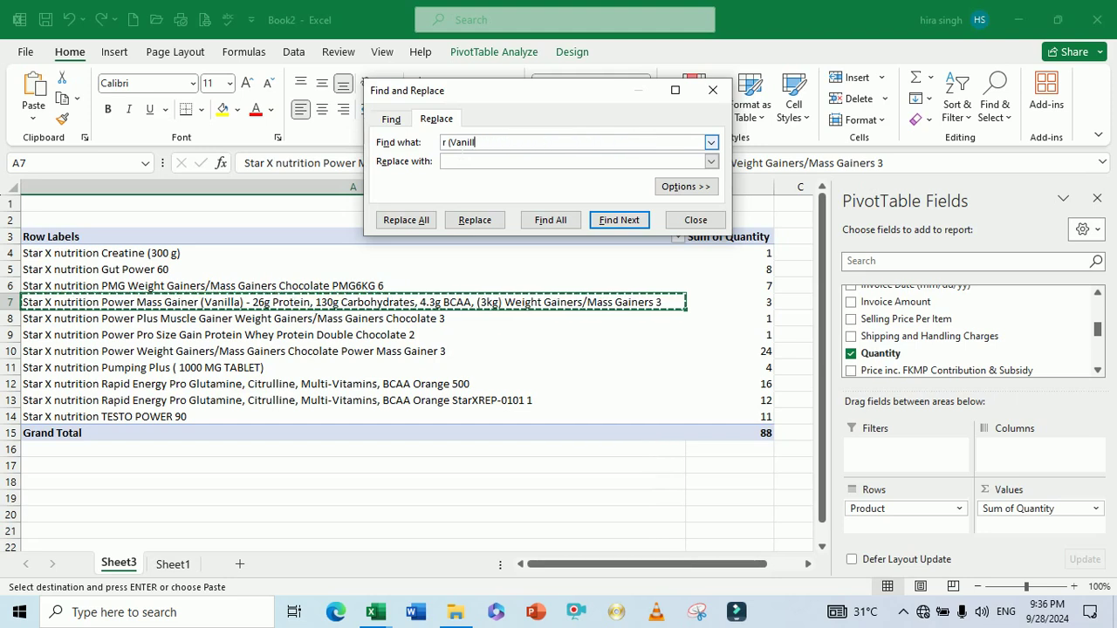
pyautogui.press('BackSpace')
pyautogui.press('BackSpace')
pyautogui.press('BackSpace')
pyautogui.press('BackSpace')
pyautogui.press('BackSpace')
pyautogui.press('BackSpace')
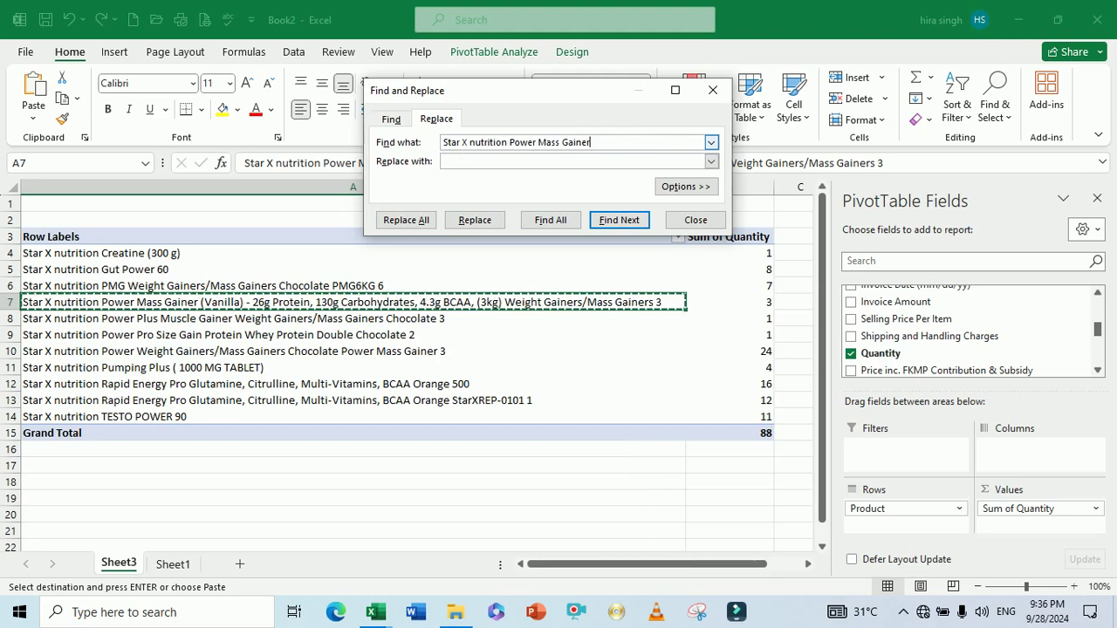
pyautogui.press('BackSpace')
pyautogui.press('BackSpace')
pyautogui.press('BackSpace')
pyautogui.press('BackSpace')
pyautogui.press('BackSpace')
pyautogui.press('BackSpace')
pyautogui.press('BackSpace')
pyautogui.press('BackSpace')
pyautogui.press('BackSpace')
pyautogui.press('BackSpace')
pyautogui.press('BackSpace')
pyautogui.press('BackSpace')
pyautogui.press('BackSpace')
pyautogui.press('BackSpace')
pyautogui.press('BackSpace')
pyautogui.press('BackSpace')
pyautogui.press('BackSpace')
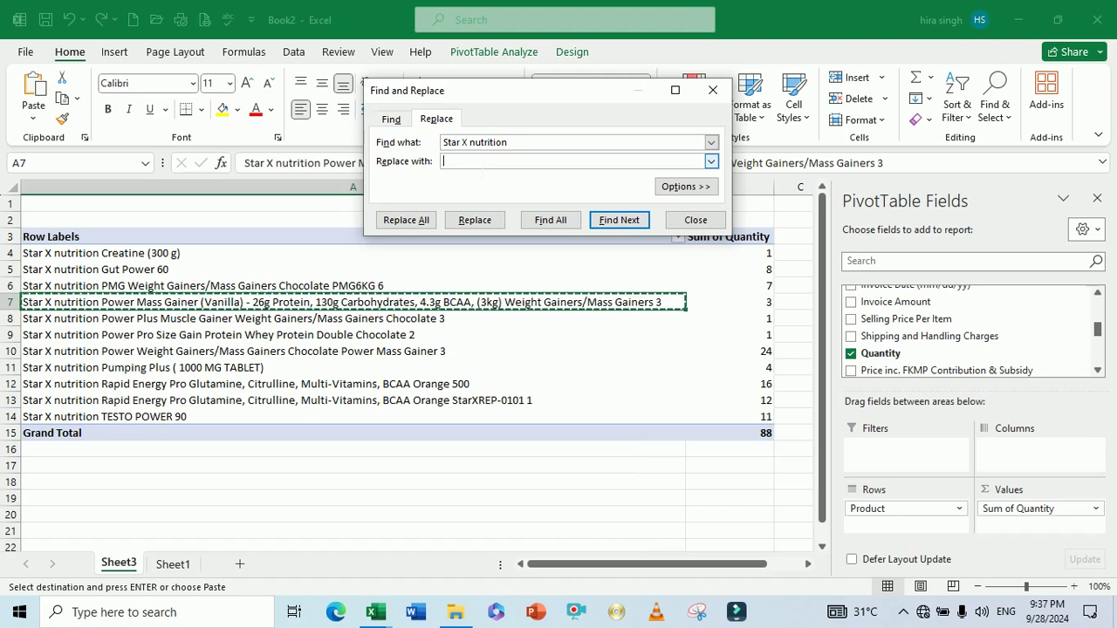
# - Remove the brand prefix from all product labels on Sheet3 with the replacement, and clear the copy selection
pyautogui.click(406, 221)
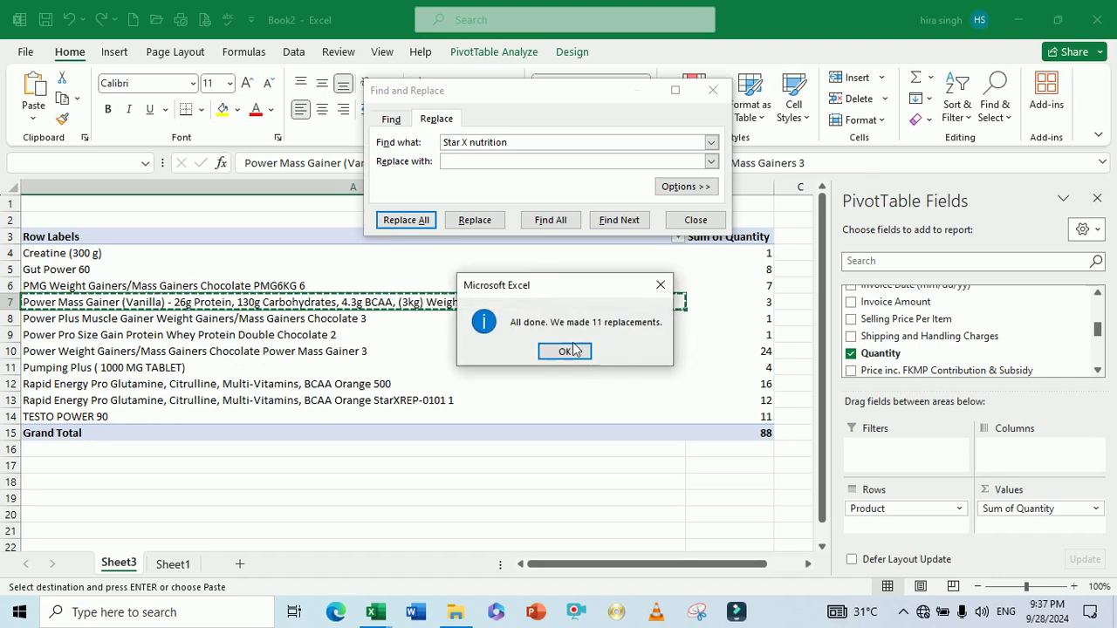
pyautogui.click(566, 352)
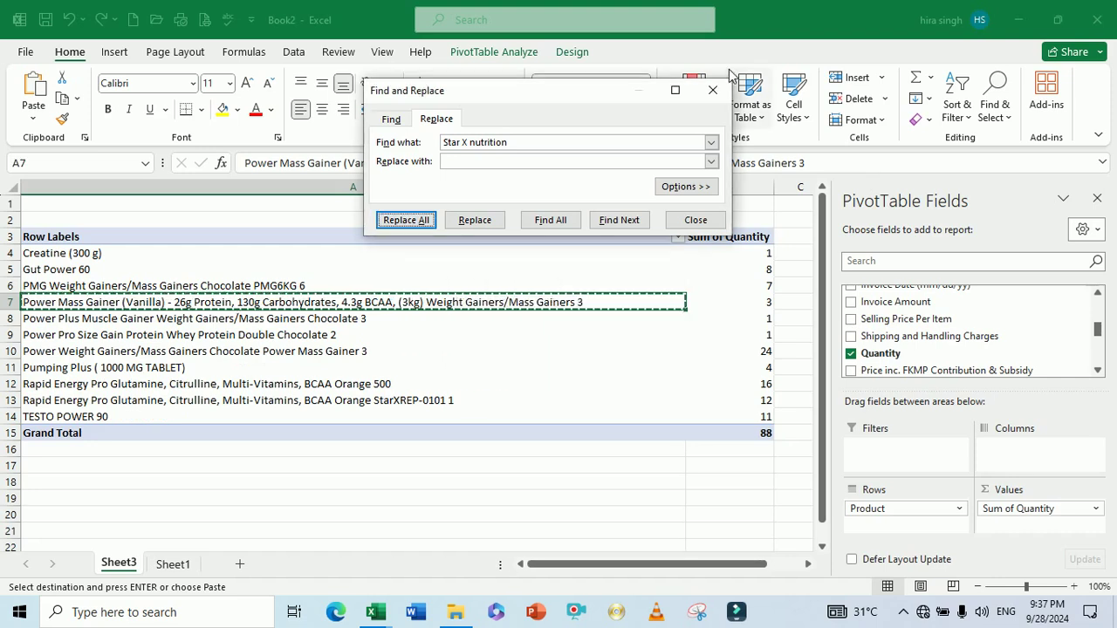
pyautogui.click(713, 91)
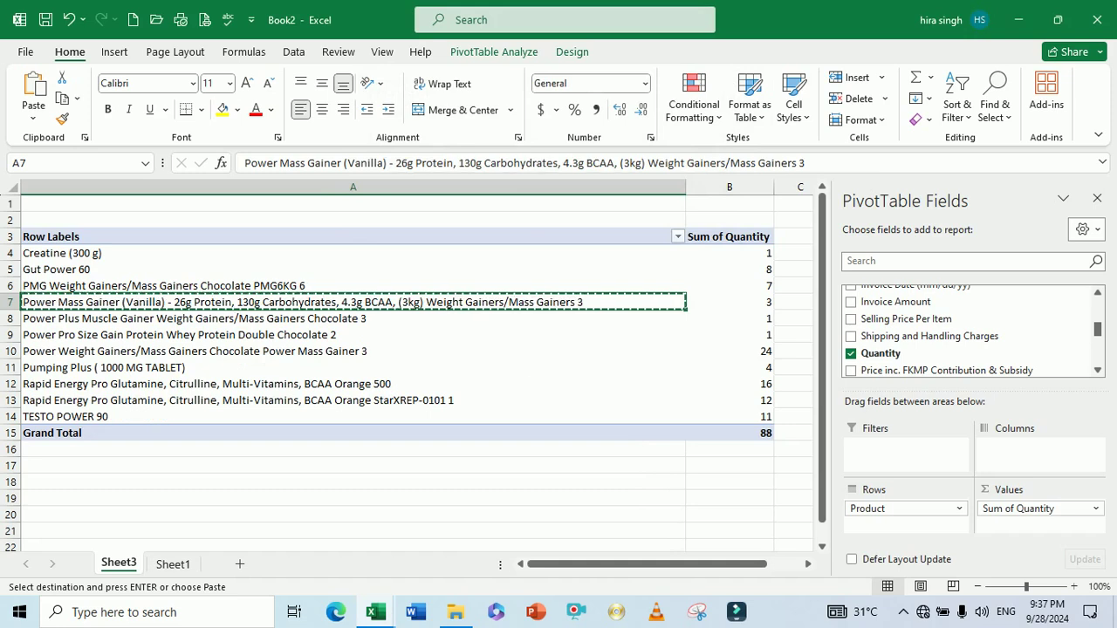
pyautogui.click(537, 374)
pyautogui.click(528, 474)
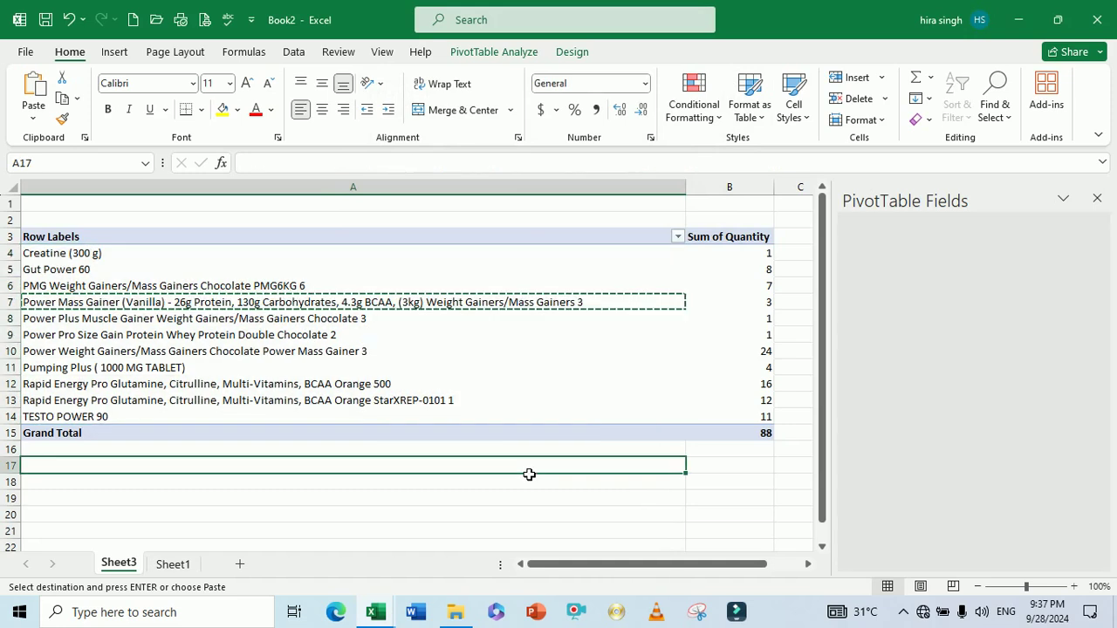
pyautogui.press('Escape')
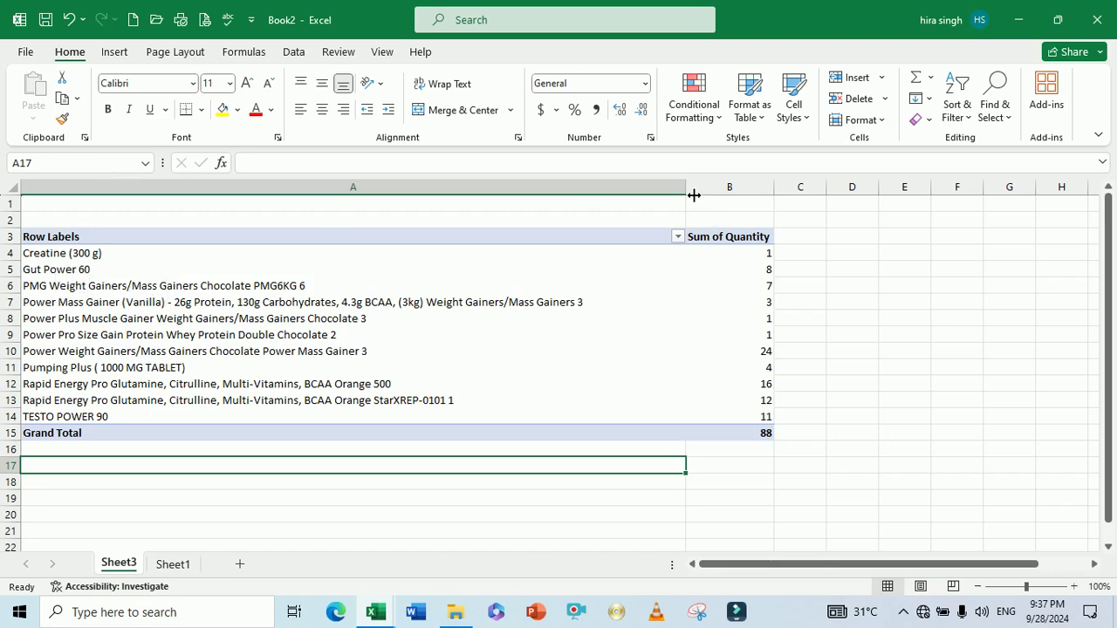
# - Narrow the PivotTable's product column by about a third and insert an empty column before it
pyautogui.moveTo(694, 195); pyautogui.dragTo(473, 230)
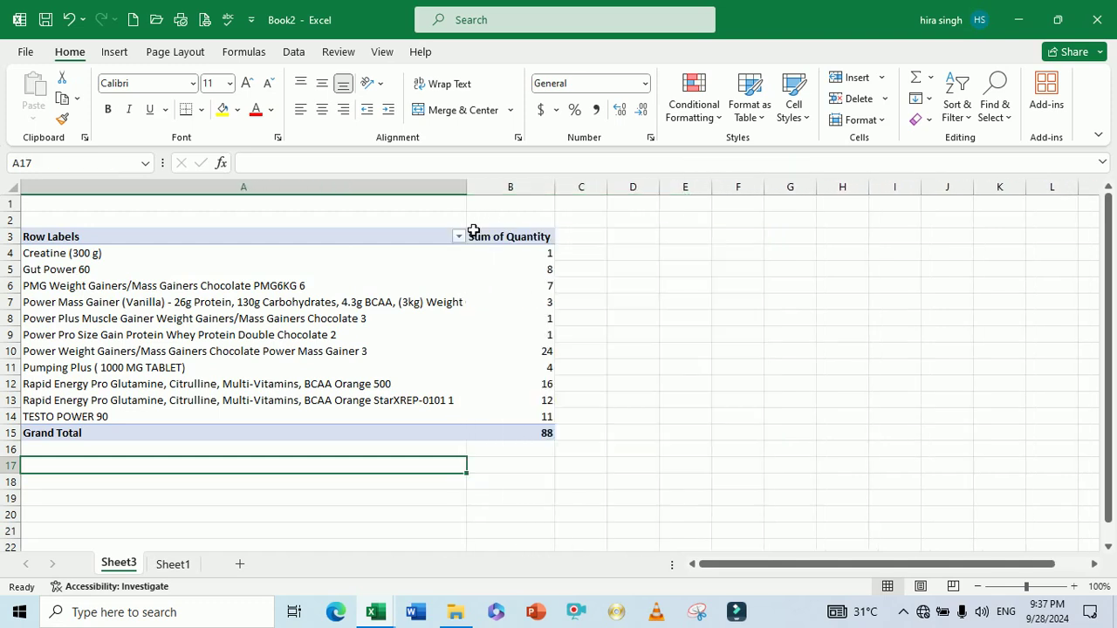
pyautogui.click(246, 188)
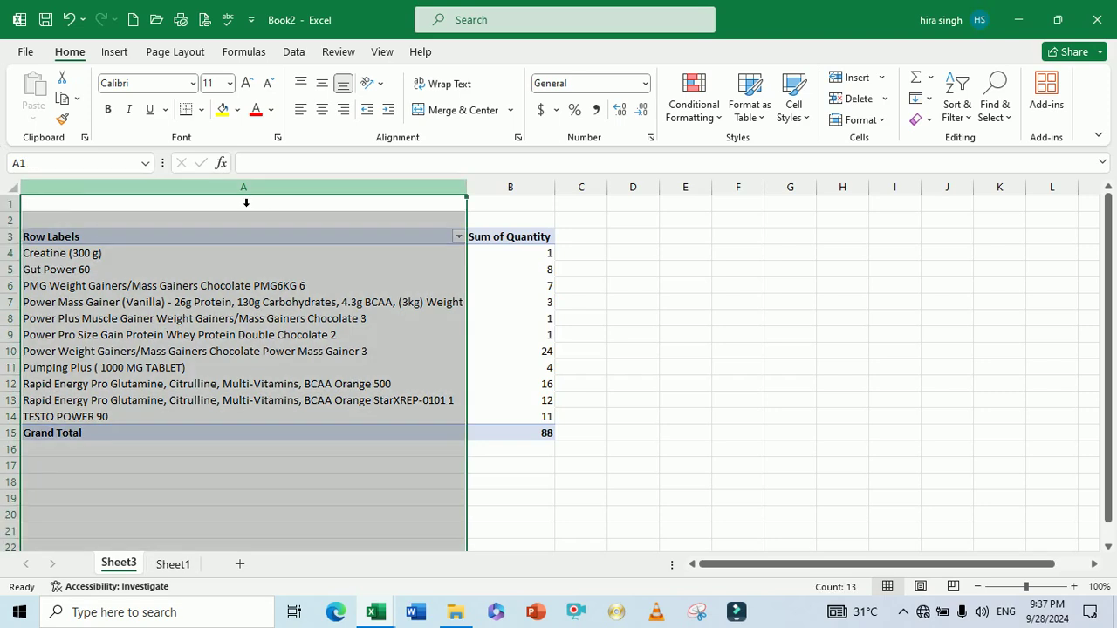
pyautogui.click(855, 78)
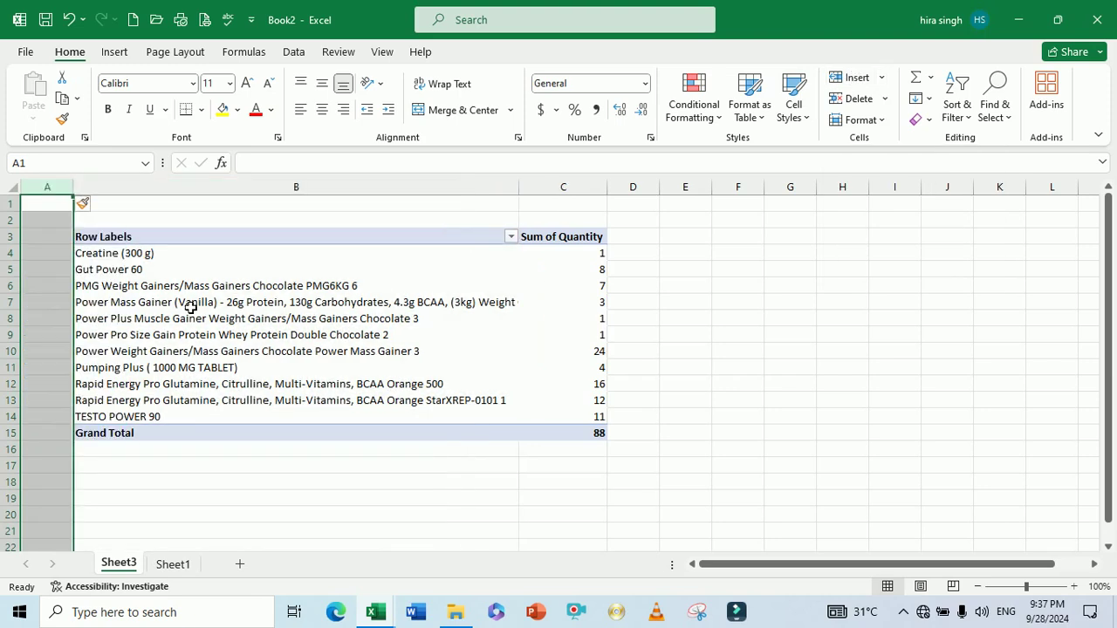
pyautogui.click(110, 312)
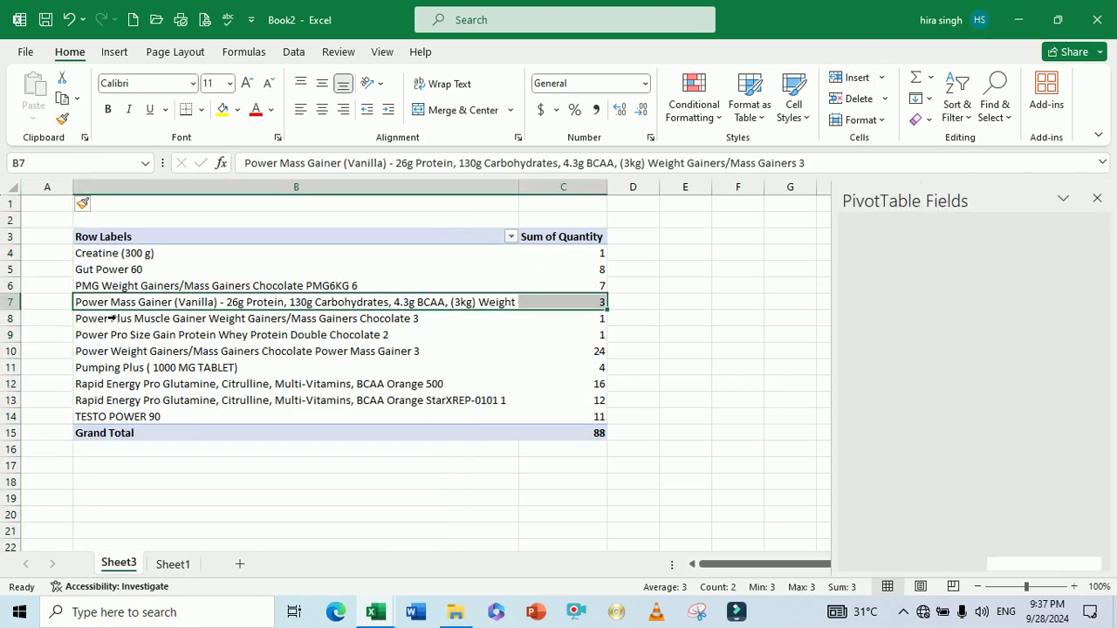
# - Number the products 1 to 11 in cells A4 to A14 by extending the series 1, 2
pyautogui.click(51, 257)
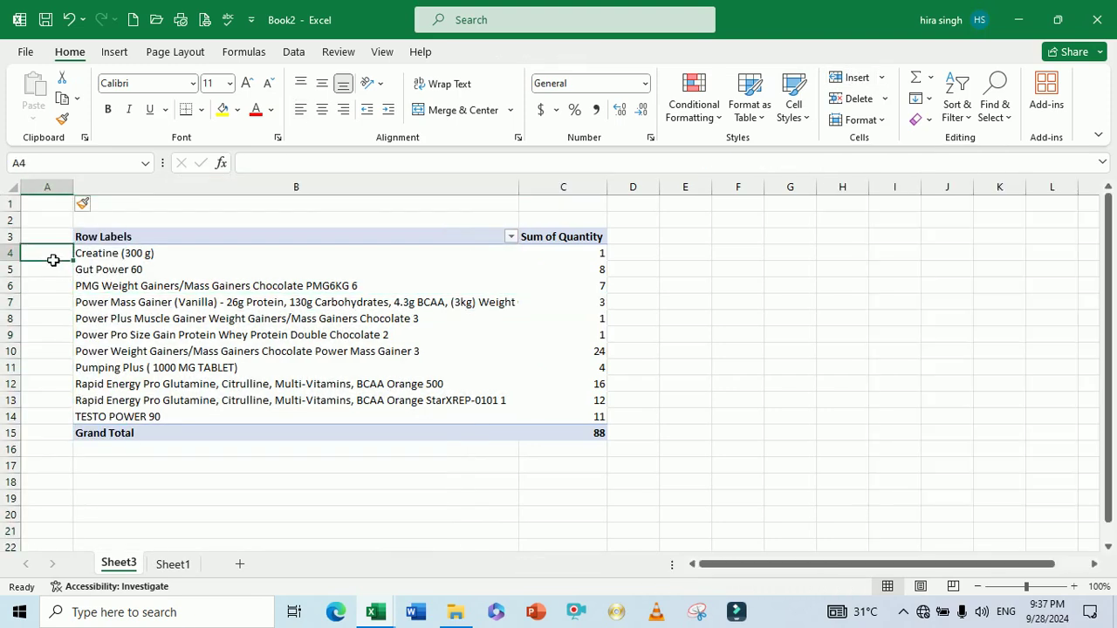
pyautogui.write('1')
pyautogui.press('Return')
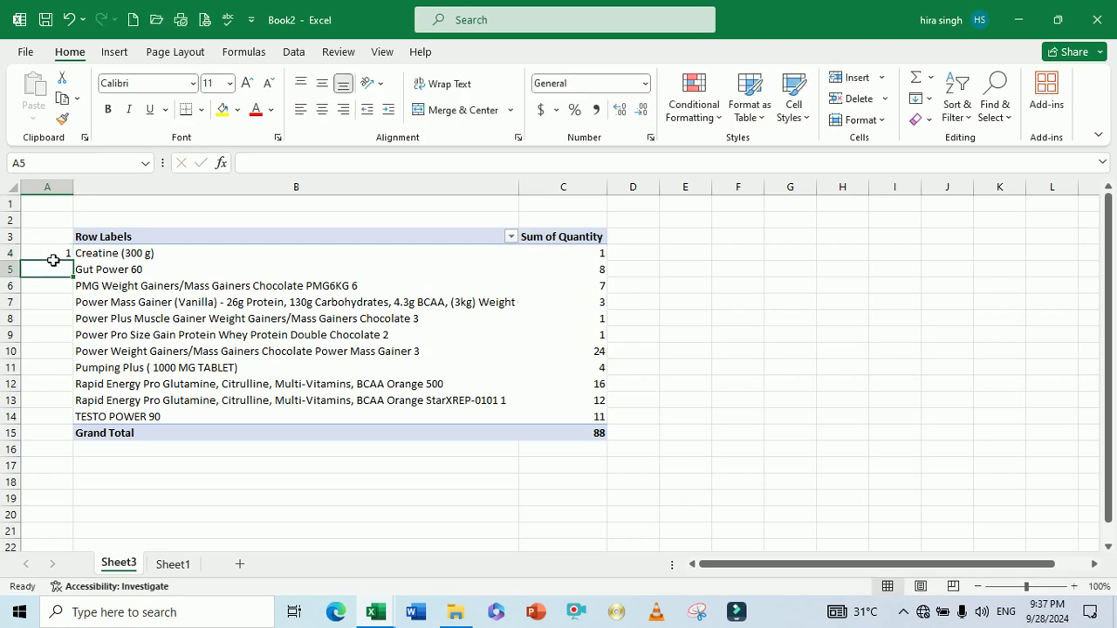
pyautogui.write('2')
pyautogui.press('Return')
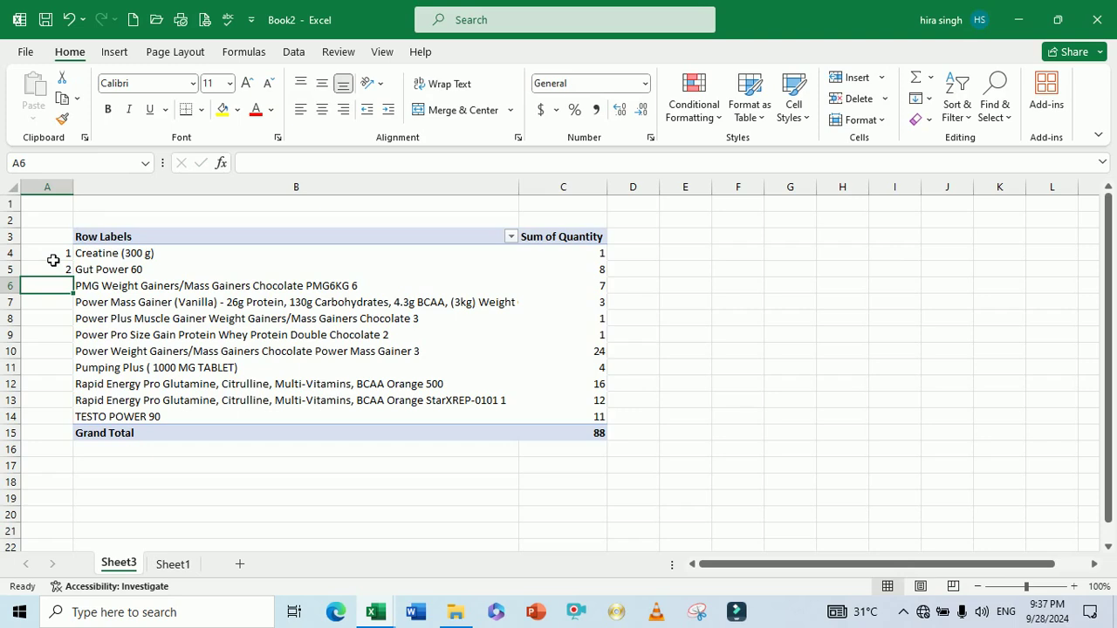
pyautogui.moveTo(53, 258); pyautogui.dragTo(54, 270)
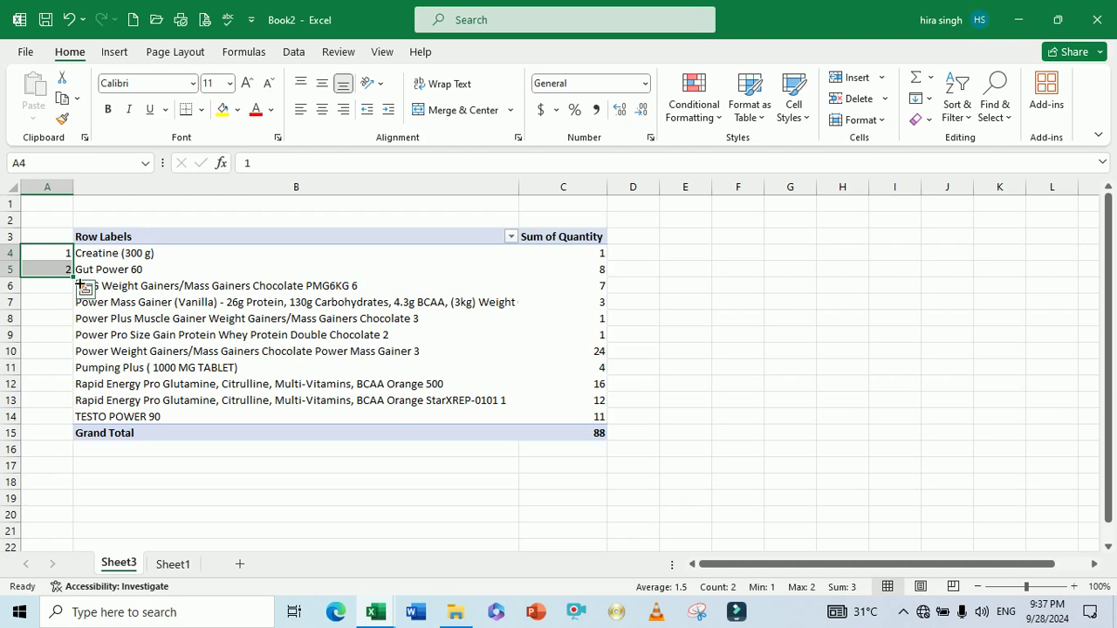
pyautogui.moveTo(80, 285); pyautogui.dragTo(65, 423)
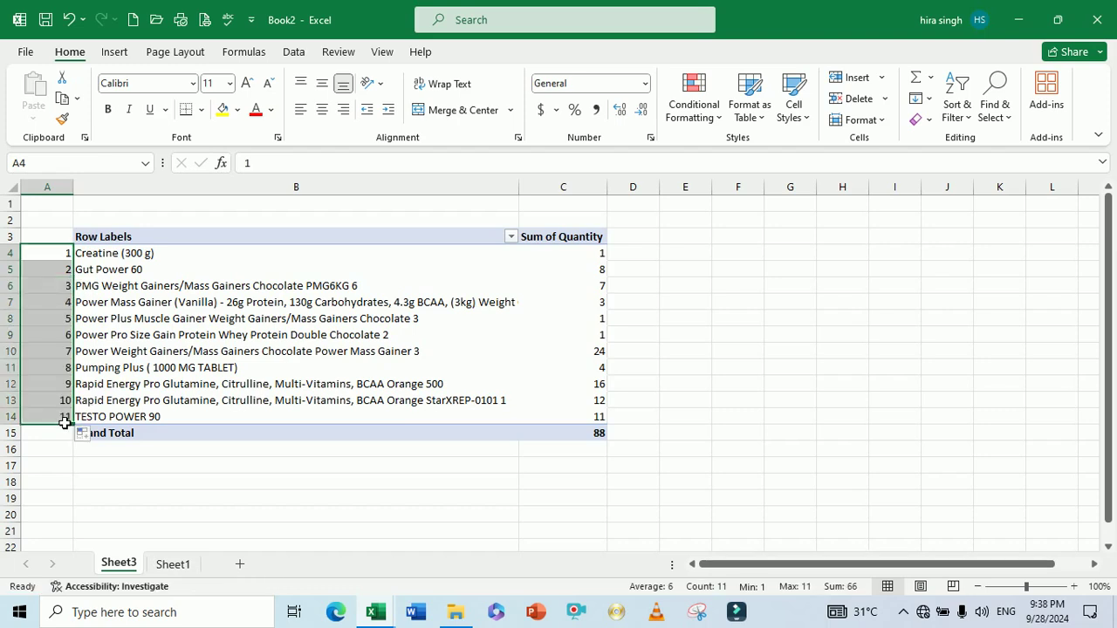
# - Narrow column A to about half its width, close to the serial numbers
pyautogui.click(119, 308)
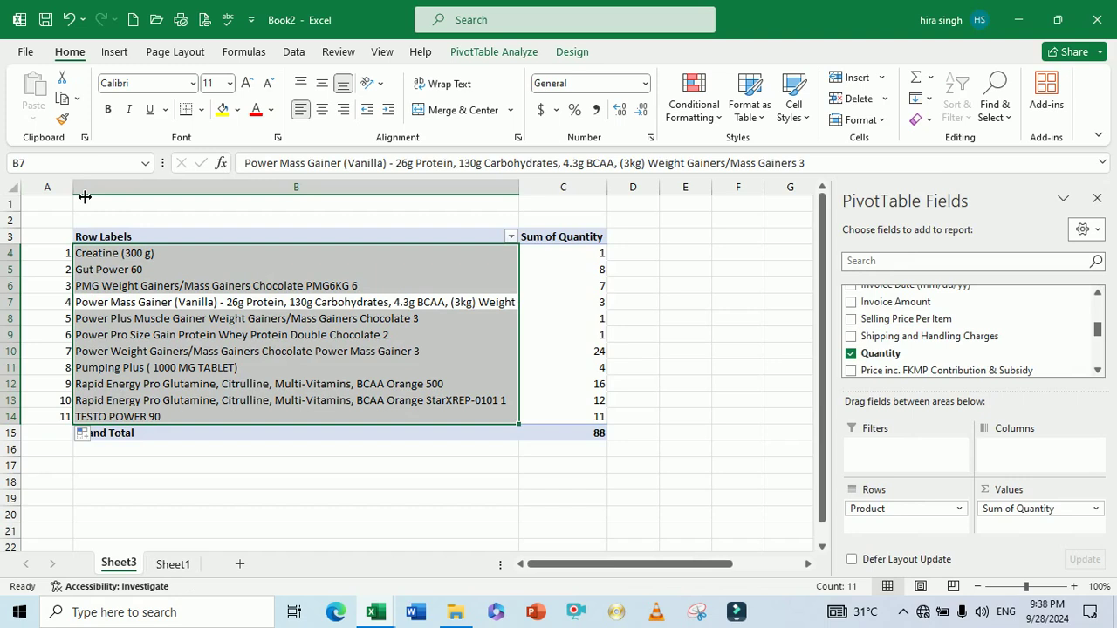
pyautogui.moveTo(84, 197); pyautogui.dragTo(60, 200)
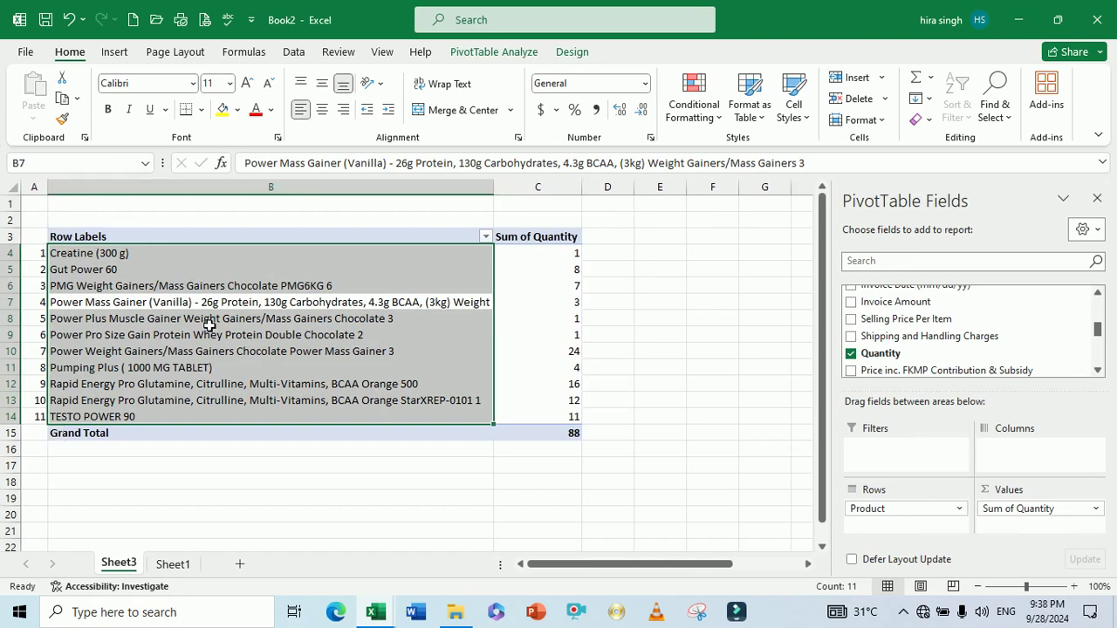
pyautogui.press('Return')
pyautogui.press('Return')
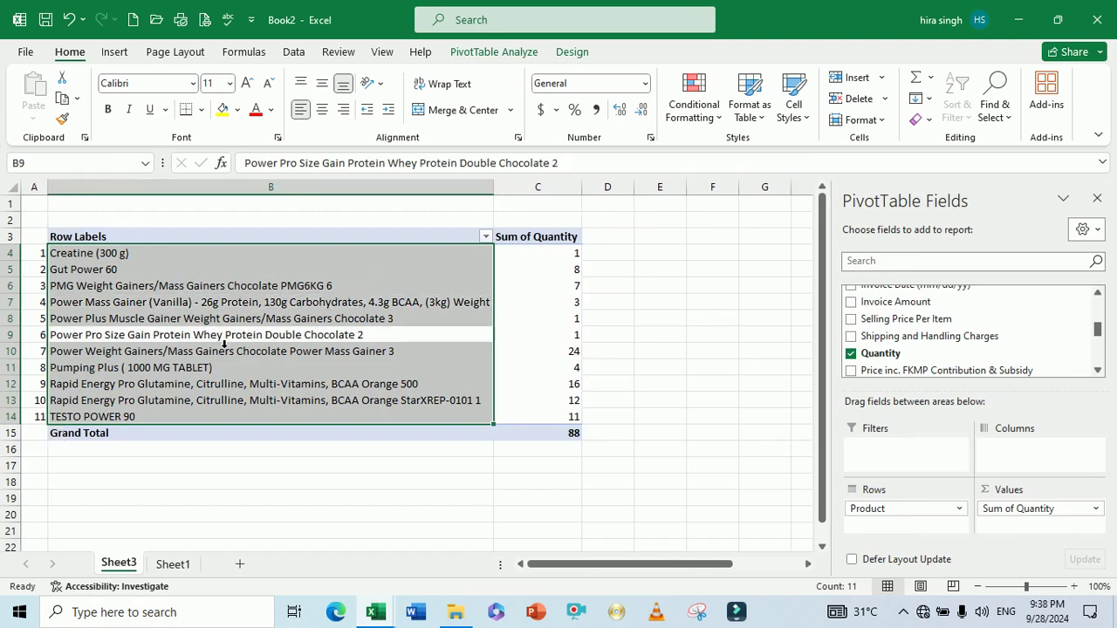
pyautogui.click(382, 471)
pyautogui.click(259, 359)
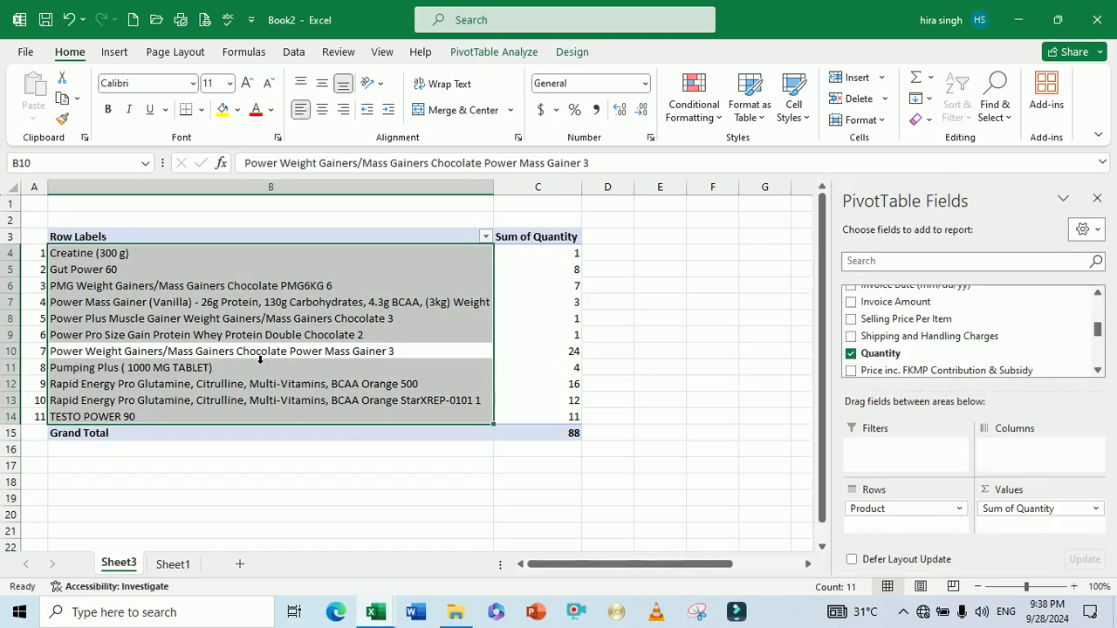
pyautogui.click(344, 490)
pyautogui.click(266, 342)
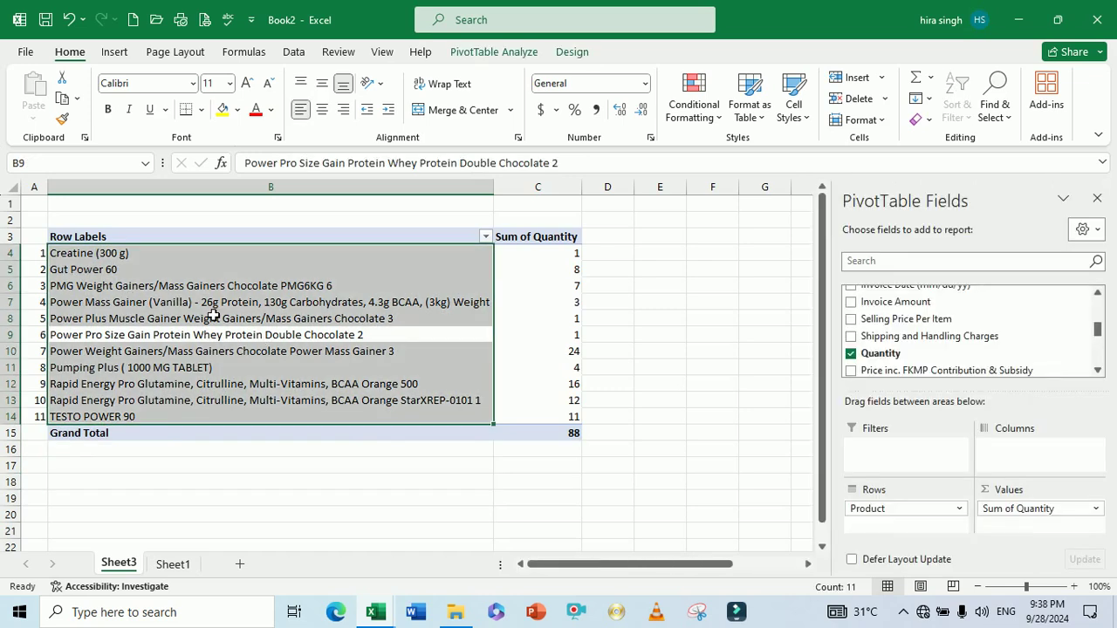
# - Apply all borders to the whole PivotTable together with the serial number column beside it
pyautogui.hotkey('ctrl', 'a')
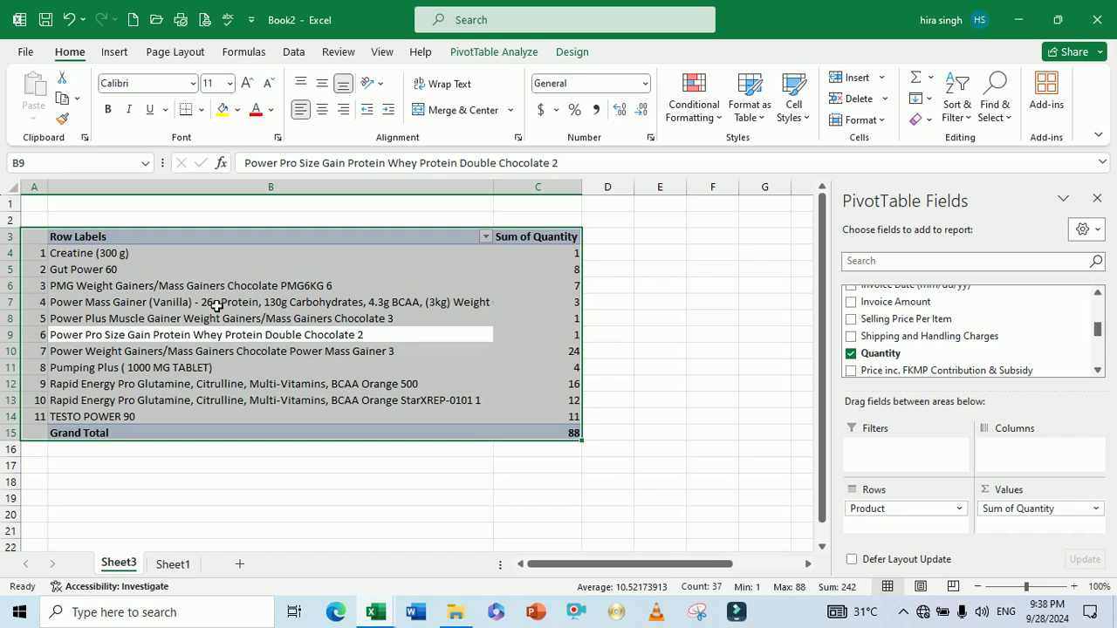
pyautogui.click(200, 110)
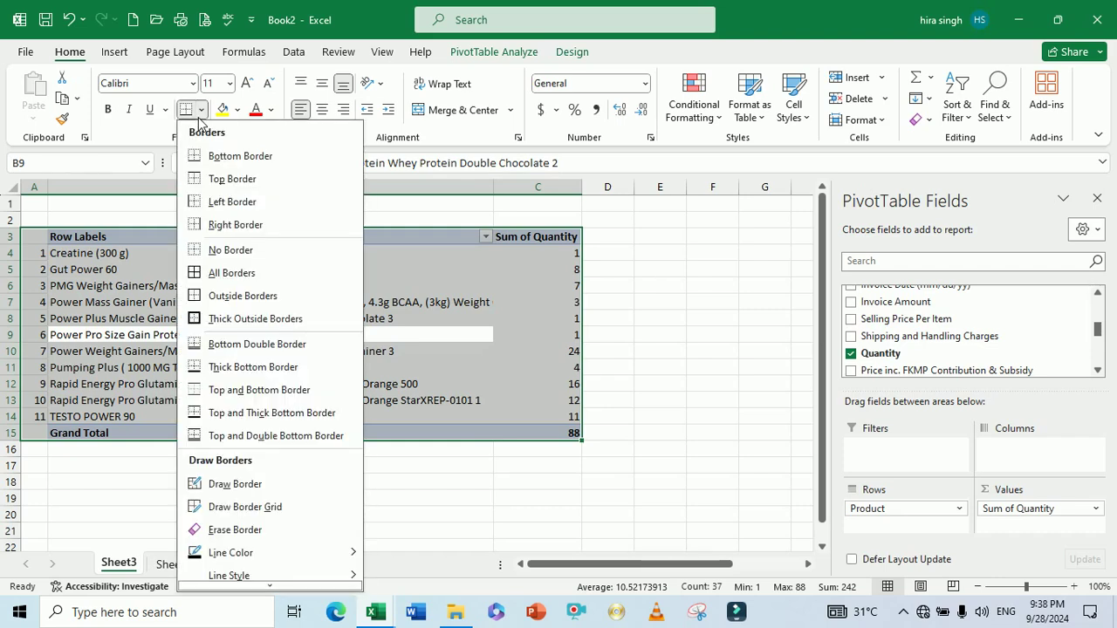
pyautogui.click(224, 273)
pyautogui.click(366, 508)
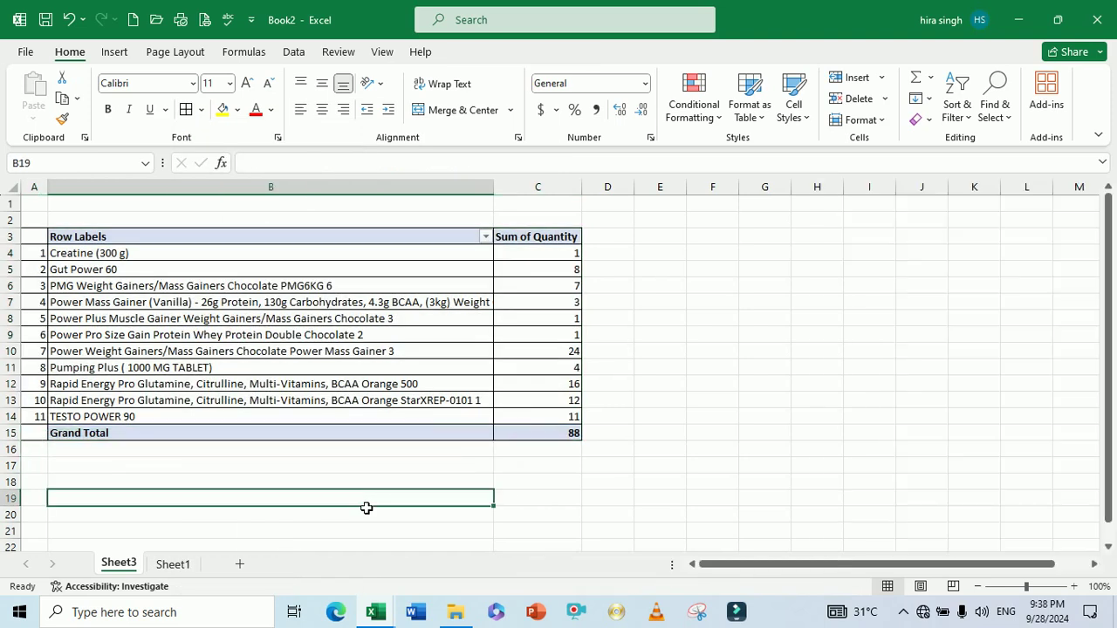
# - Rename the PivotTable's Sum of Quantity header as "qty." and narrow column C to fit the shorter header
pyautogui.click(556, 263)
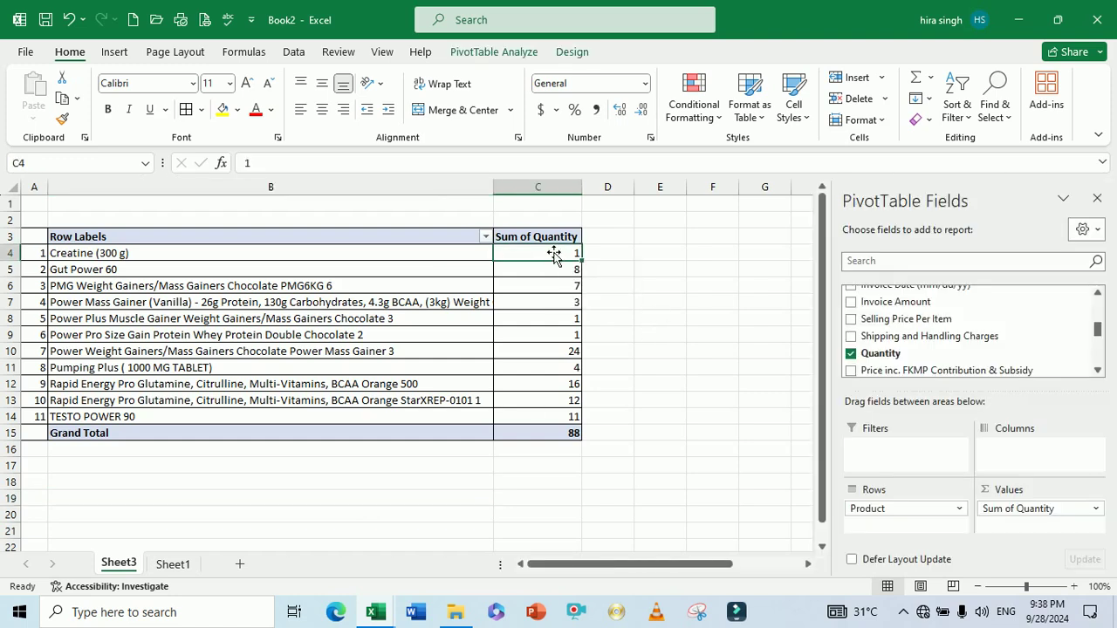
pyautogui.click(544, 243)
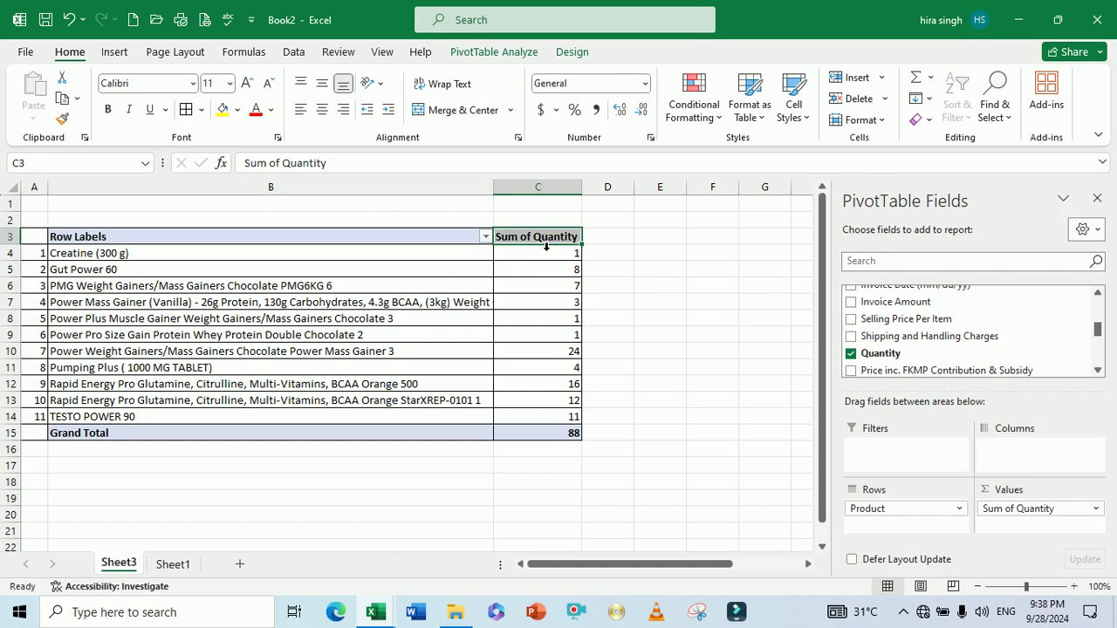
pyautogui.write('qty.')
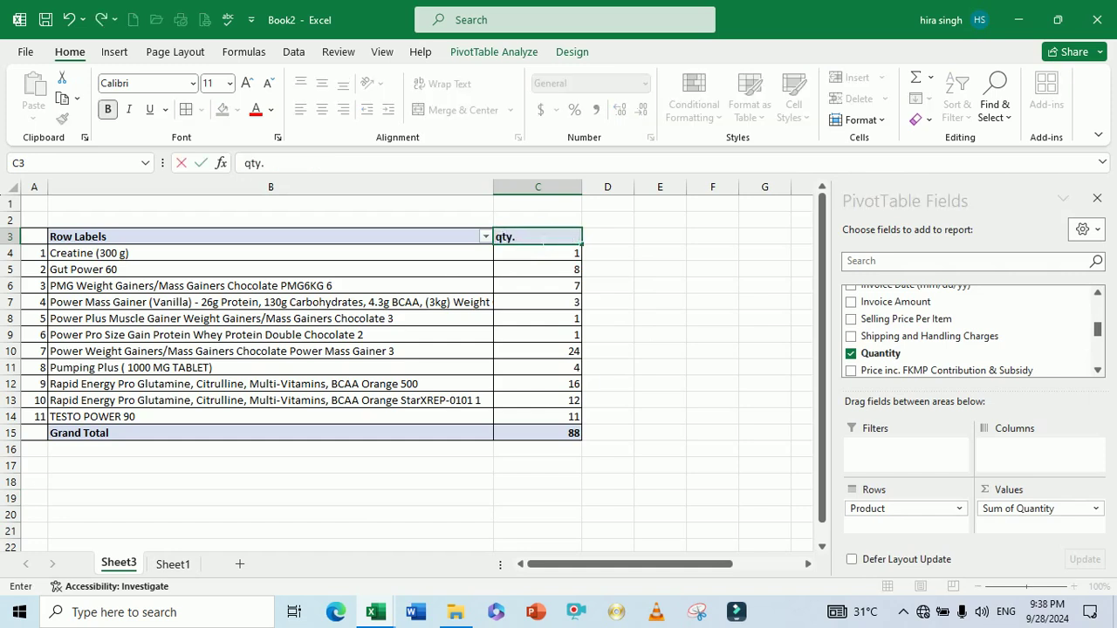
pyautogui.press('Return')
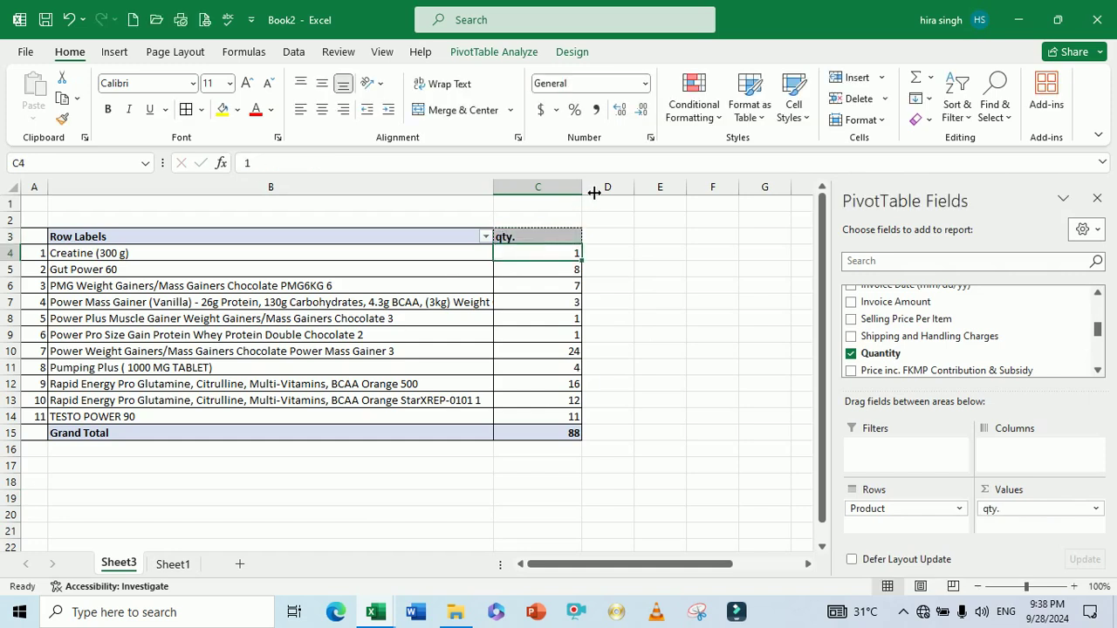
pyautogui.moveTo(585, 189); pyautogui.dragTo(538, 202)
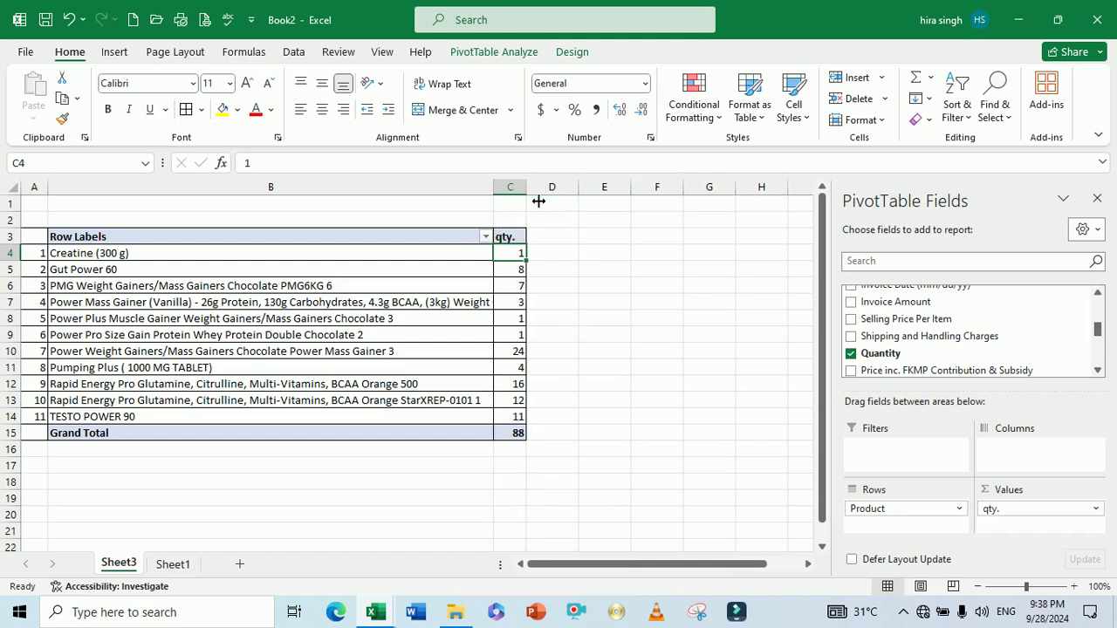
pyautogui.click(587, 291)
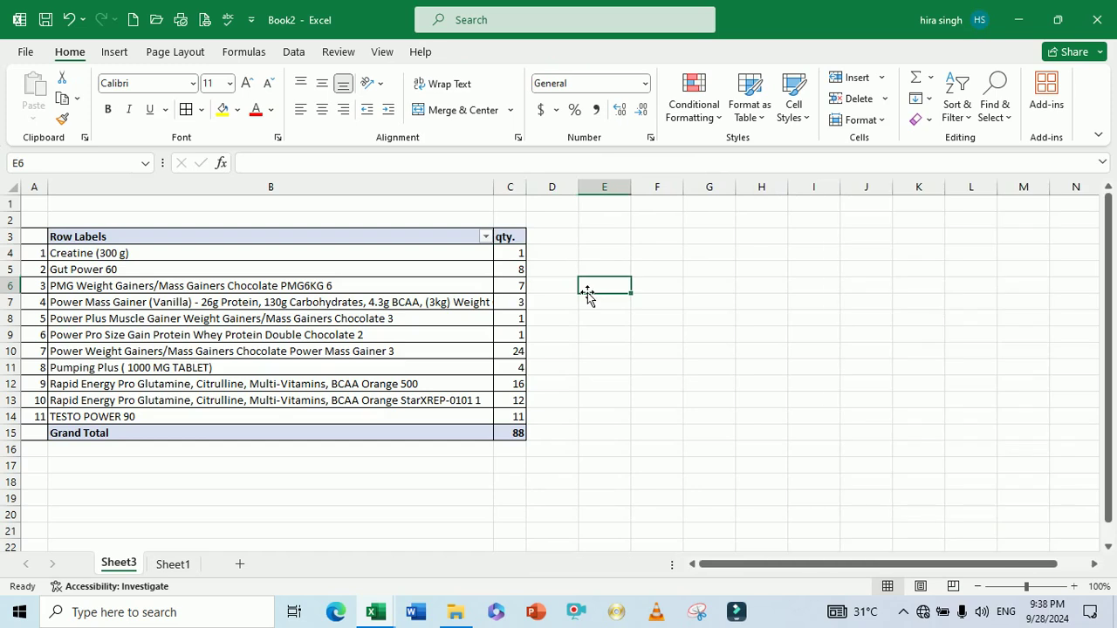
# - Check the Product column of the source order data on Sheet1, and return to the PivotTable on Sheet3
pyautogui.click(434, 306)
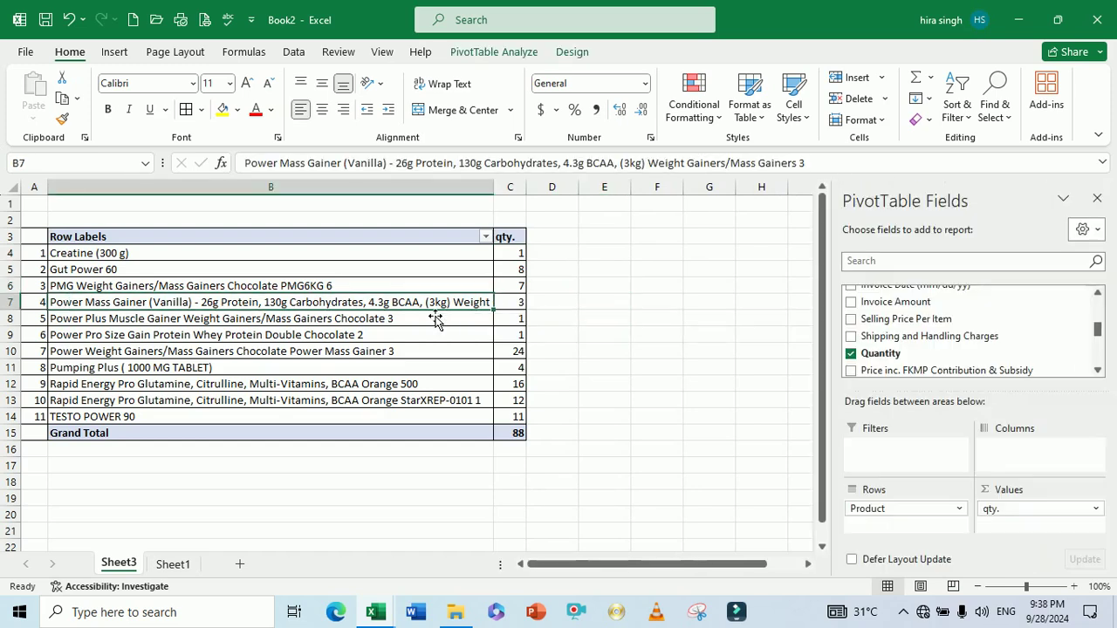
pyautogui.click(172, 564)
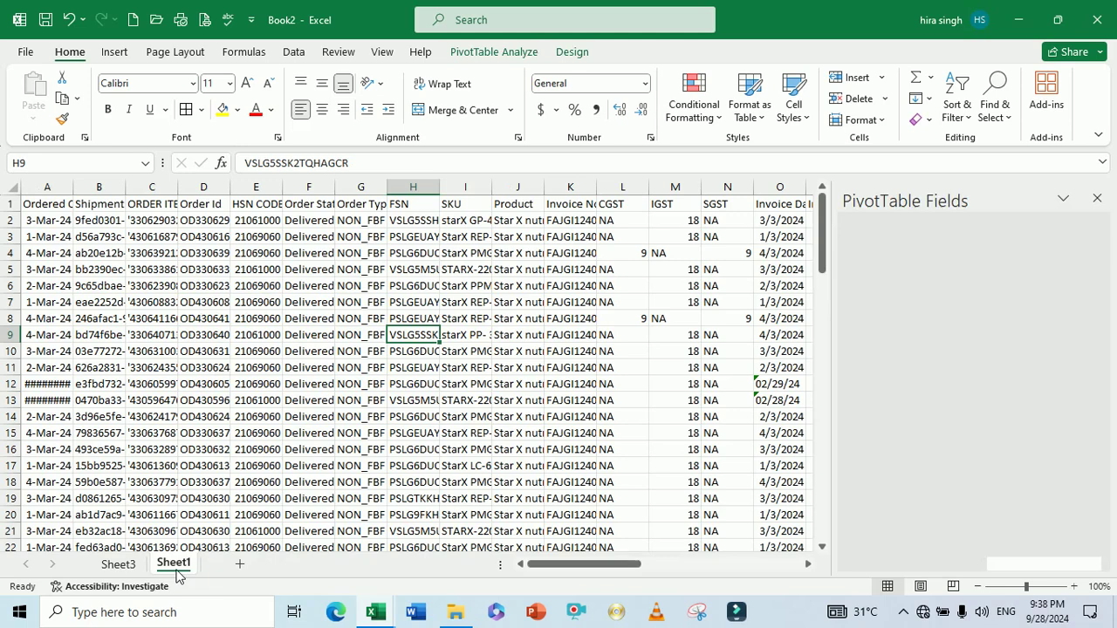
pyautogui.click(533, 387)
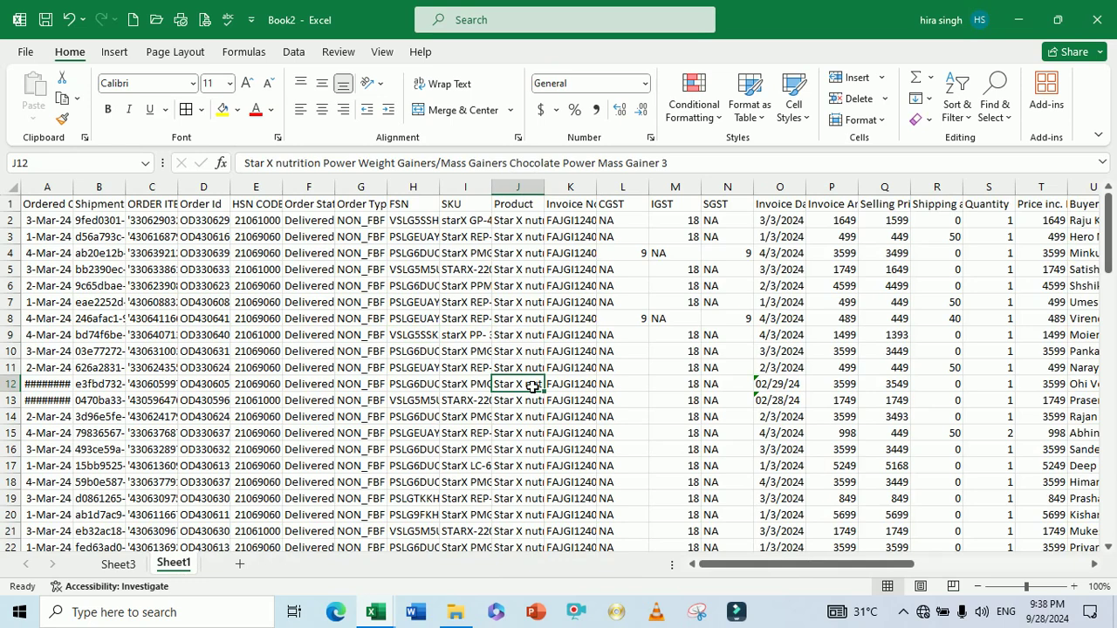
pyautogui.click(121, 564)
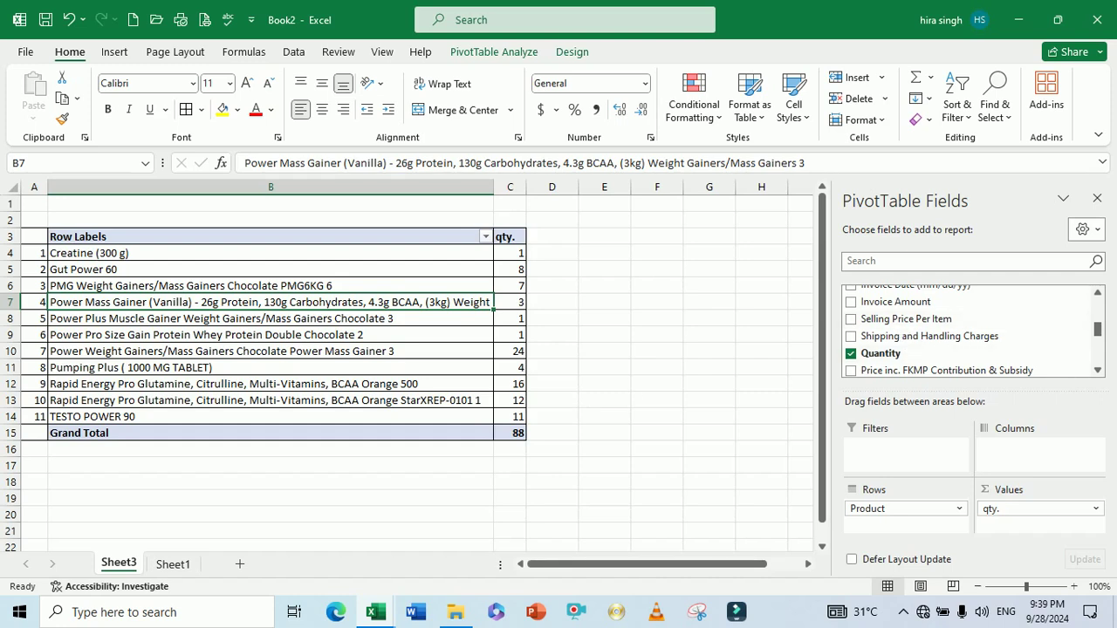
# - Add the City field to the PivotTable's rows beneath Product
pyautogui.click(1098, 372)
pyautogui.click(1098, 372)
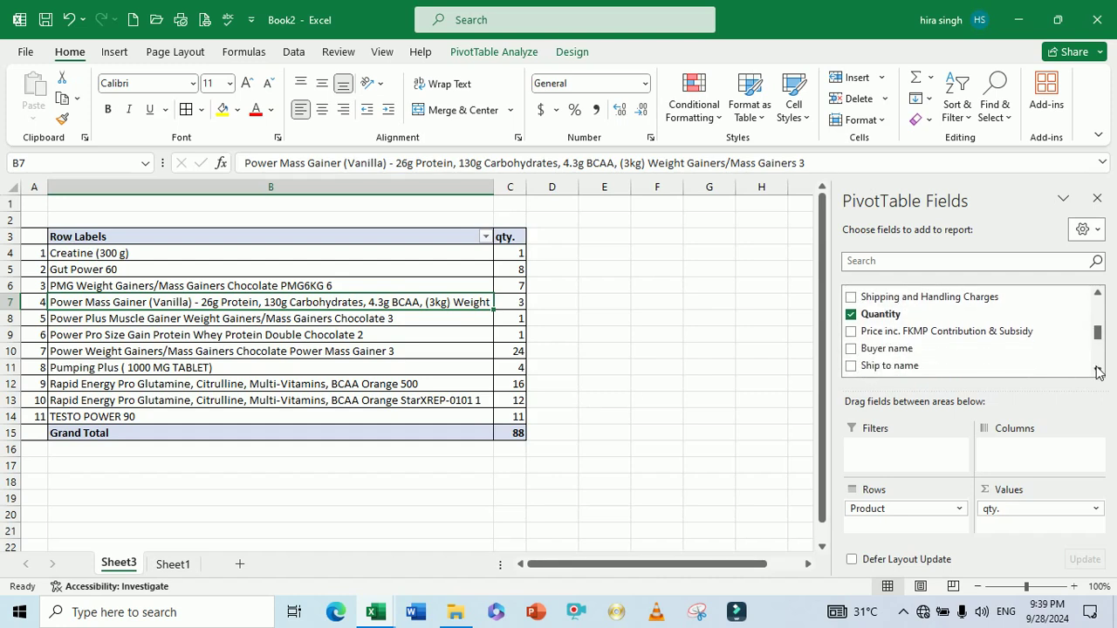
pyautogui.click(1097, 371)
pyautogui.click(1098, 371)
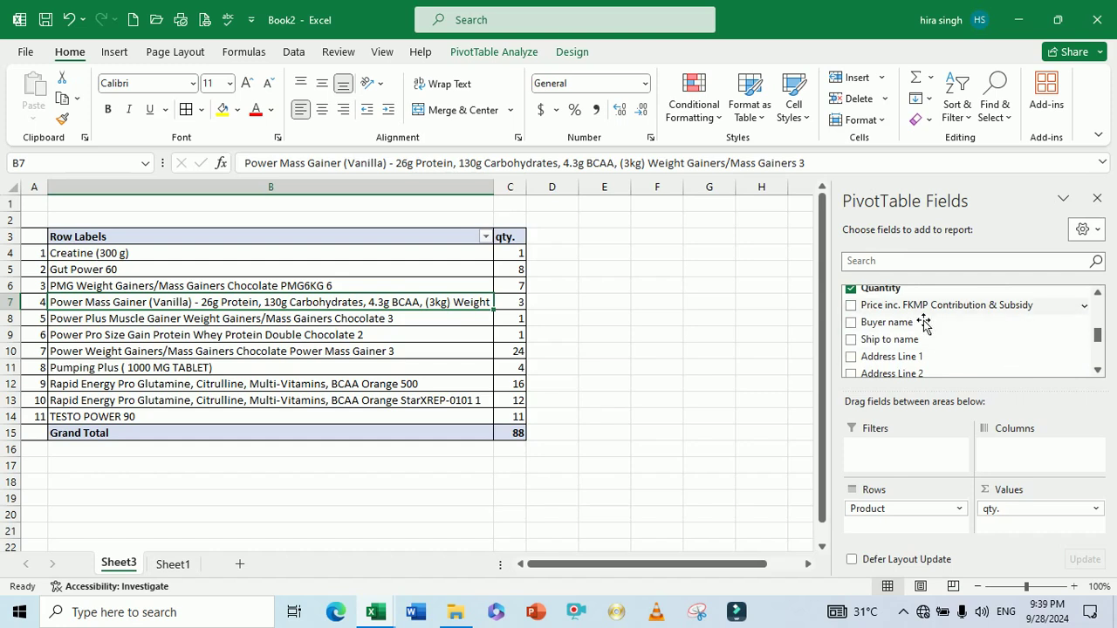
pyautogui.scroll(-5, 1103, 368)
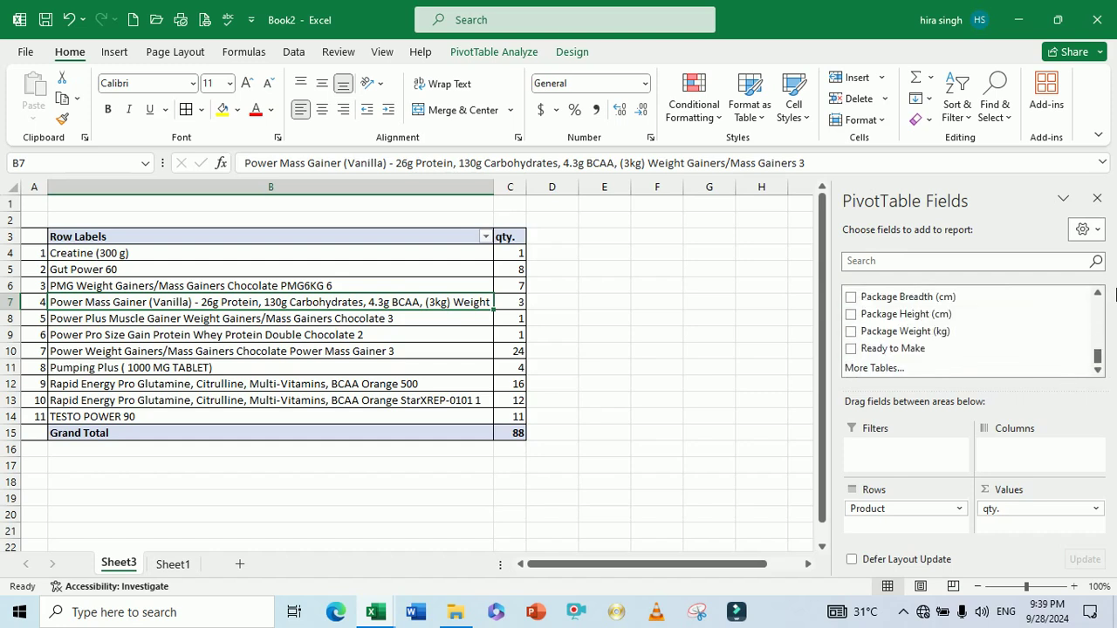
pyautogui.click(1098, 293)
pyautogui.click(1097, 293)
pyautogui.click(1098, 293)
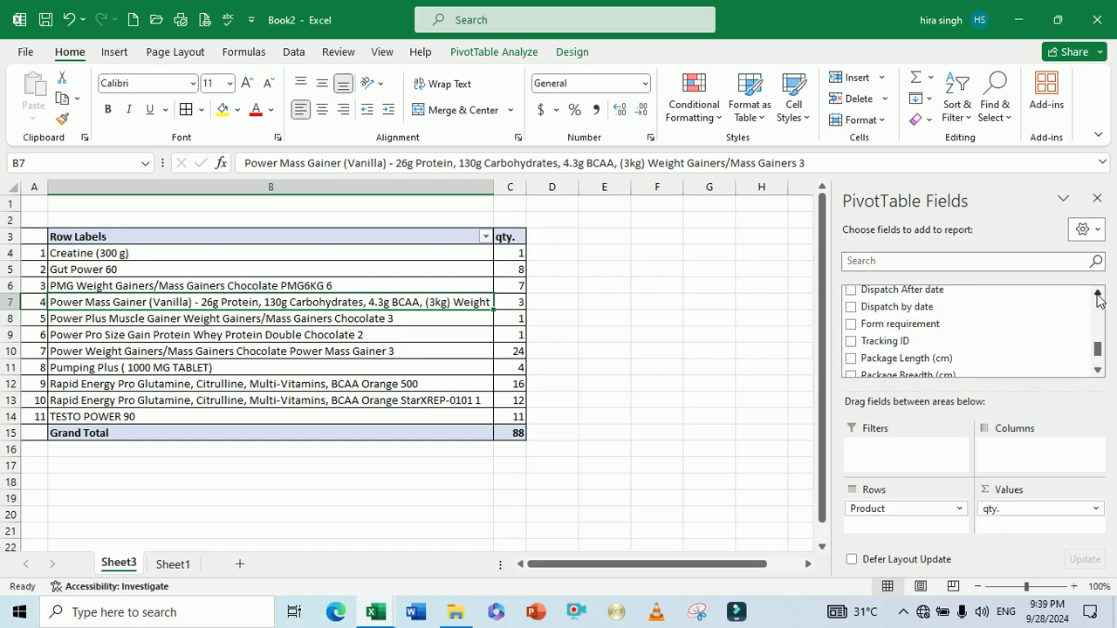
pyautogui.click(1097, 295)
pyautogui.click(1097, 295)
pyautogui.click(1097, 295)
pyautogui.click(1098, 295)
pyautogui.click(1097, 295)
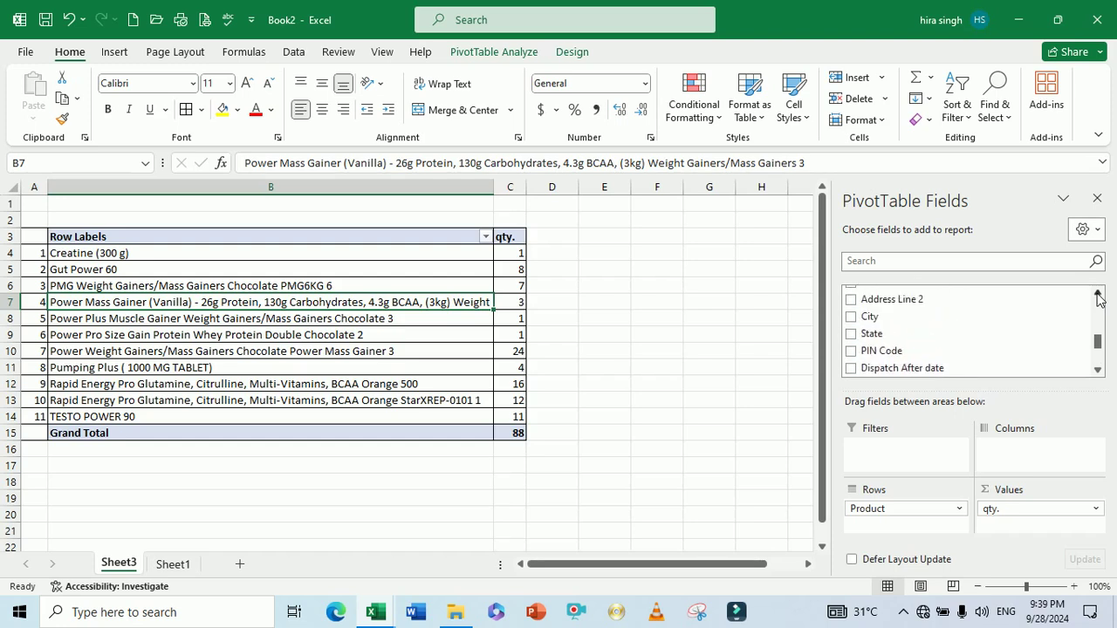
pyautogui.click(851, 318)
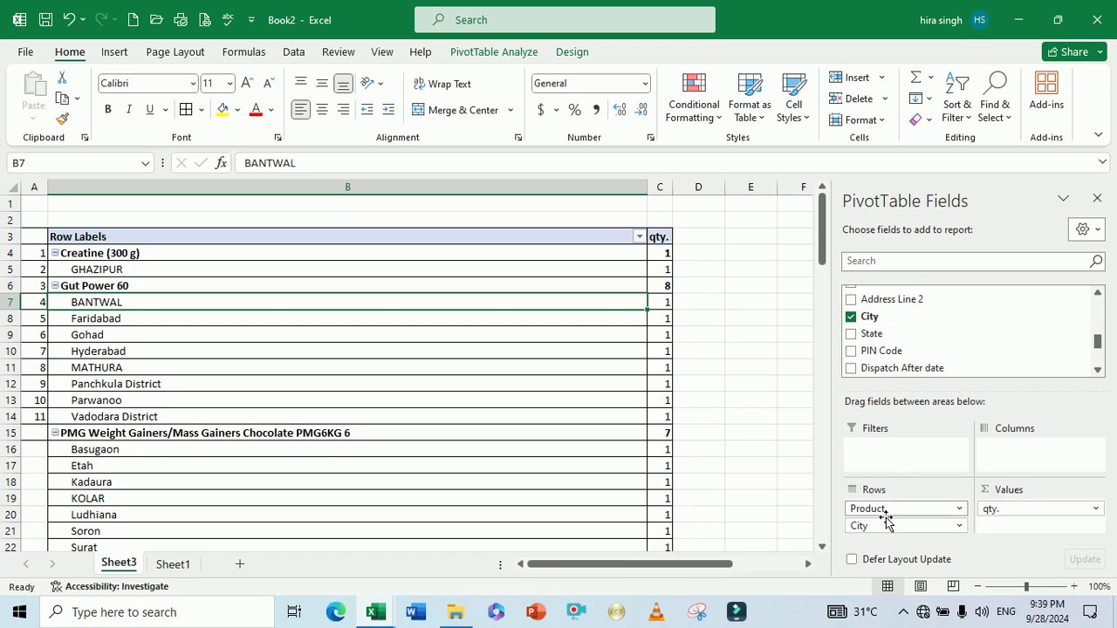
# - Reorder the PivotTable's row fields so that City comes above Product, grouping the products by city
pyautogui.moveTo(885, 516); pyautogui.dragTo(881, 530)
pyautogui.moveTo(865, 516); pyautogui.dragTo(873, 536)
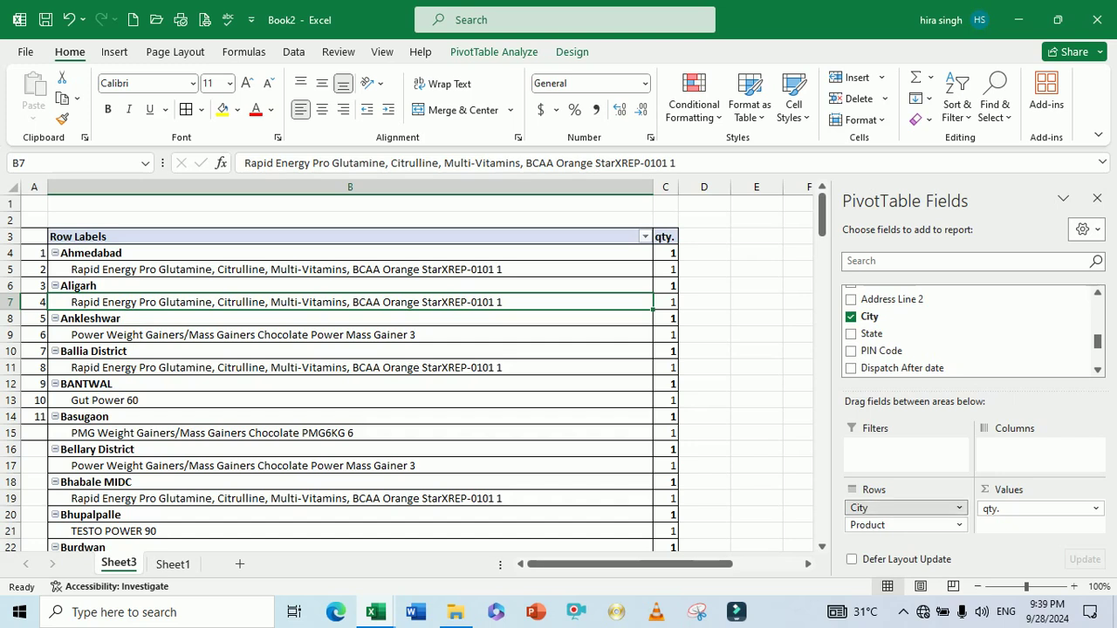
pyautogui.moveTo(862, 509); pyautogui.dragTo(875, 528)
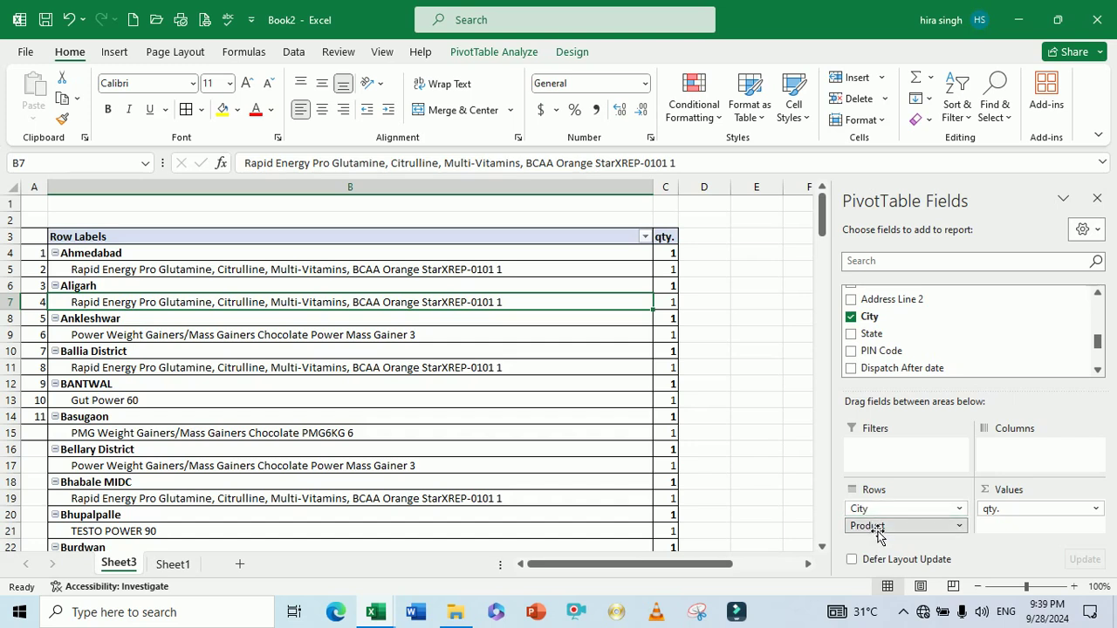
pyautogui.click(877, 527)
pyautogui.click(775, 417)
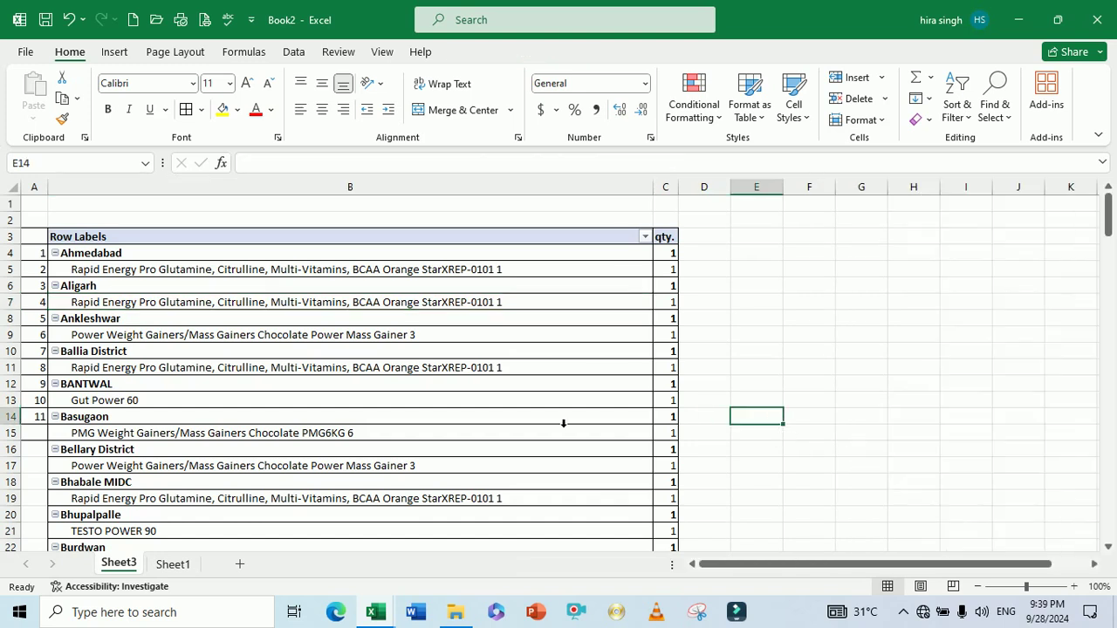
# - Undo the row field reordering and the addition of the City field
pyautogui.hotkey('ctrl', 'z')
pyautogui.hotkey('ctrl', 'y')
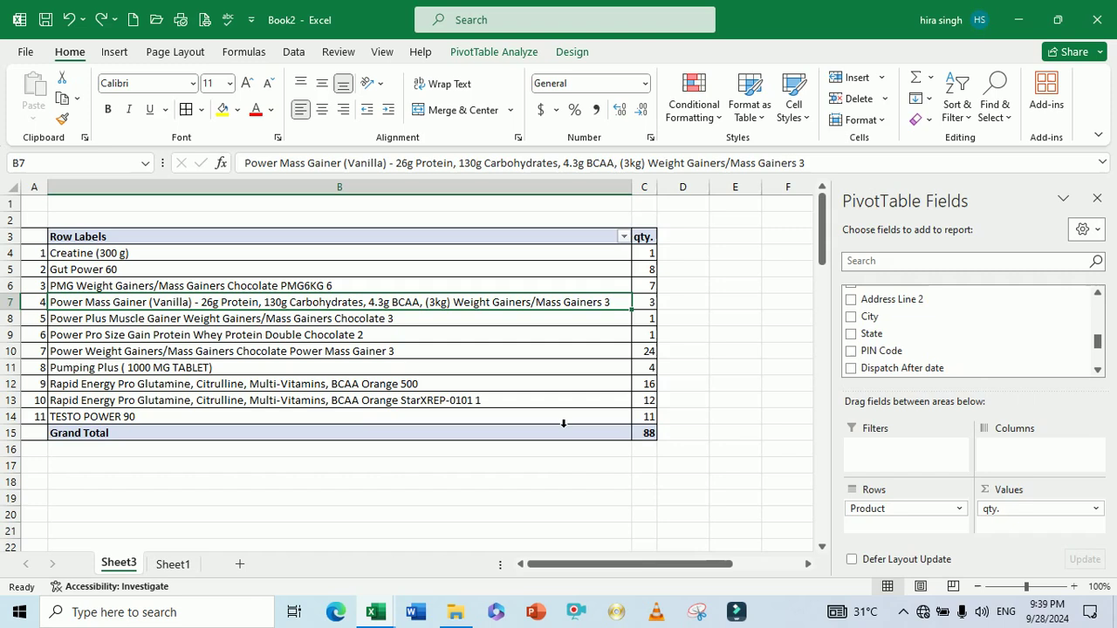
pyautogui.click(572, 475)
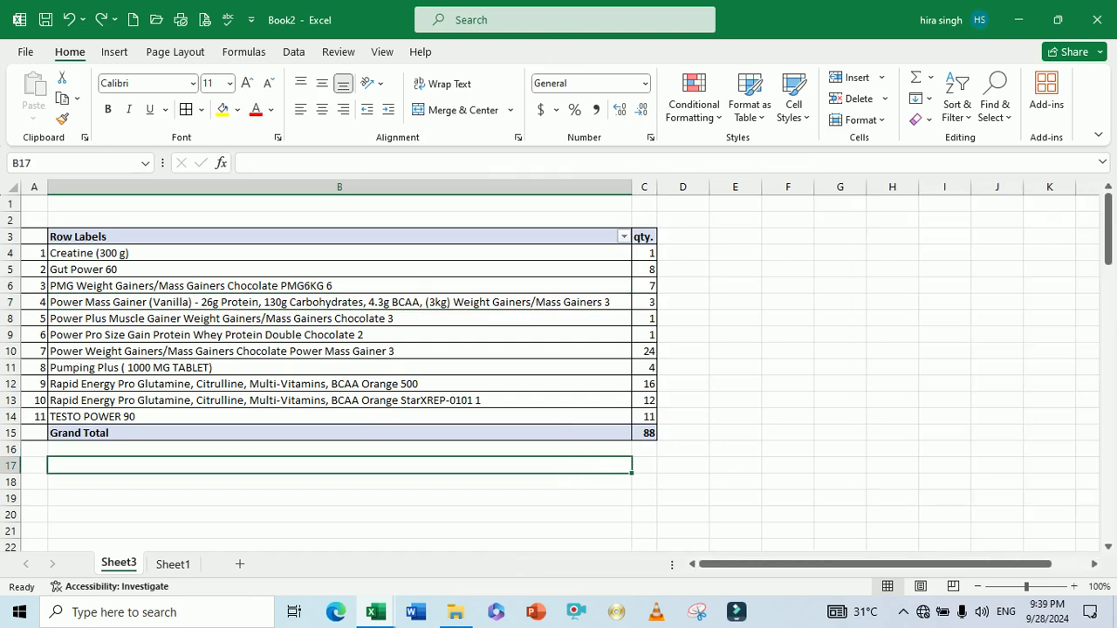
# - Remove the Product row field and the qty. value field from the PivotTable
pyautogui.click(539, 324)
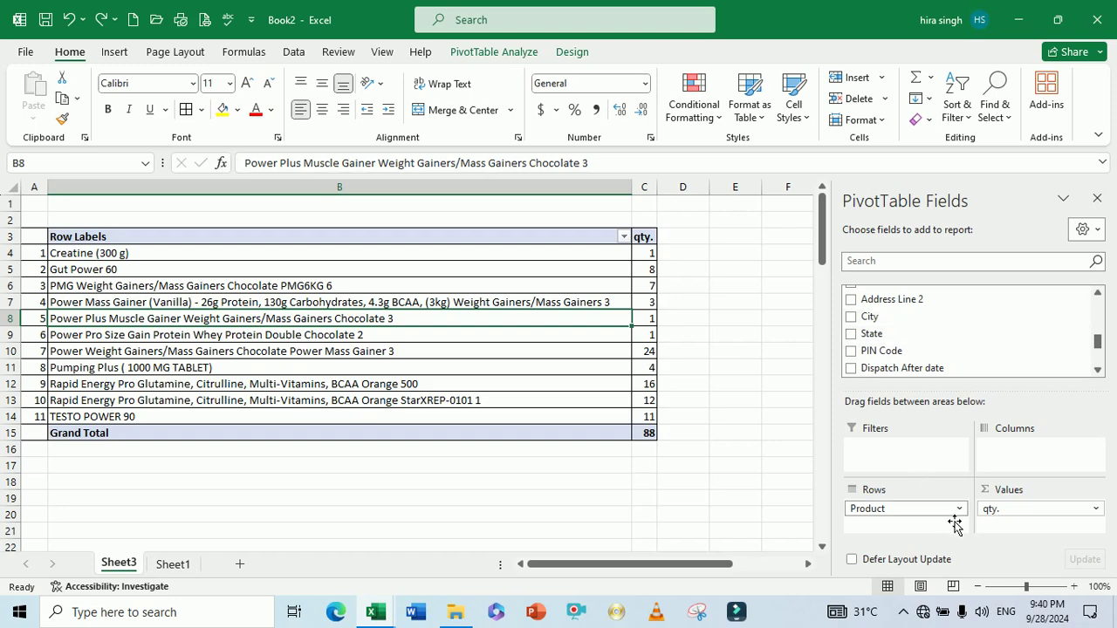
pyautogui.moveTo(918, 520); pyautogui.dragTo(742, 511)
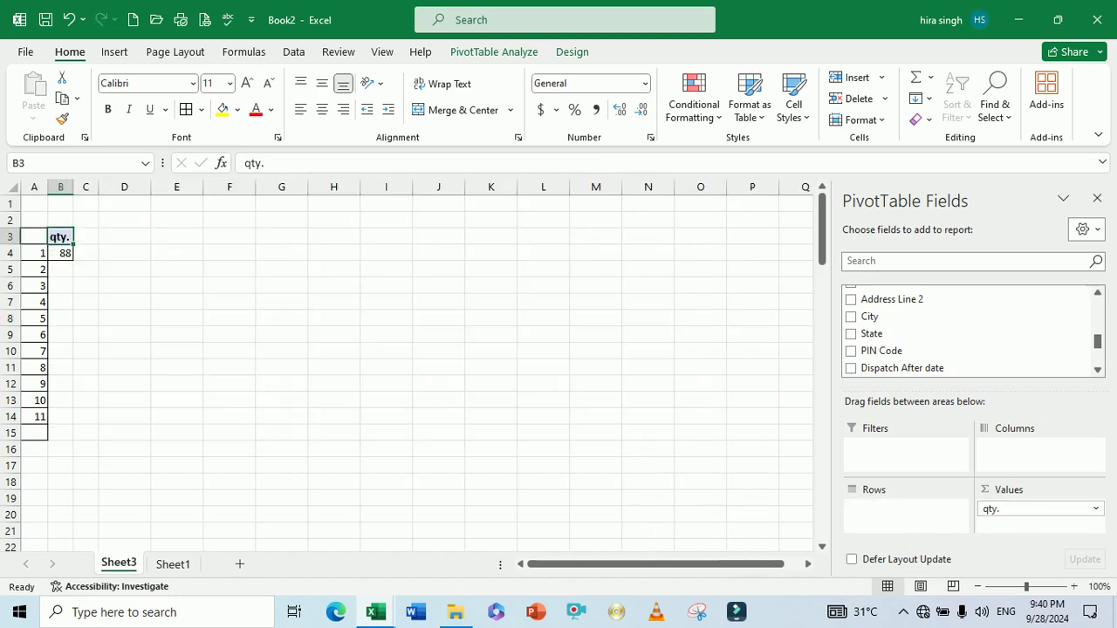
pyautogui.moveTo(991, 508); pyautogui.dragTo(616, 416)
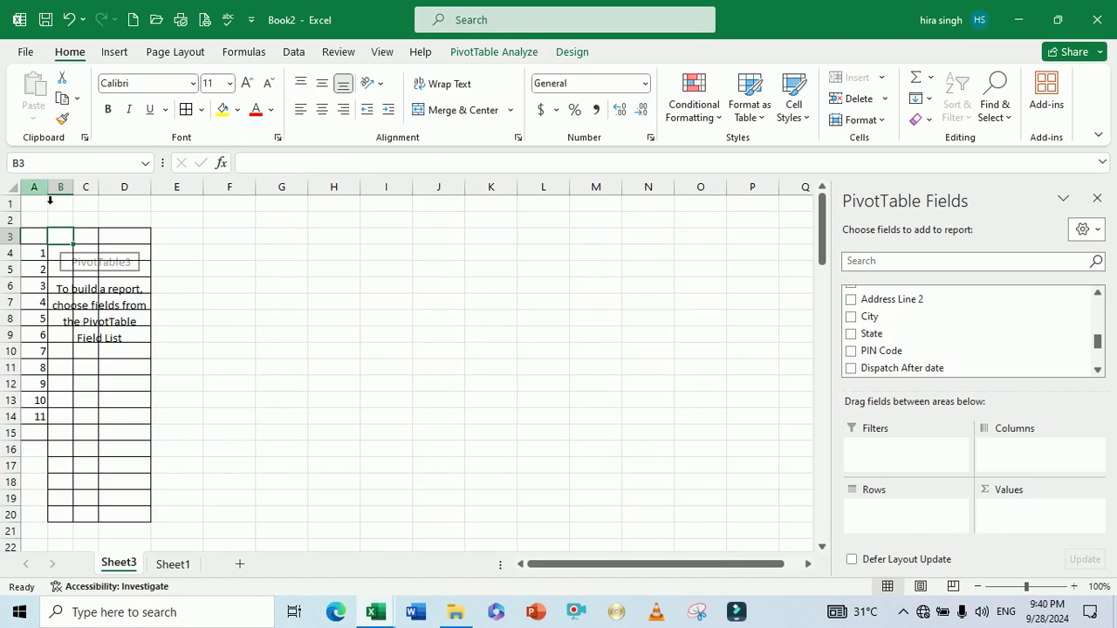
# - Undo the removal of the Product and qty. fields
pyautogui.hotkey('ctrl', 'z')
pyautogui.hotkey('ctrl', 'z')
pyautogui.hotkey('ctrl', 'z')
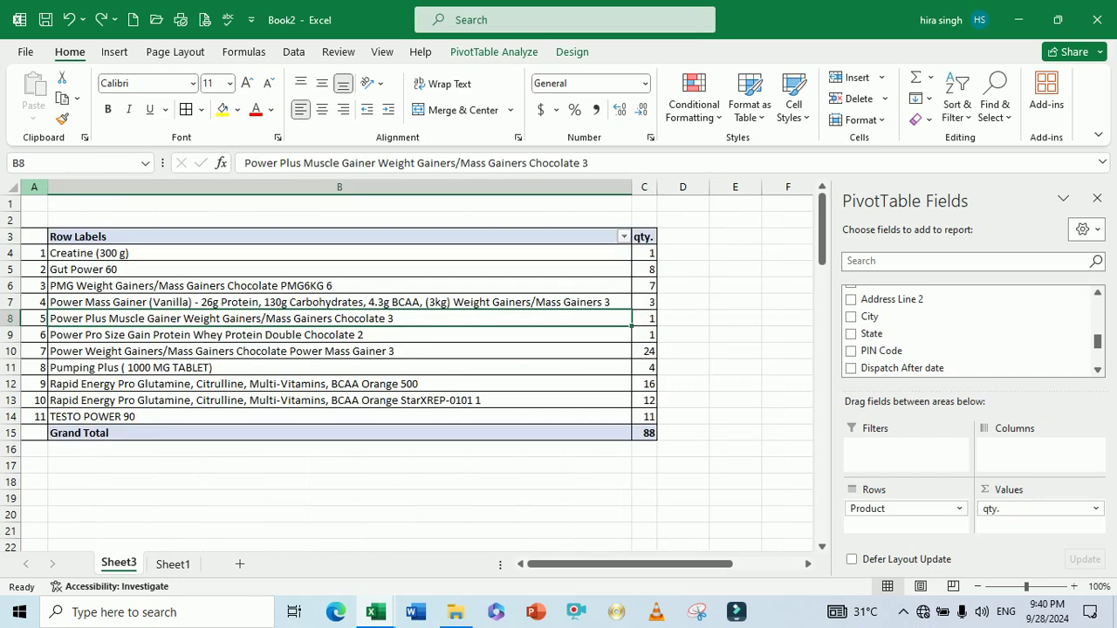
# - Undo the header rename, borders, column changes, serial numbers, label replacement and field additions until the PivotTable on Sheet3 is empty
pyautogui.hotkey('ctrl', 'z')
pyautogui.hotkey('ctrl', 'z')
pyautogui.hotkey('ctrl', 'z')
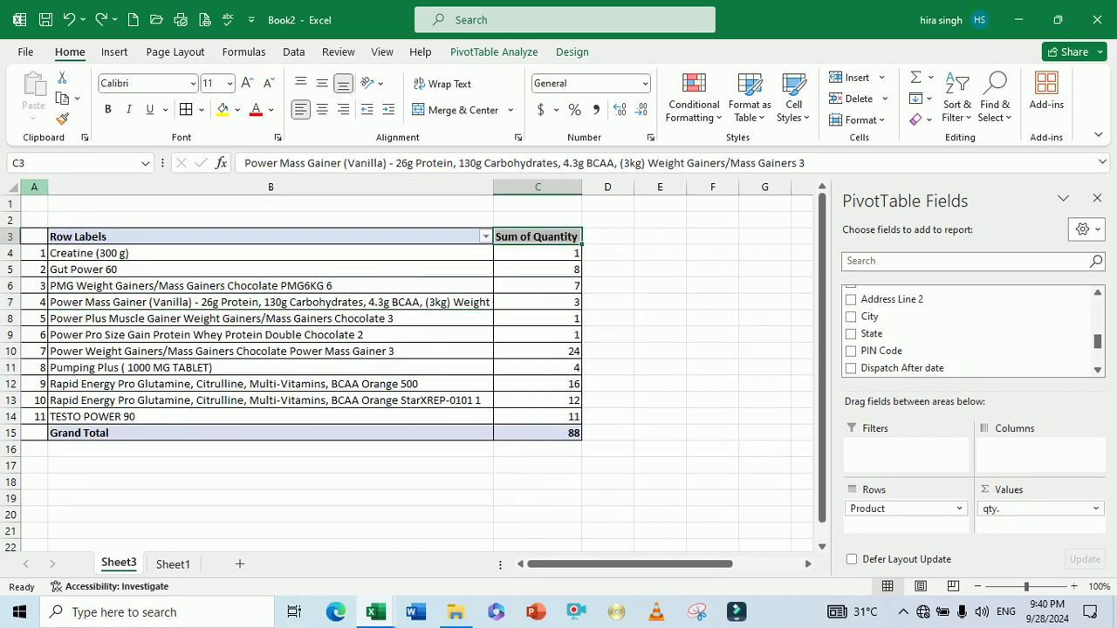
pyautogui.hotkey('ctrl', 'z')
pyautogui.hotkey('ctrl', 'z')
pyautogui.hotkey('ctrl', 'z')
pyautogui.hotkey('ctrl', 'z')
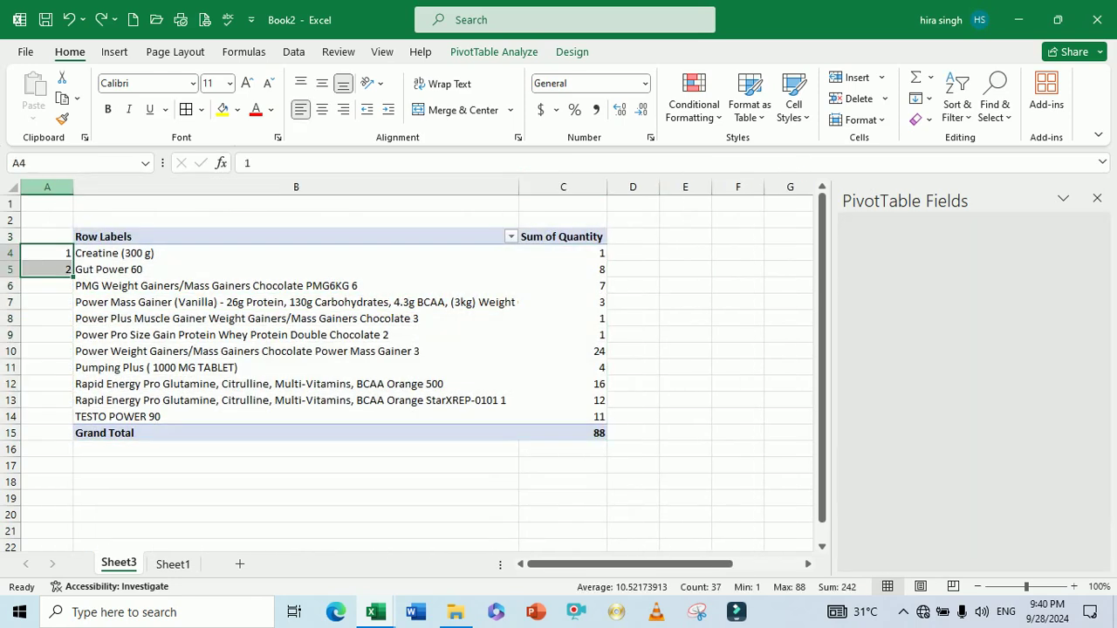
pyautogui.hotkey('ctrl', 'z')
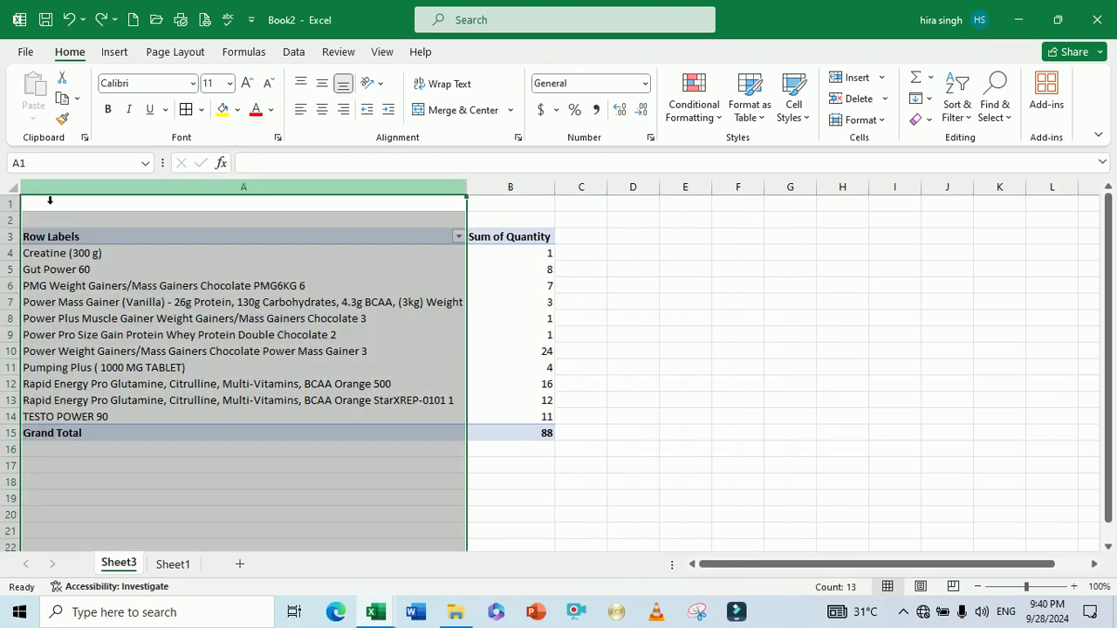
pyautogui.hotkey('ctrl', 'z')
pyautogui.hotkey('ctrl', 'z')
pyautogui.hotkey('ctrl', 'z')
pyautogui.scroll(1, 50, 200)
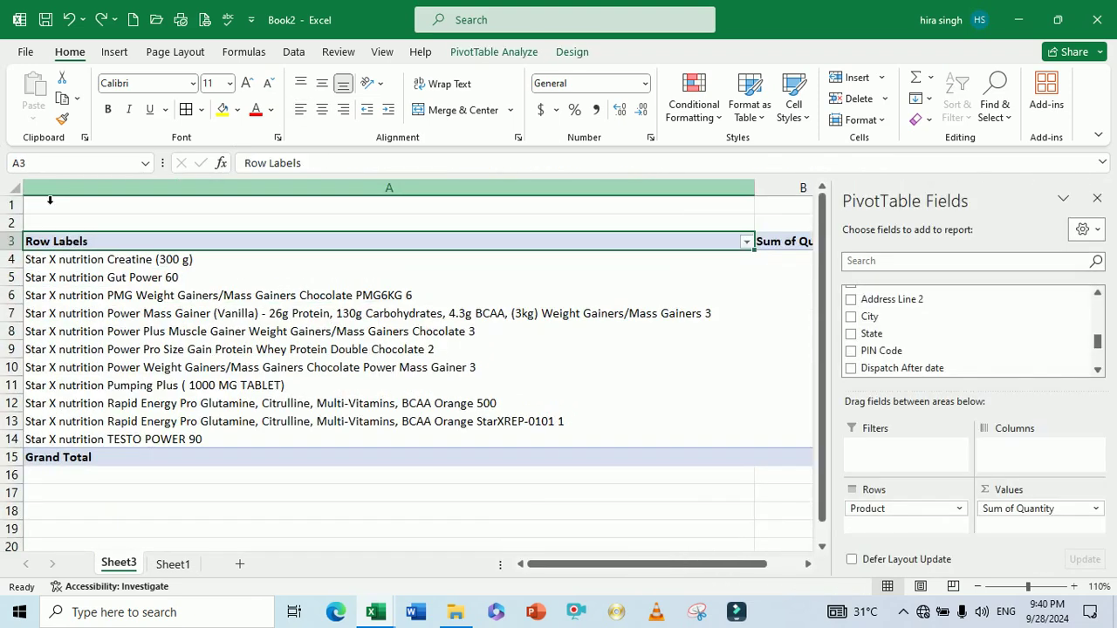
pyautogui.scroll(-1, 50, 200)
pyautogui.hotkey('ctrl', 'z')
pyautogui.hotkey('ctrl', 'z')
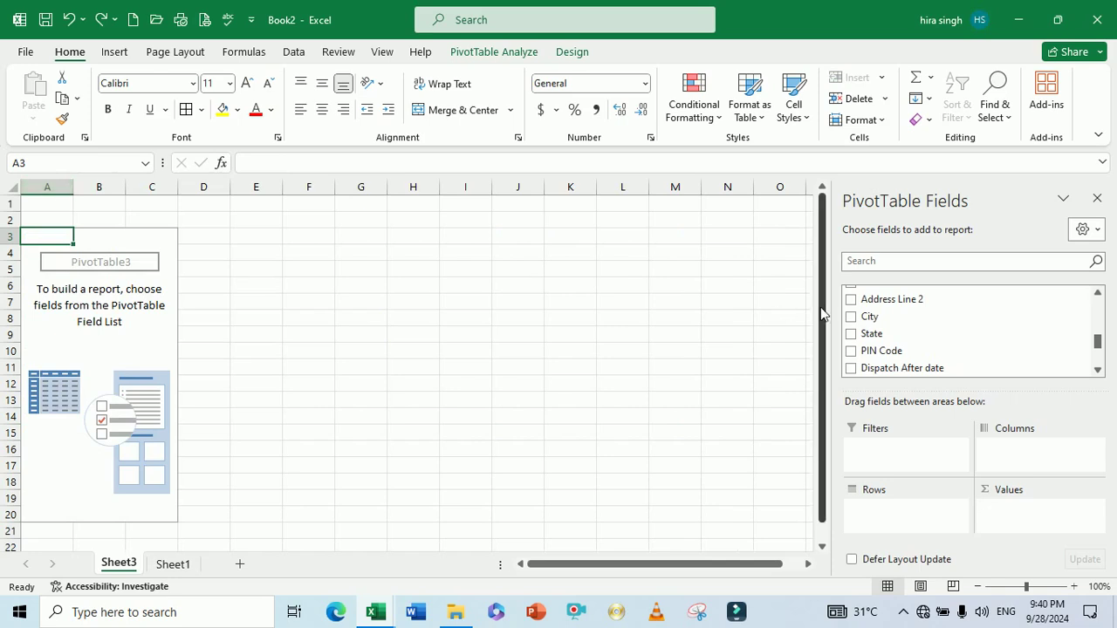
# - Try City as the only row field in the empty PivotTable, and remove it again
pyautogui.click(850, 318)
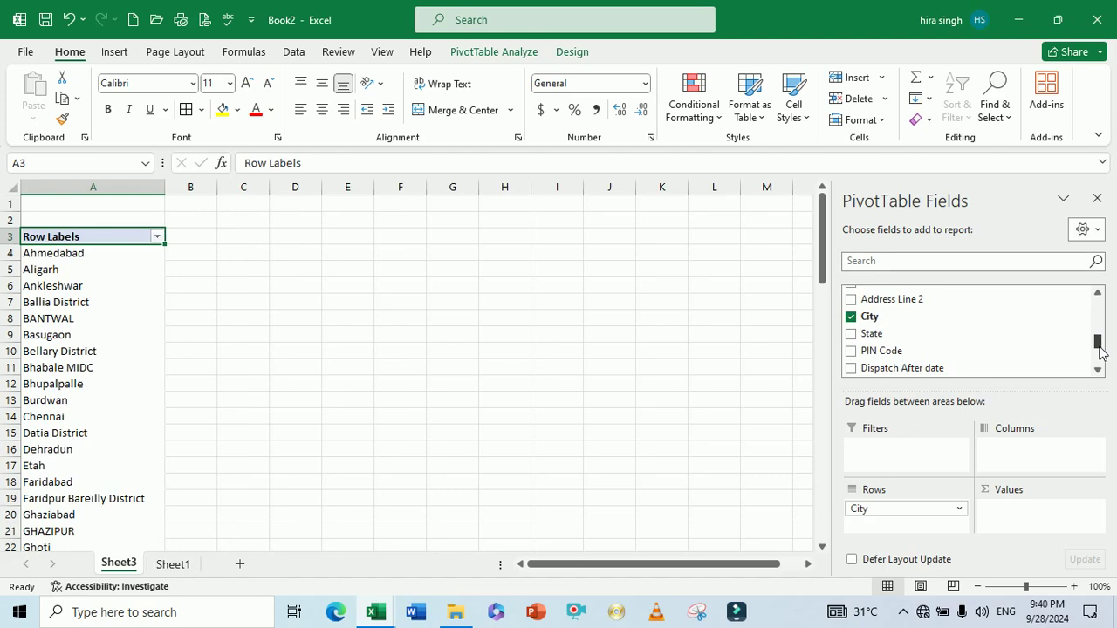
pyautogui.click(850, 318)
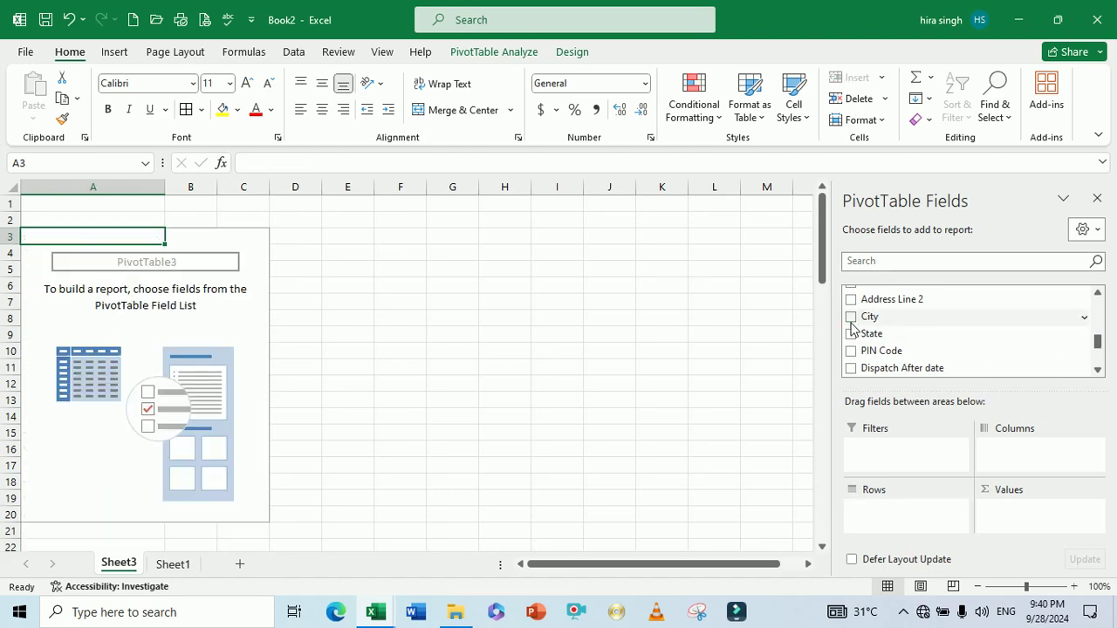
# - Add State as the PivotTable's row field and as a counted value field
pyautogui.click(851, 334)
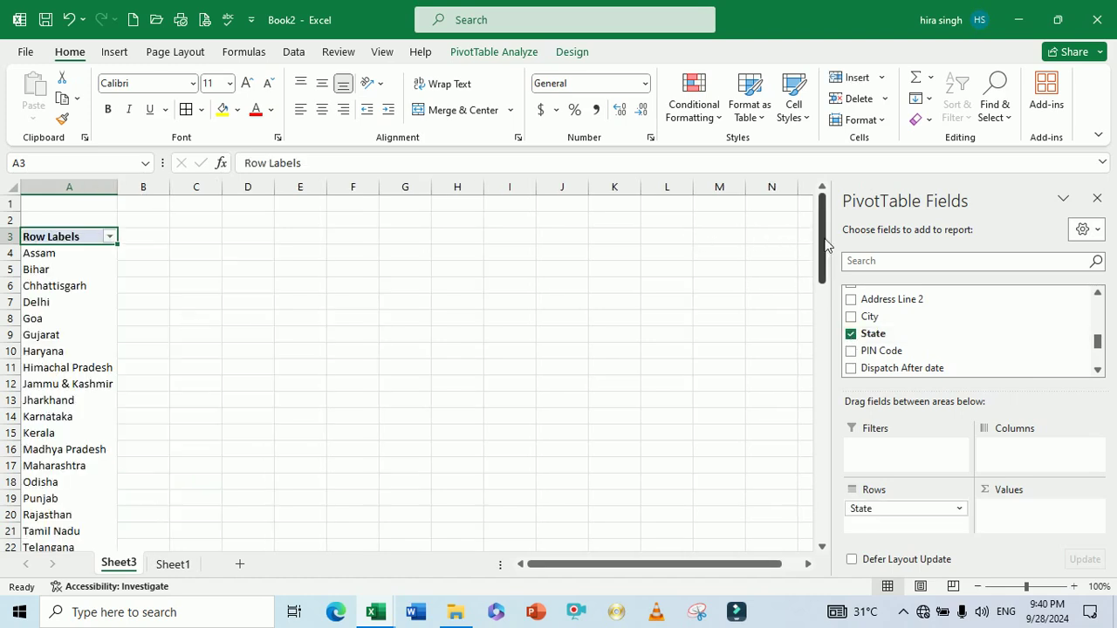
pyautogui.moveTo(826, 245)
pyautogui.mouseDown()
pyautogui.moveTo(820, 288)
pyautogui.moveTo(818, 229)
pyautogui.mouseUp()
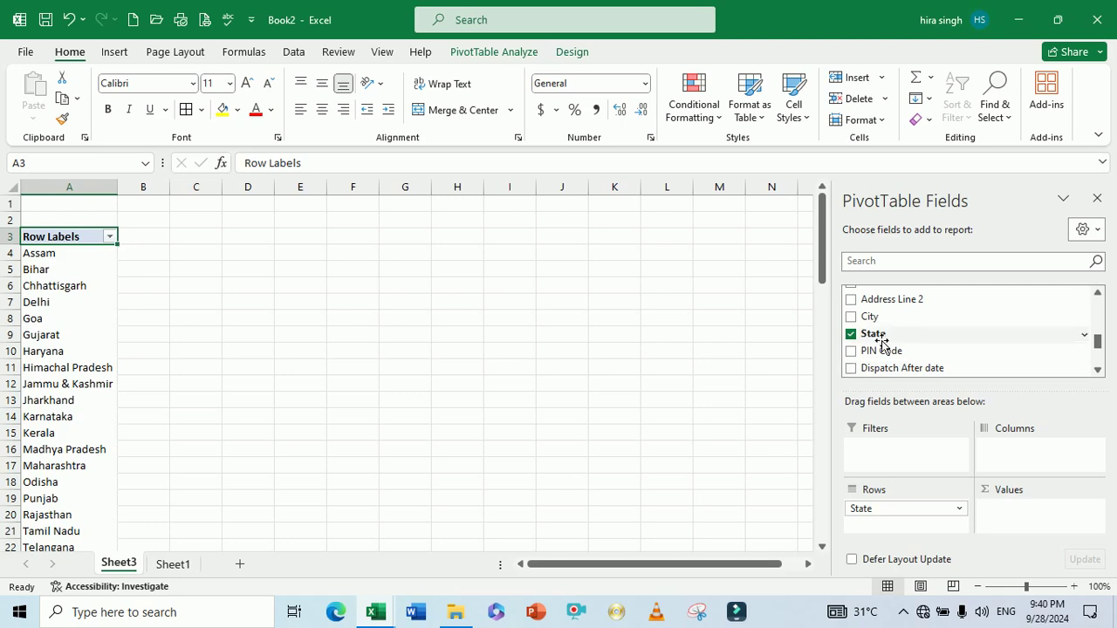
pyautogui.moveTo(881, 343); pyautogui.dragTo(1012, 518)
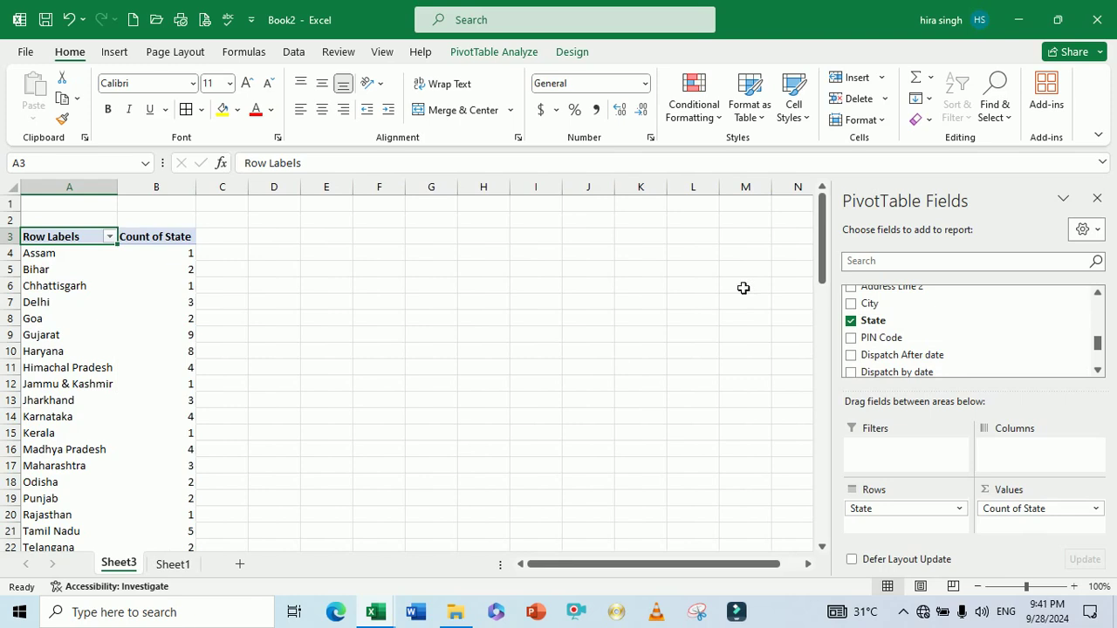
pyautogui.moveTo(825, 257)
pyautogui.mouseDown()
pyautogui.moveTo(829, 349)
pyautogui.moveTo(817, 246)
pyautogui.mouseUp()
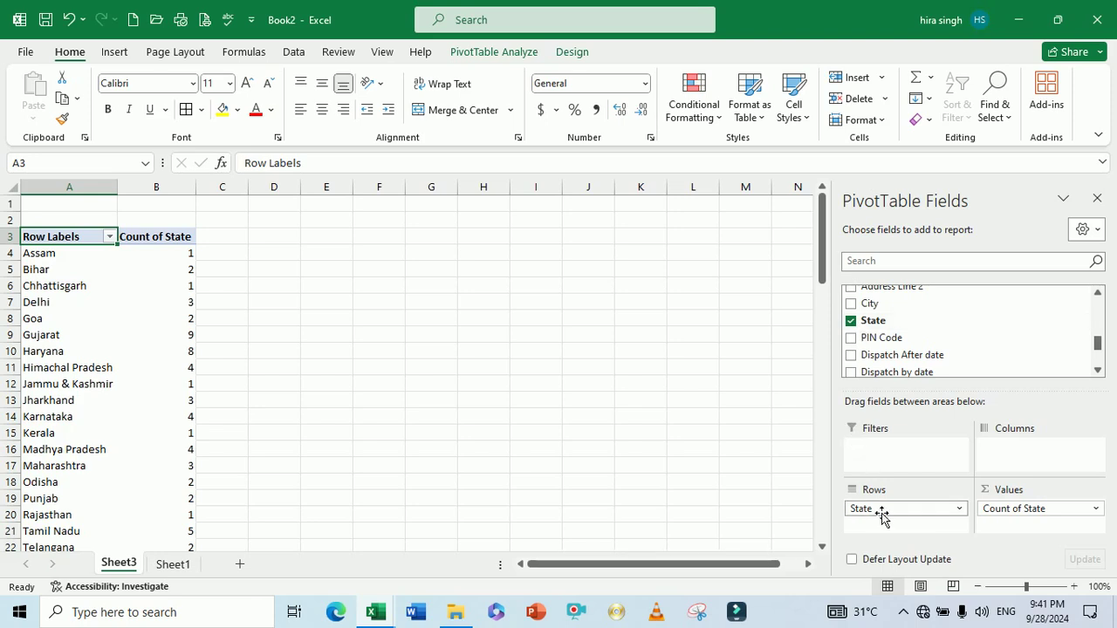
pyautogui.moveTo(881, 515); pyautogui.dragTo(915, 524)
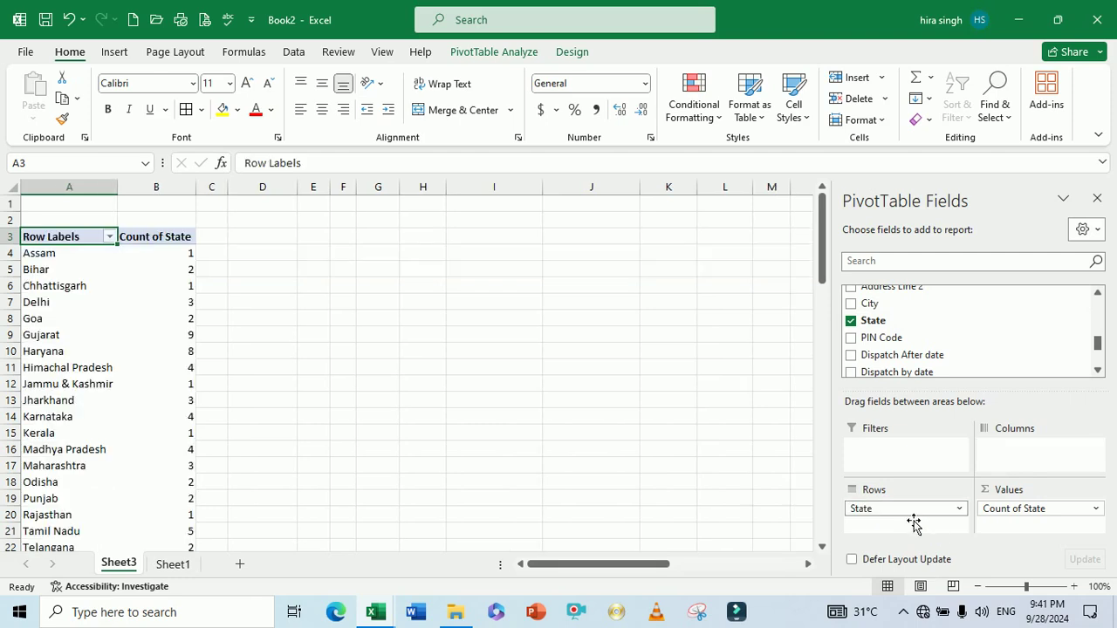
# - Undo the State fields and the PivotTable's creation on Sheet3, and go to the order data on Sheet1
pyautogui.click(471, 385)
pyautogui.hotkey('ctrl', 'z')
pyautogui.hotkey('ctrl', 'z')
pyautogui.hotkey('ctrl', 'z')
pyautogui.hotkey('ctrl', 'z')
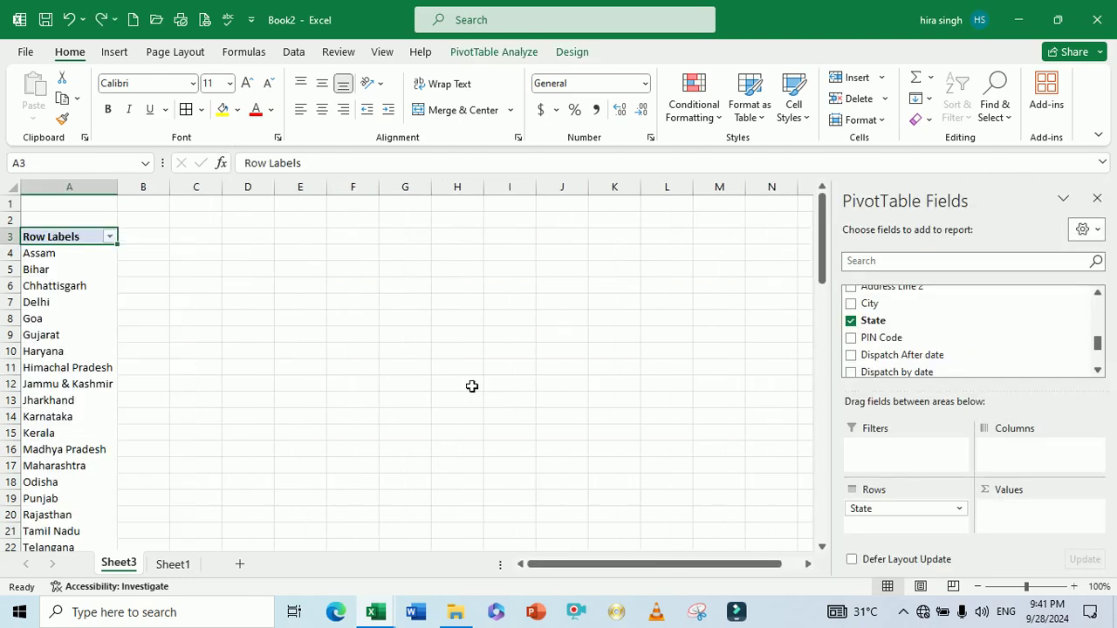
pyautogui.hotkey('ctrl', 'z')
pyautogui.hotkey('ctrl', 'z')
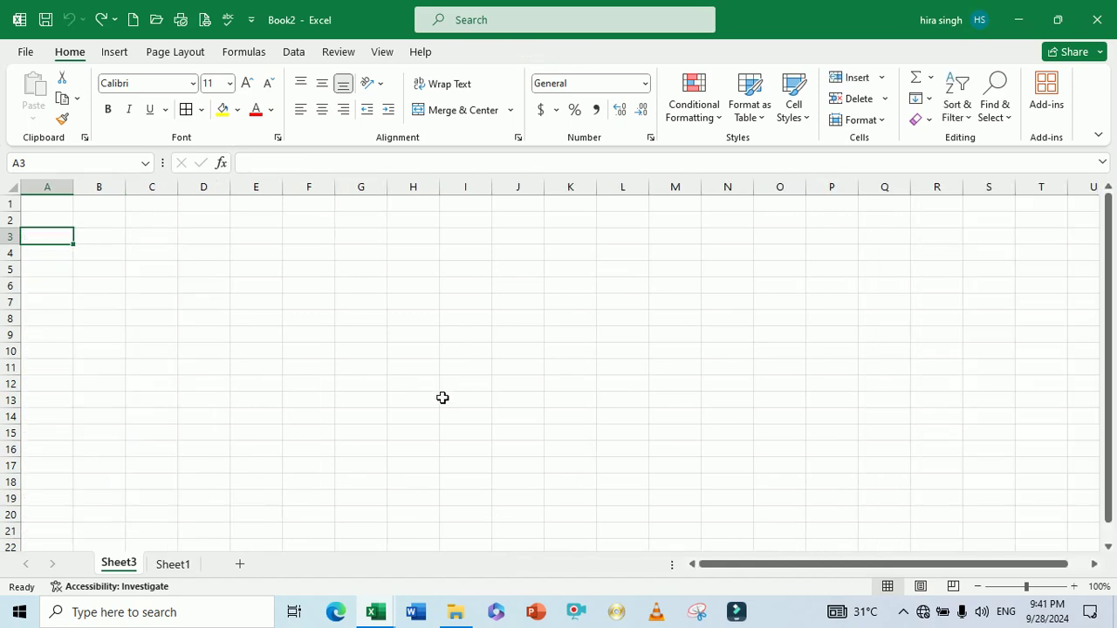
pyautogui.click(171, 566)
pyautogui.click(458, 386)
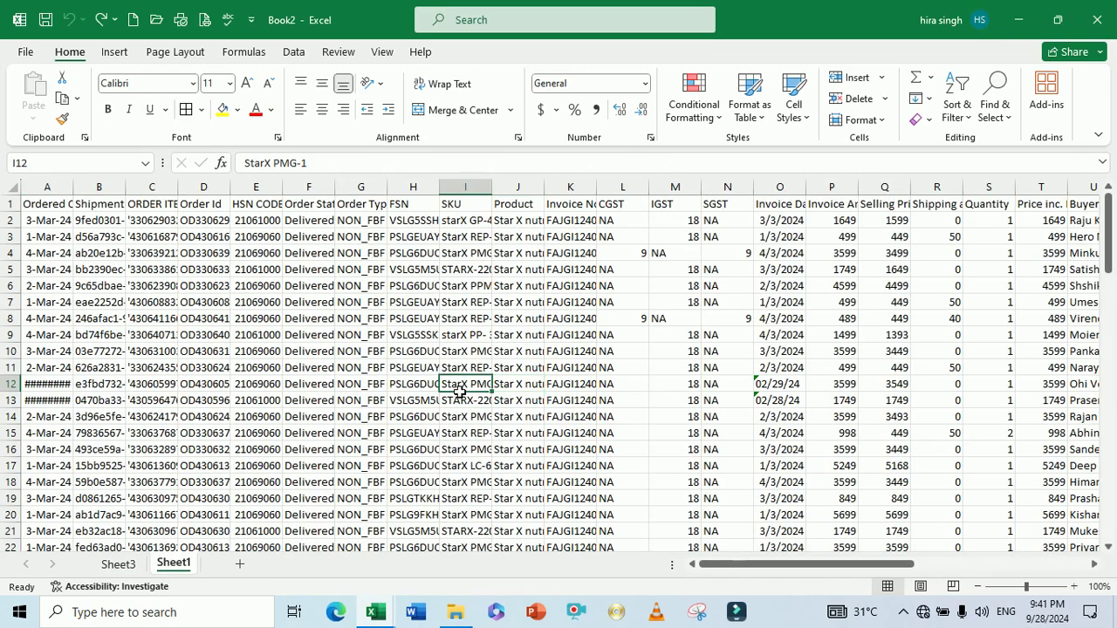
# - Redo the undone actions until the PivotTable counting orders per State is restored on Sheet3
pyautogui.hotkey('ctrl', 'y')
pyautogui.hotkey('ctrl', 'y')
pyautogui.hotkey('ctrl', 'y')
pyautogui.hotkey('ctrl', 'y')
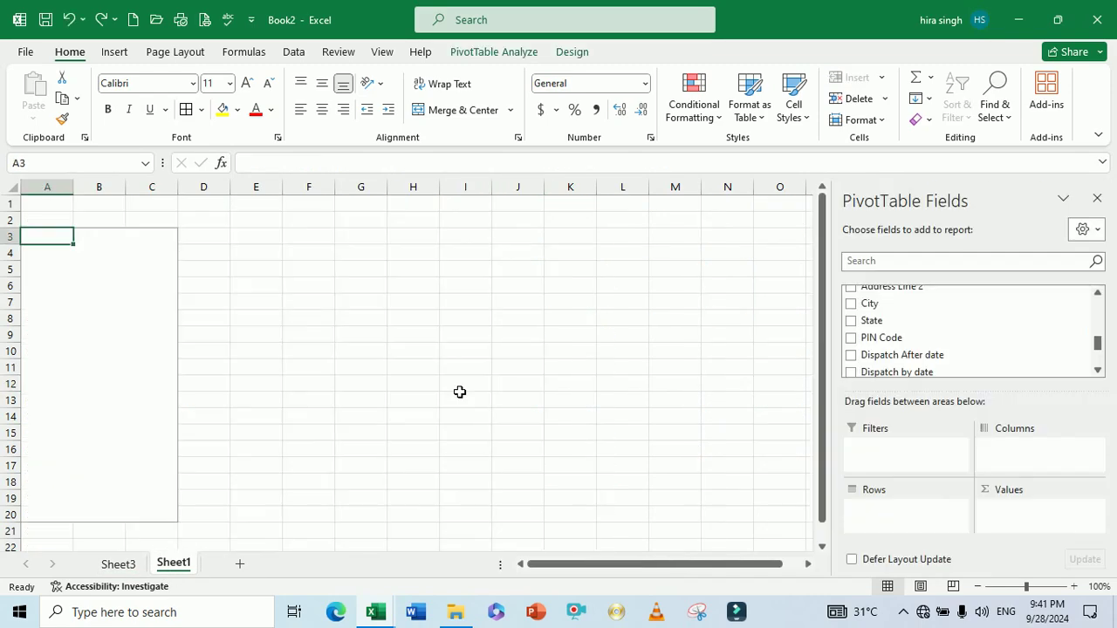
pyautogui.hotkey('ctrl', 'y')
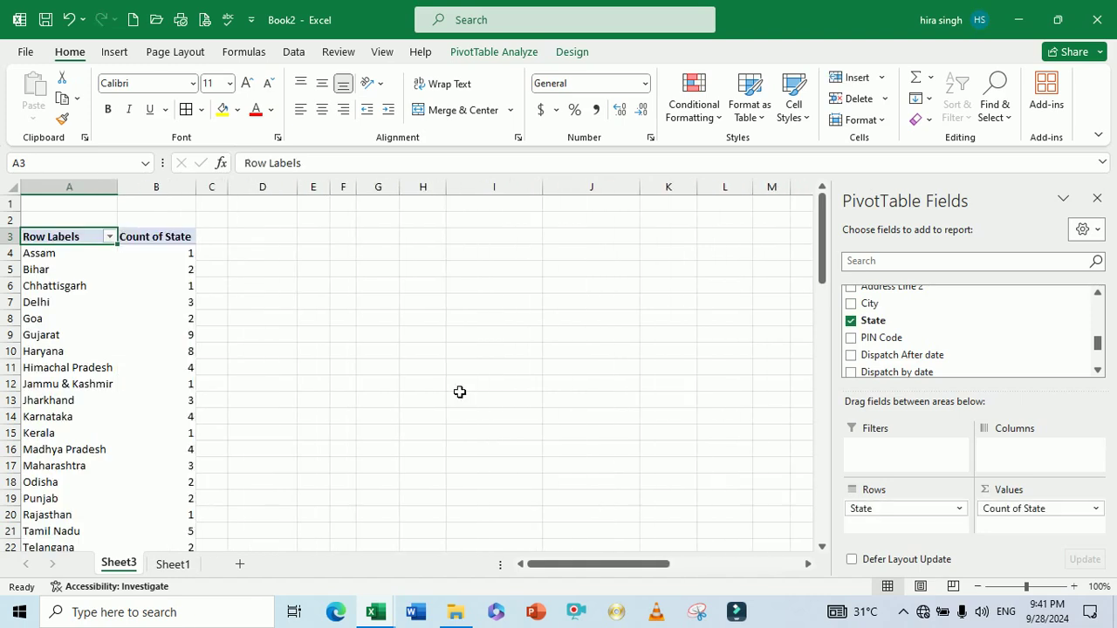
# - Look through the order records on Sheet1, down to row 32 and across its columns
pyautogui.click(172, 567)
pyautogui.click(408, 433)
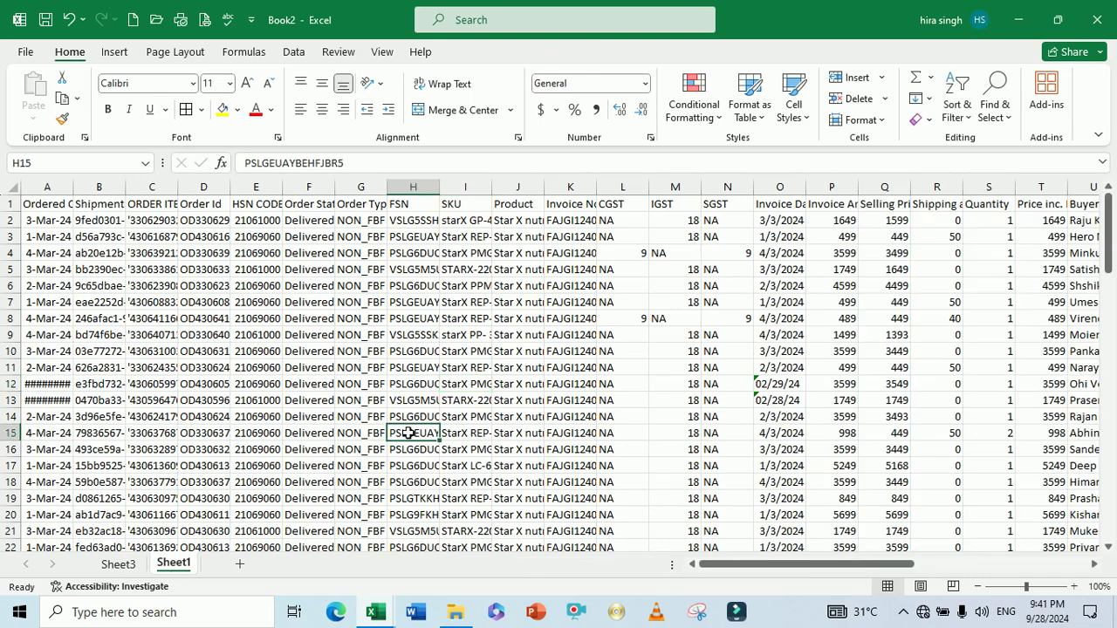
pyautogui.click(426, 419)
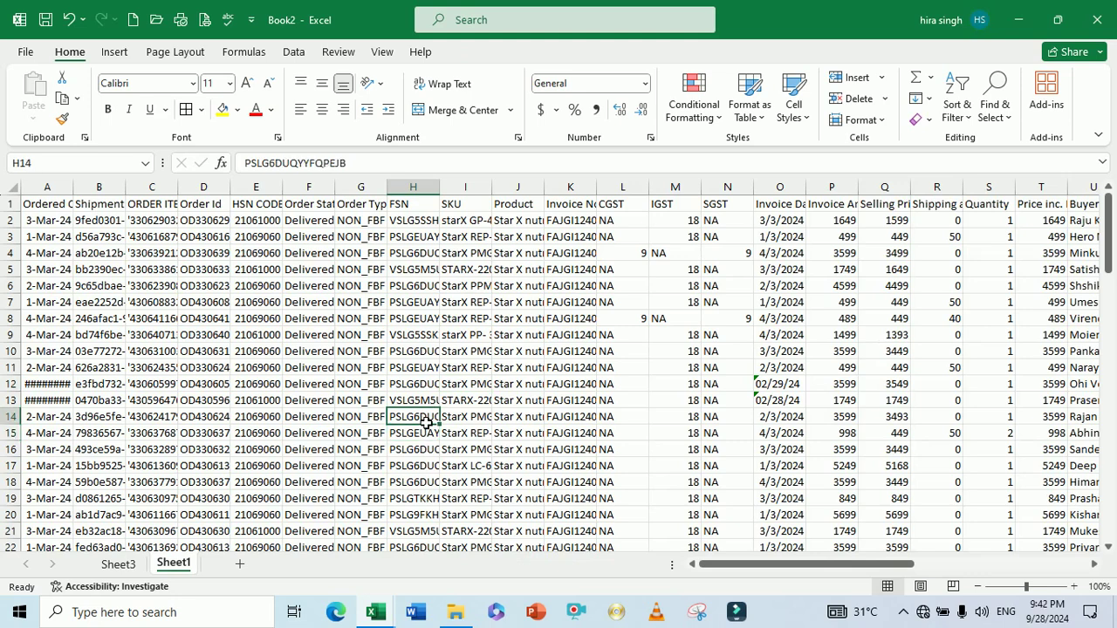
pyautogui.press('Down')
pyautogui.press('Down')
pyautogui.press('Down')
pyautogui.press('Down')
pyautogui.press('Down')
pyautogui.press('Down')
pyautogui.press('Down')
pyautogui.press('Down')
pyautogui.press('Down')
pyautogui.press('Down')
pyautogui.press('Down')
pyautogui.press('Down')
pyautogui.press('Down')
pyautogui.press('Down')
pyautogui.press('Down')
pyautogui.press('Down')
pyautogui.press('Down')
pyautogui.press('Down')
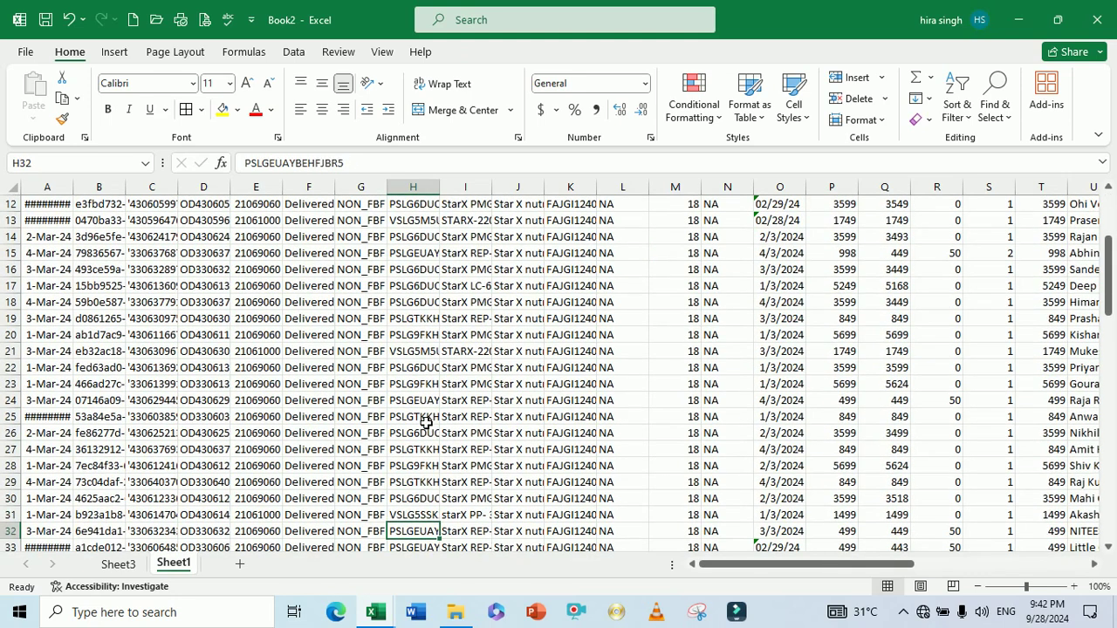
pyautogui.press('Left')
pyautogui.press('Left')
pyautogui.press('Left')
pyautogui.press('Left')
pyautogui.press('Left')
pyautogui.press('Left')
pyautogui.press('Left')
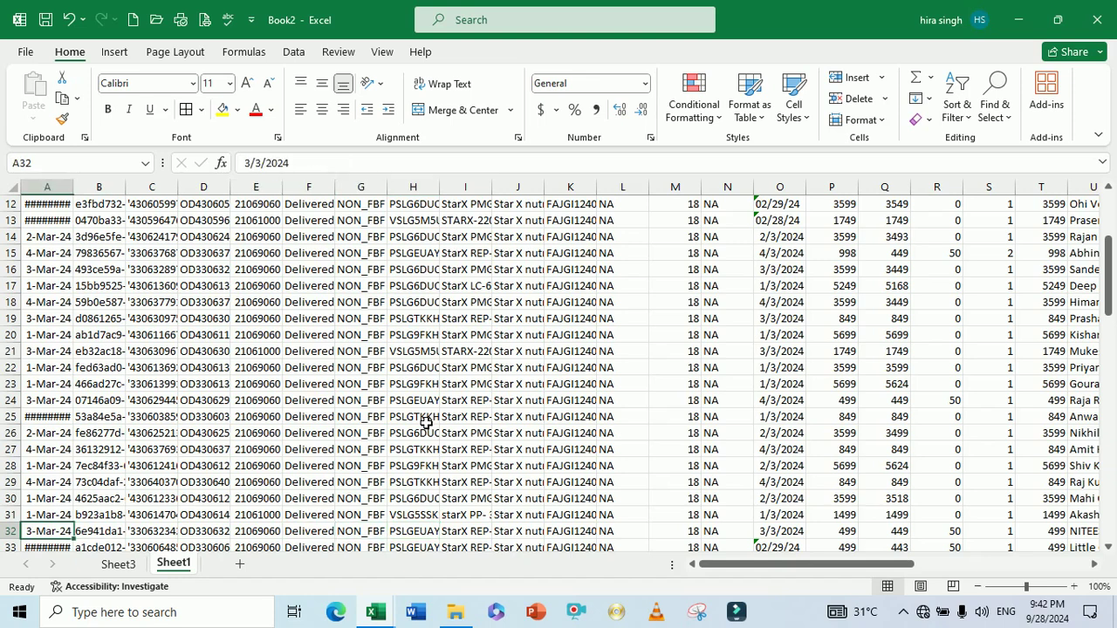
pyautogui.press('Right')
pyautogui.press('Right')
pyautogui.press('Right')
pyautogui.press('Right')
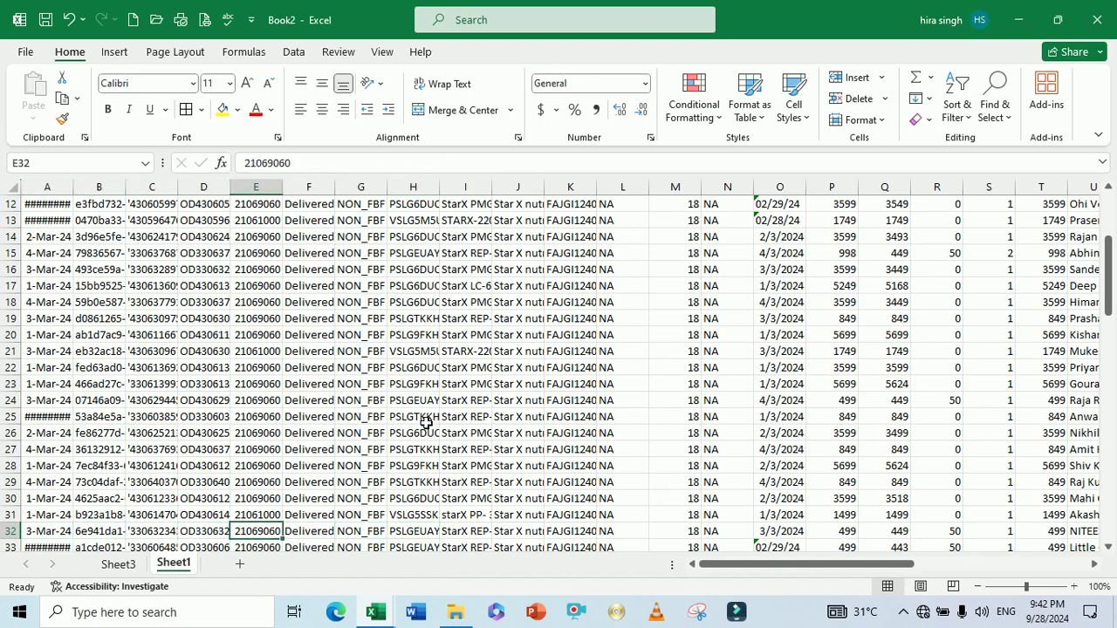
pyautogui.press('Right')
pyautogui.press('Right')
pyautogui.press('Right')
pyautogui.press('Right')
pyautogui.press('Right')
pyautogui.press('Right')
pyautogui.press('Right')
pyautogui.press('Right')
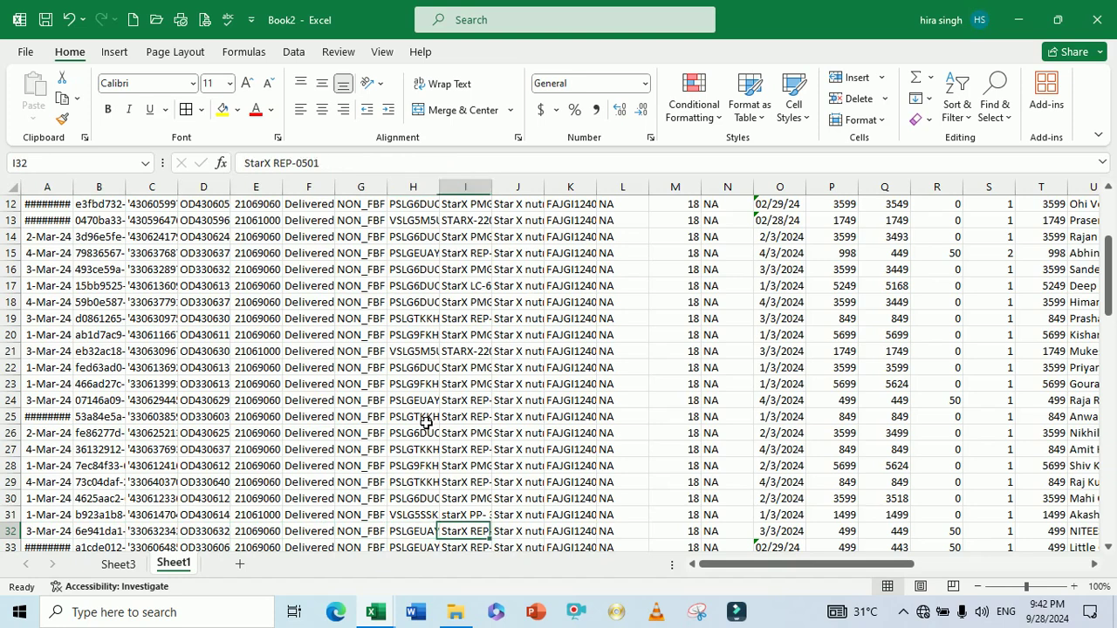
pyautogui.press('Right')
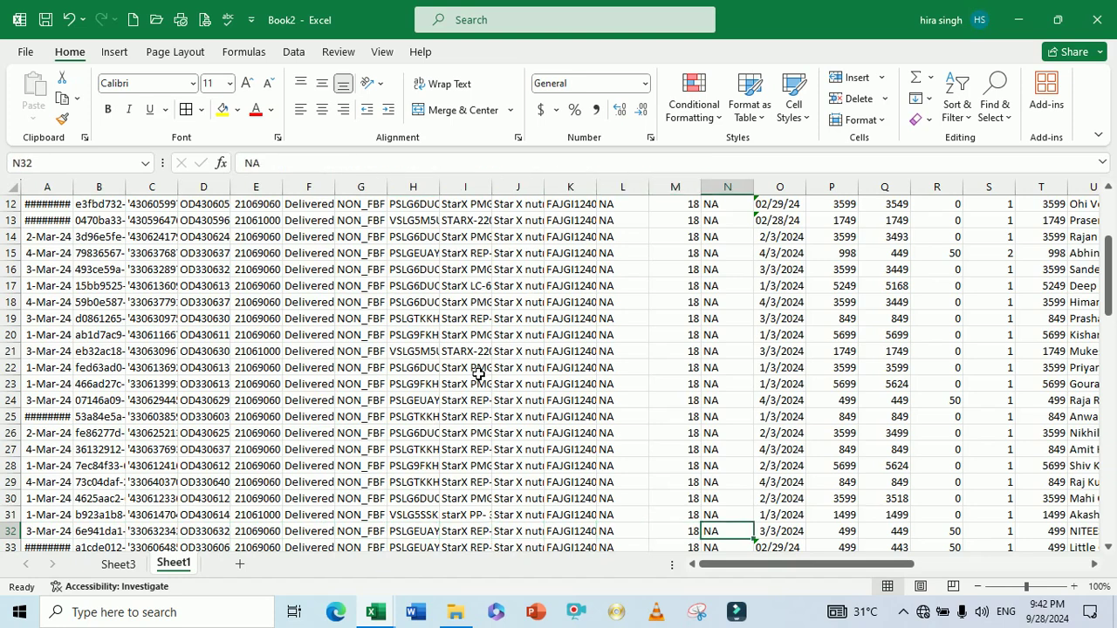
# - Create a PivotTable from the range Sheet1!$A$1:$AJ$88 on a new worksheet
pyautogui.click(605, 352)
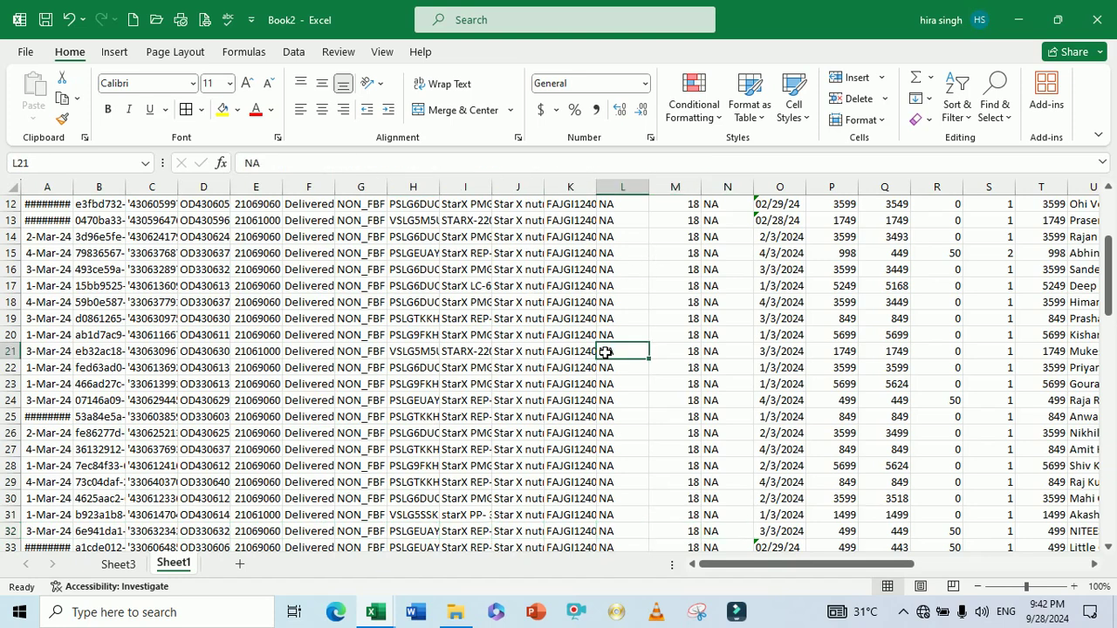
pyautogui.press('alt')
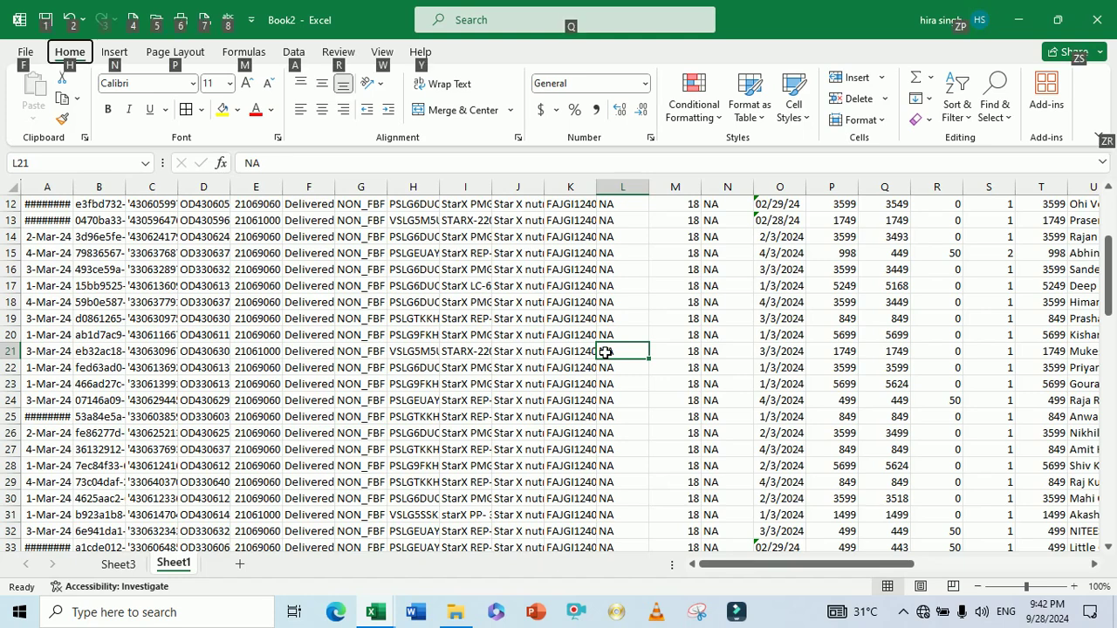
pyautogui.press('n')
pyautogui.press('v')
pyautogui.press('t')
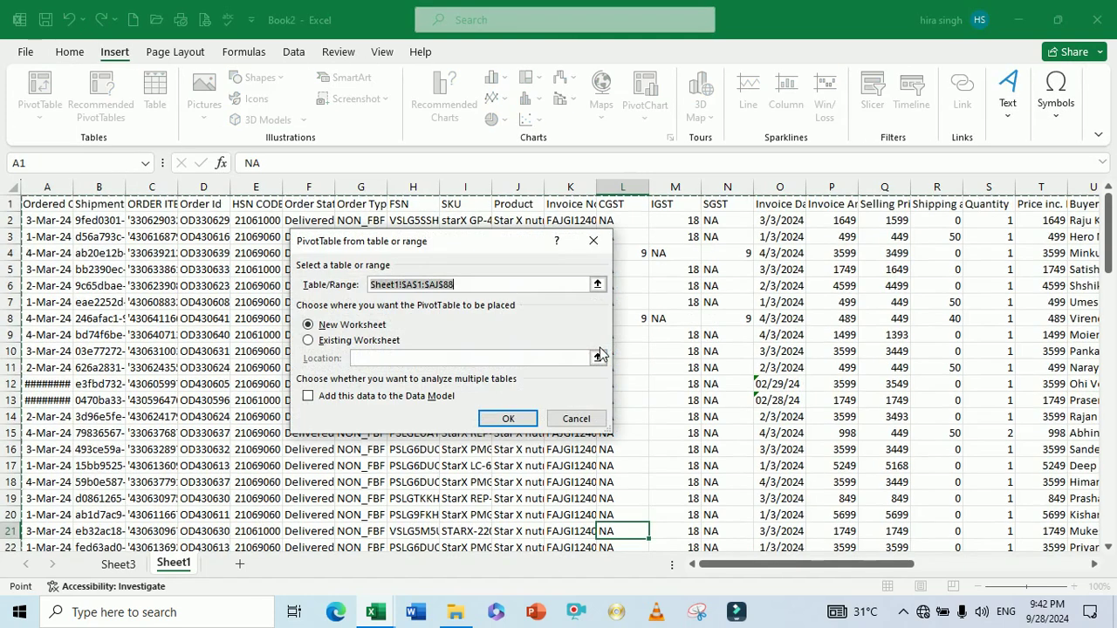
pyautogui.click(507, 419)
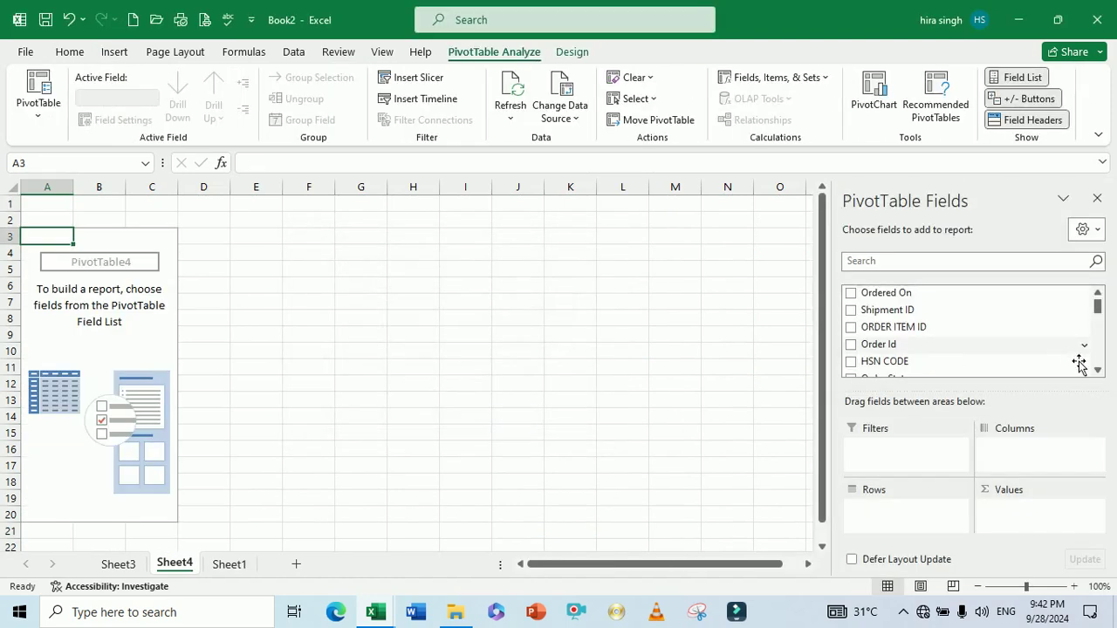
# - Add Product as the row field of the new PivotTable on Sheet4
pyautogui.scroll(-1, 1097, 370)
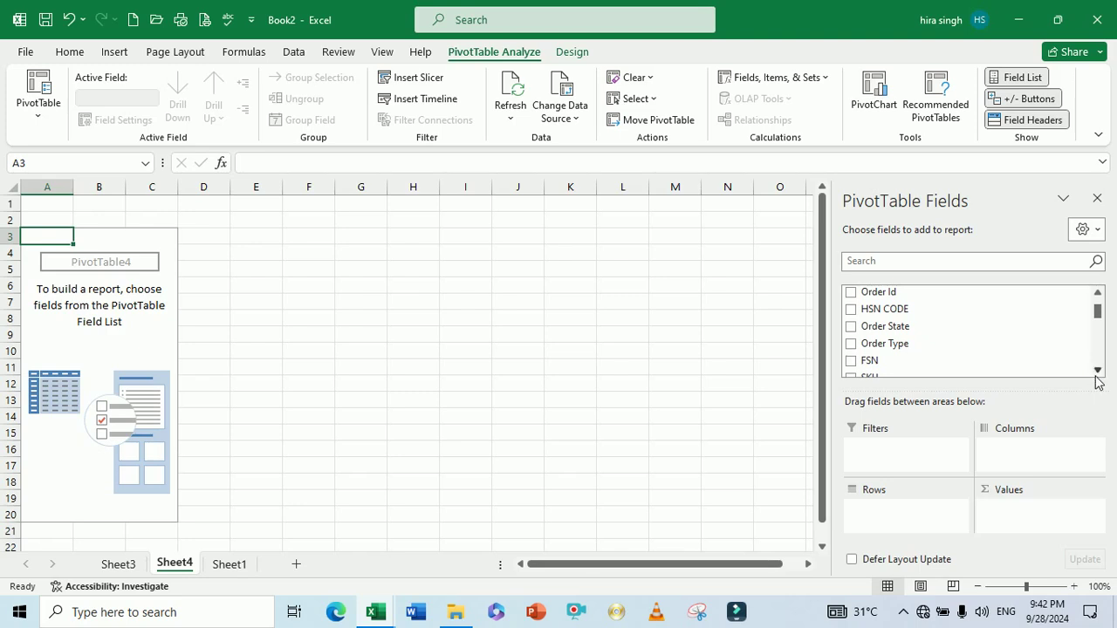
pyautogui.click(1098, 371)
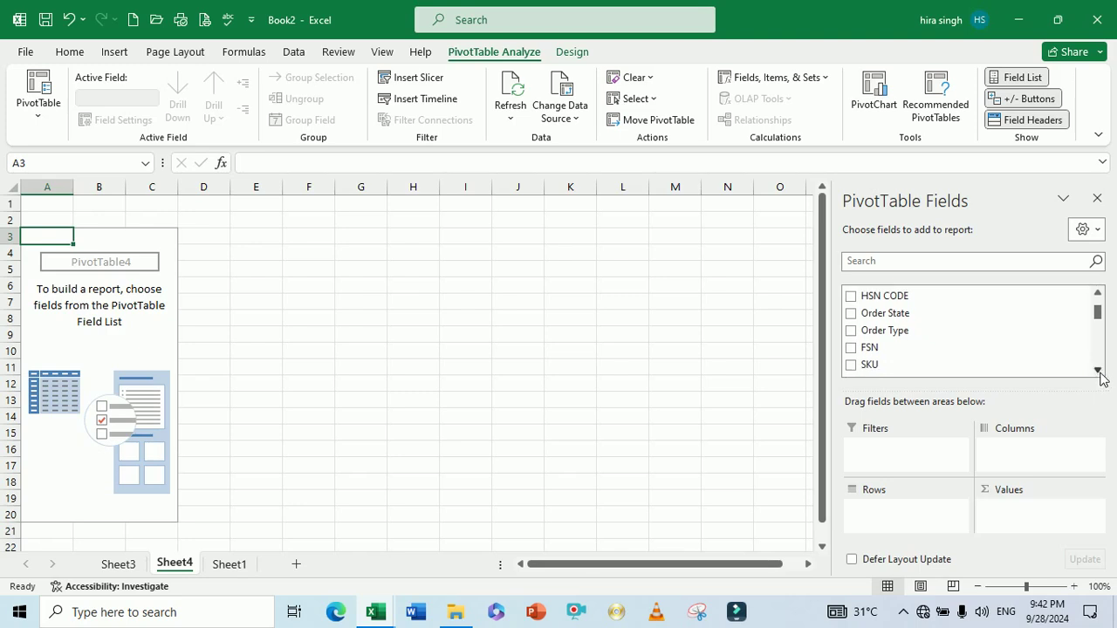
pyautogui.click(1098, 371)
pyautogui.click(1098, 371)
pyautogui.click(1098, 371)
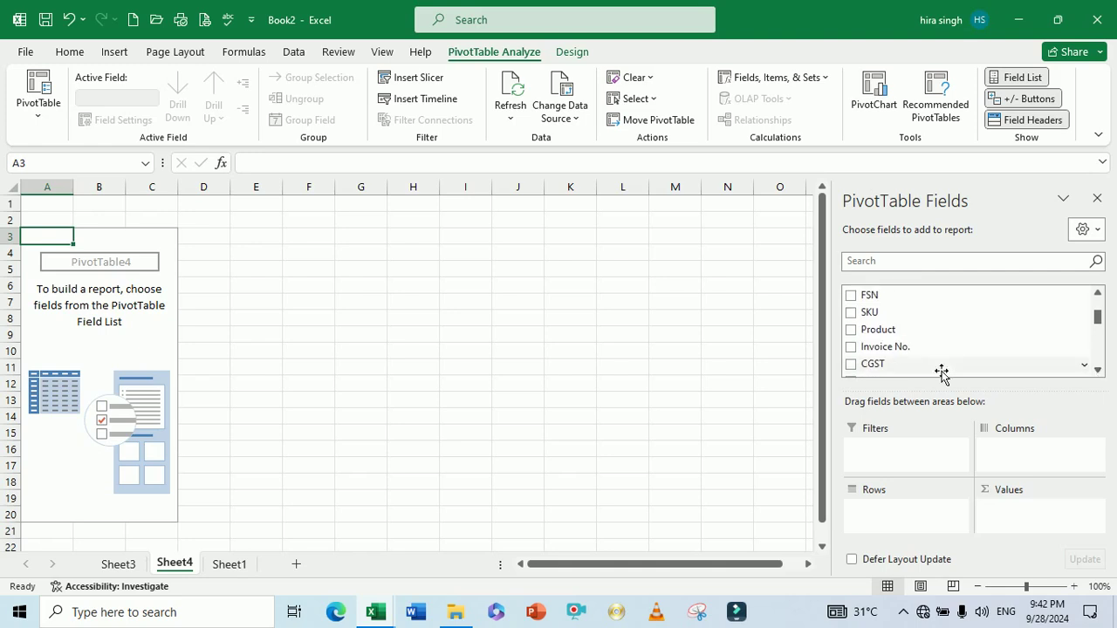
pyautogui.click(851, 330)
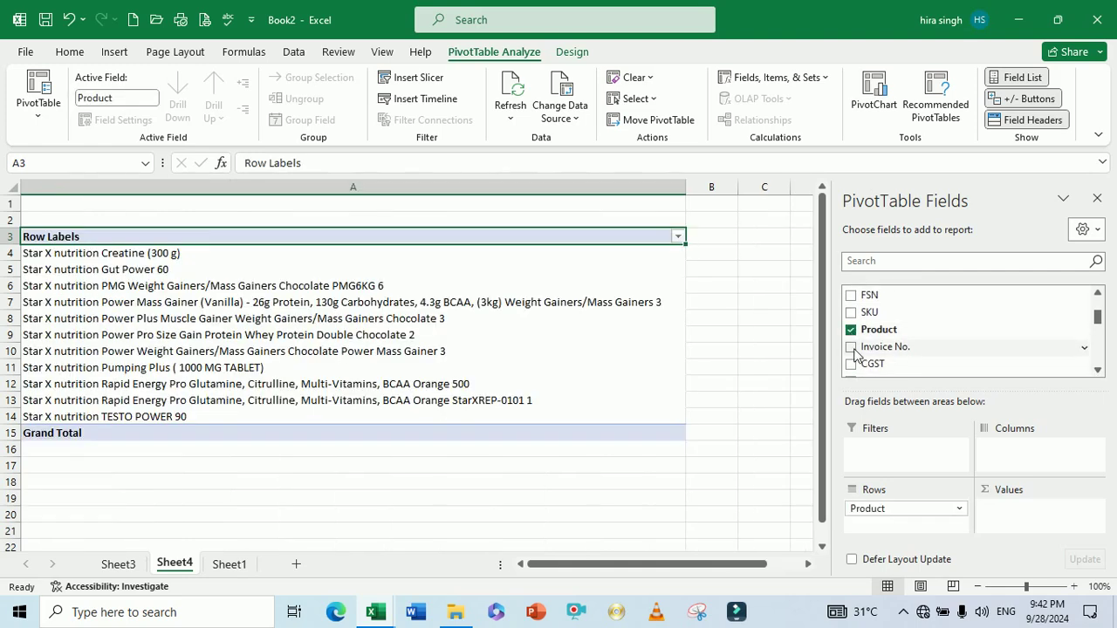
# - Add Quantity as a summed value field to the PivotTable, beside the products
pyautogui.click(1099, 371)
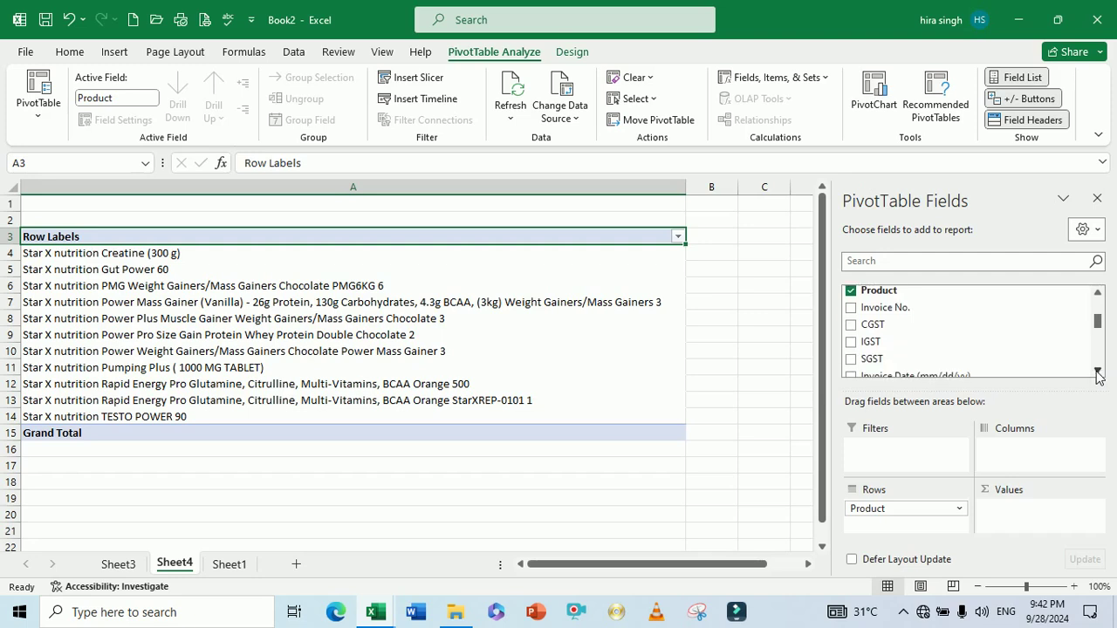
pyautogui.click(1098, 370)
pyautogui.click(1099, 371)
pyautogui.click(1098, 371)
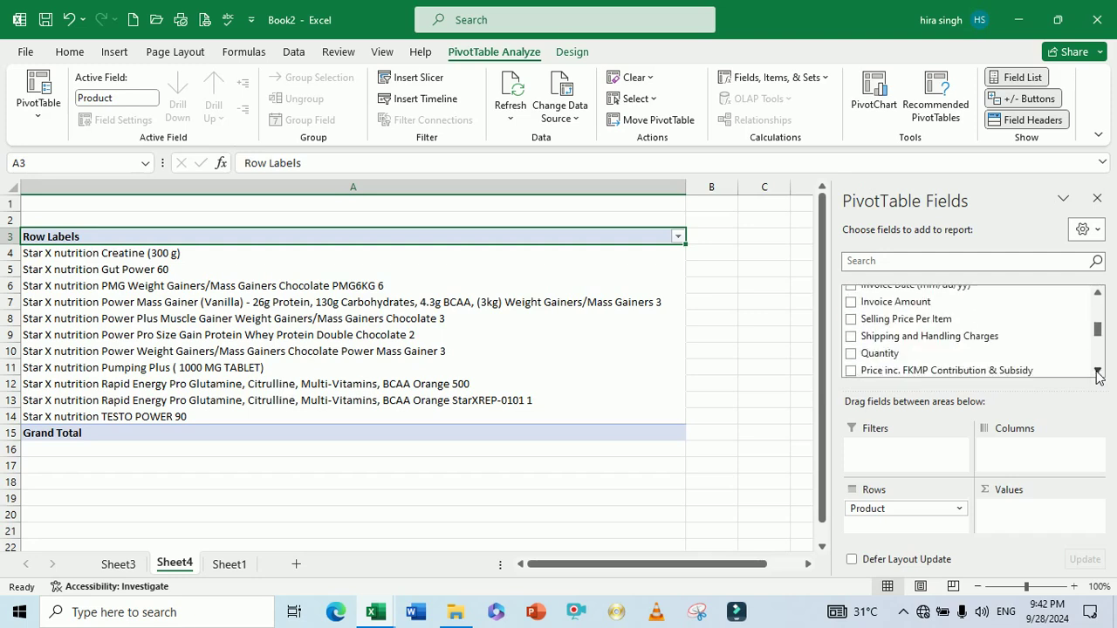
pyautogui.click(1098, 370)
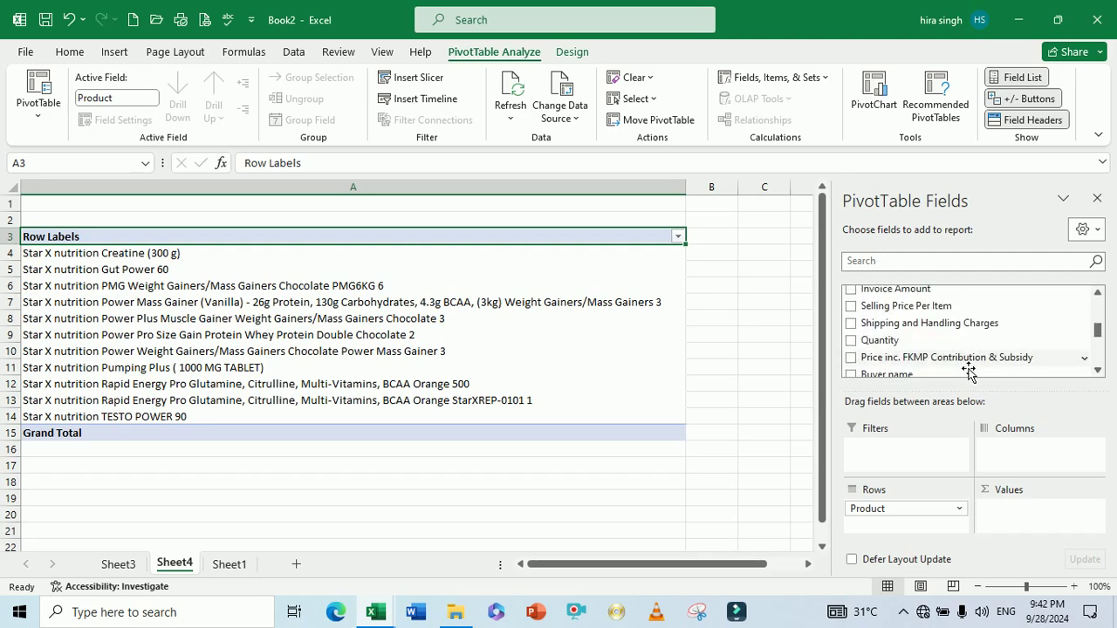
pyautogui.click(851, 341)
pyautogui.click(592, 358)
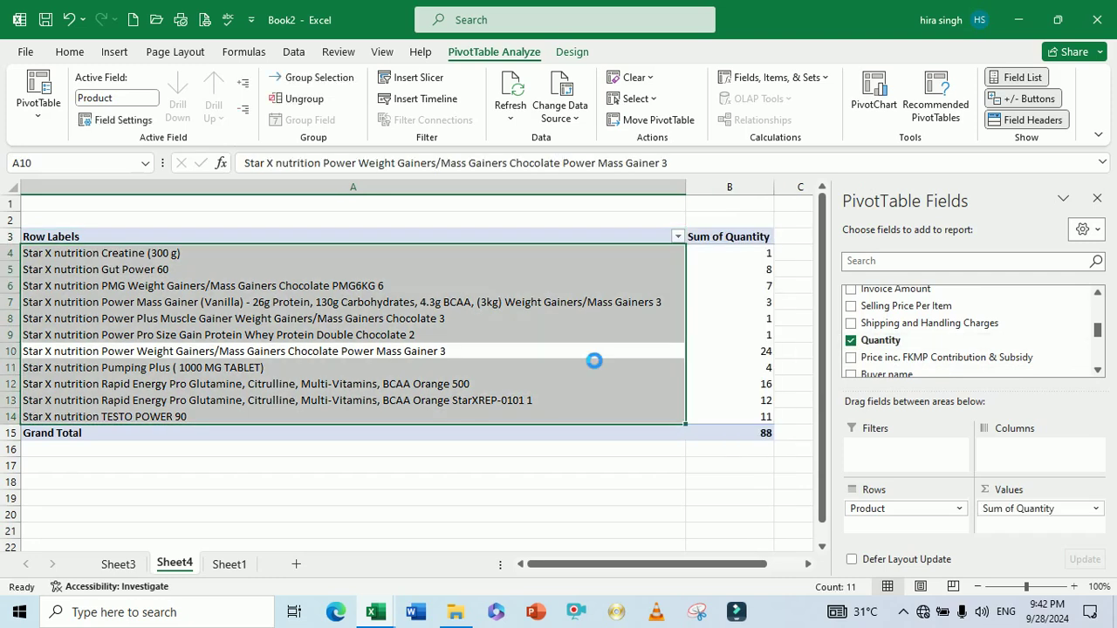
# - Set the print scaling of the product summary to Fit Sheet on One Page
pyautogui.hotkey('ctrl', 'p')
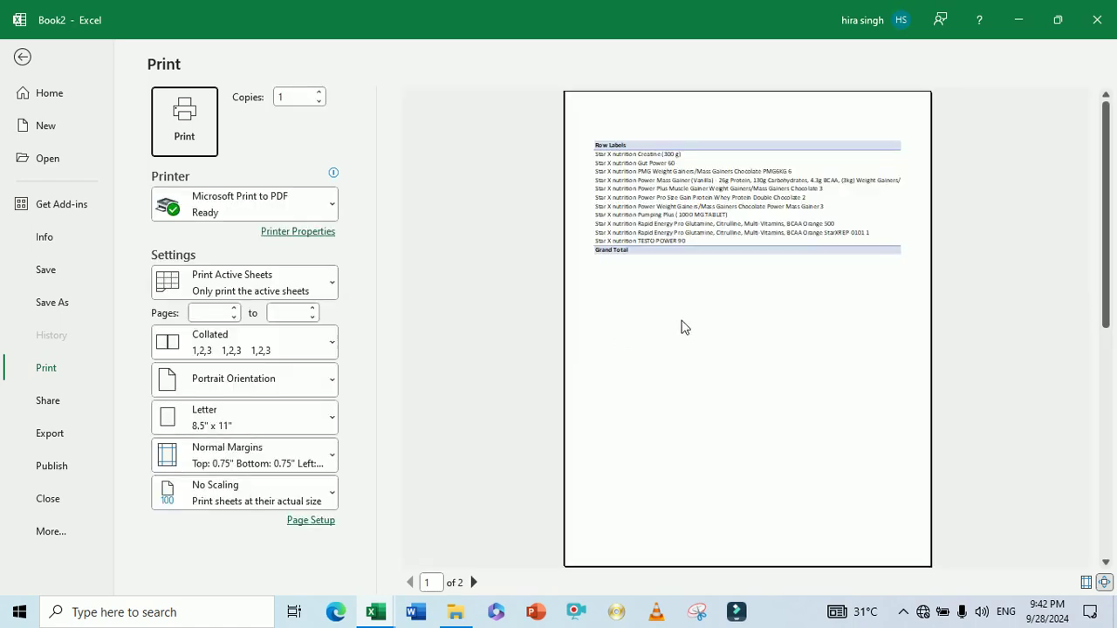
pyautogui.click(241, 497)
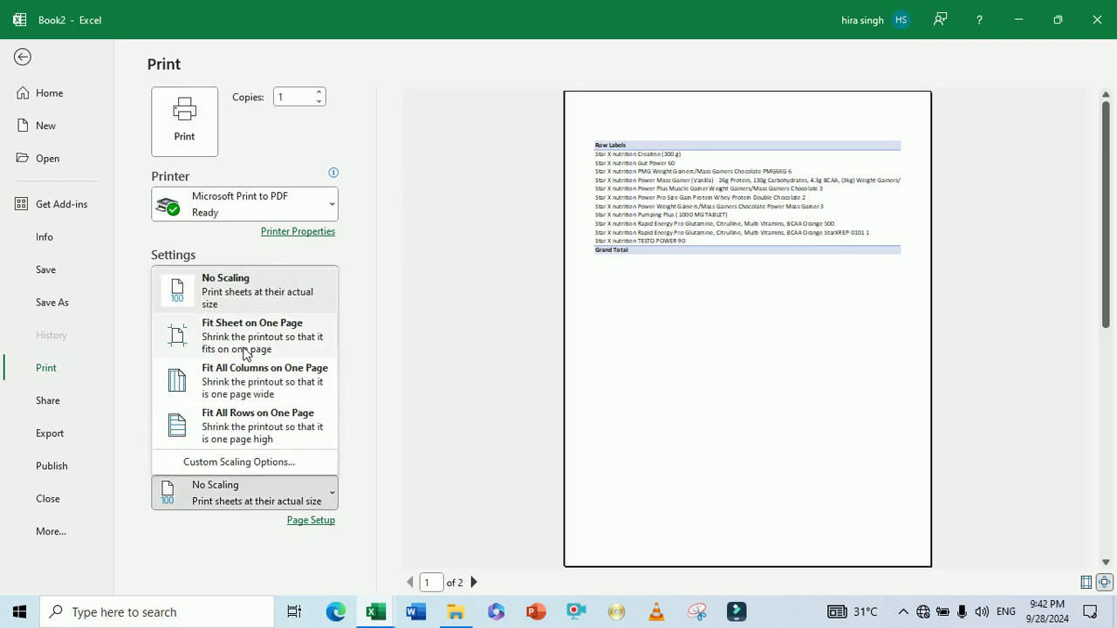
pyautogui.click(235, 338)
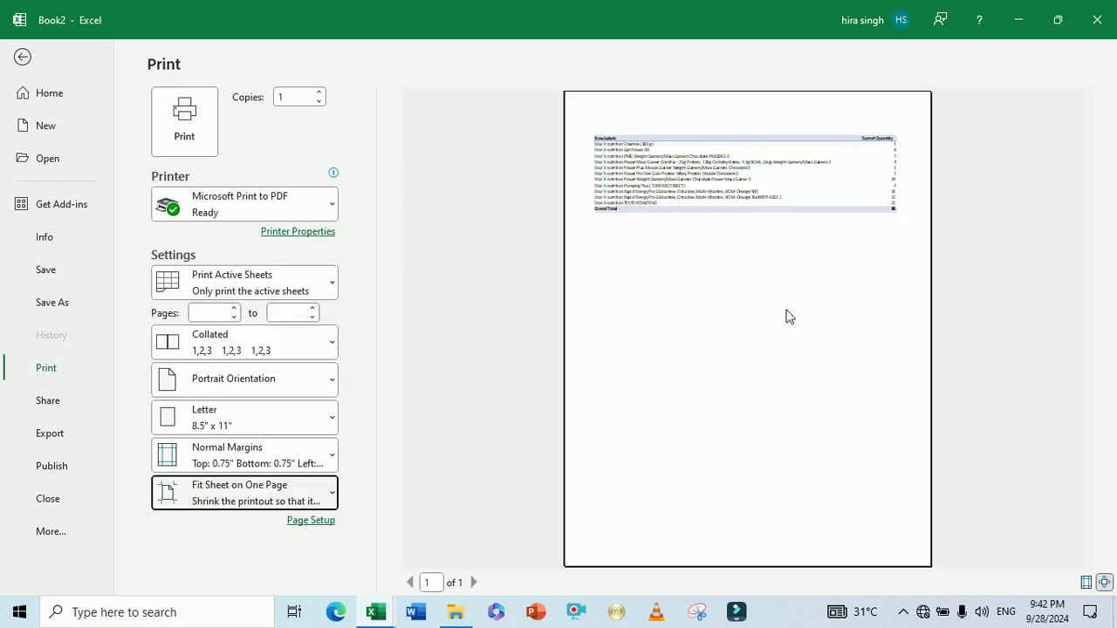
# - Check the enlarged print preview of the product summary, and return to the order data on Sheet1
pyautogui.click(718, 185)
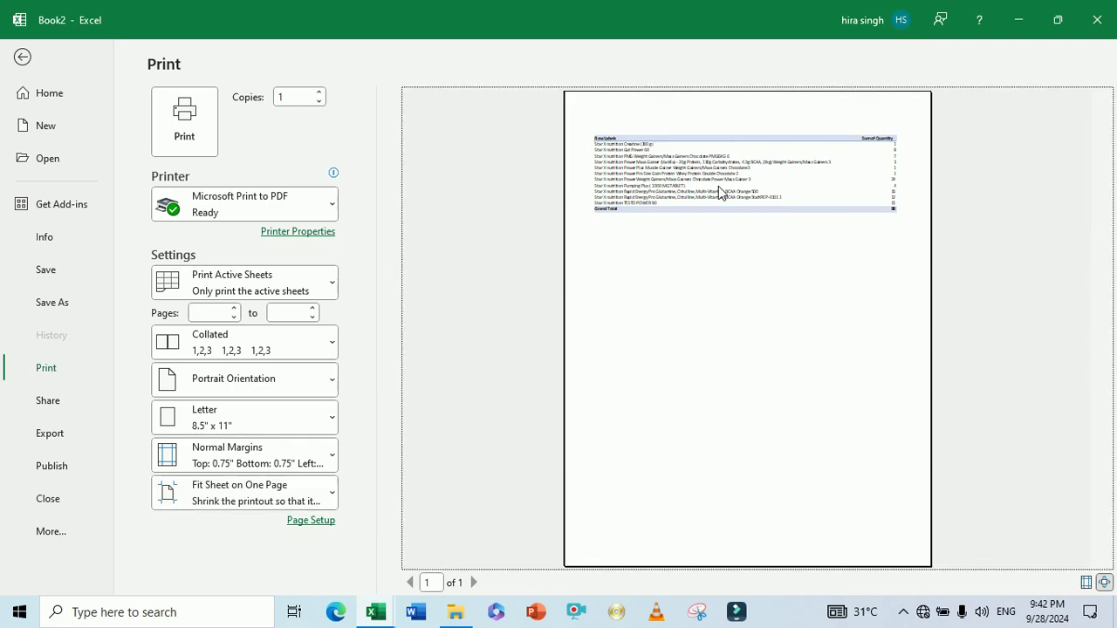
pyautogui.click(1104, 583)
pyautogui.click(1103, 583)
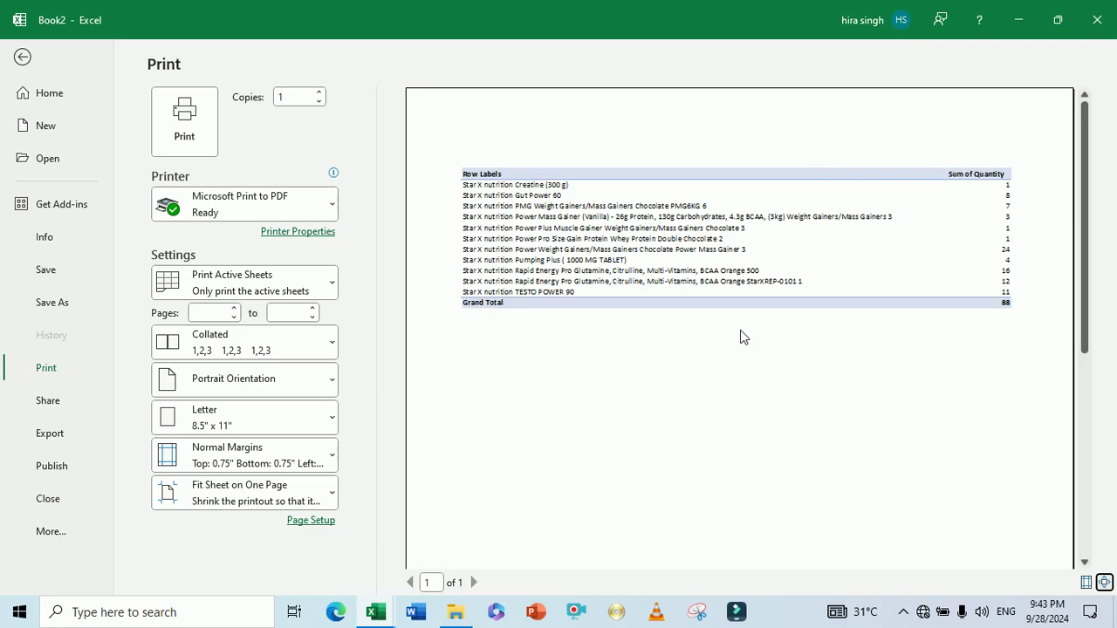
pyautogui.press('Escape')
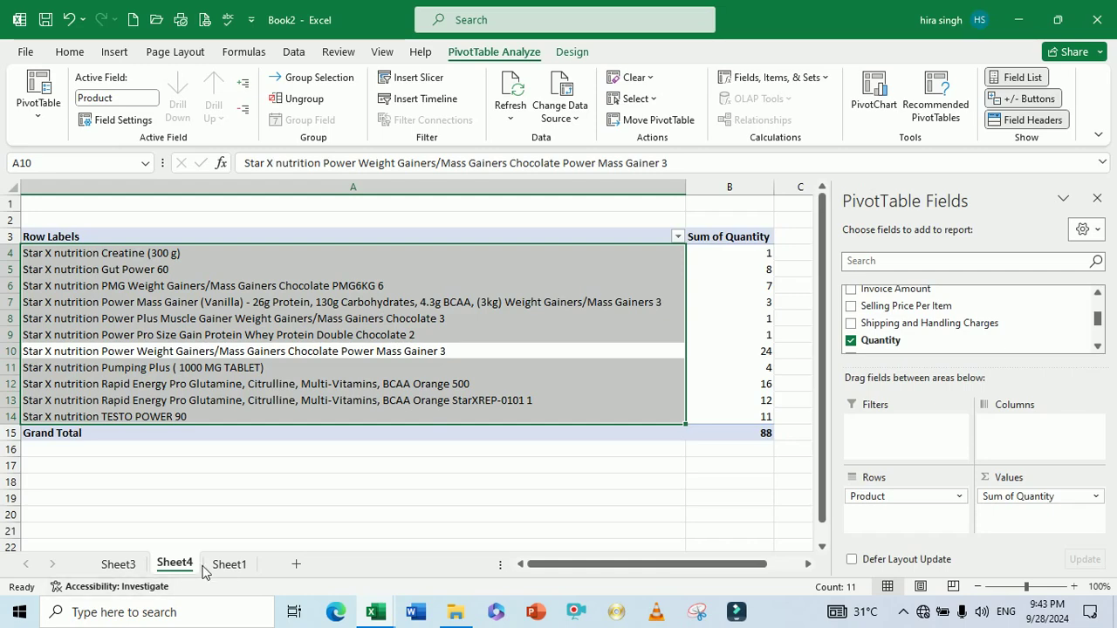
pyautogui.click(228, 564)
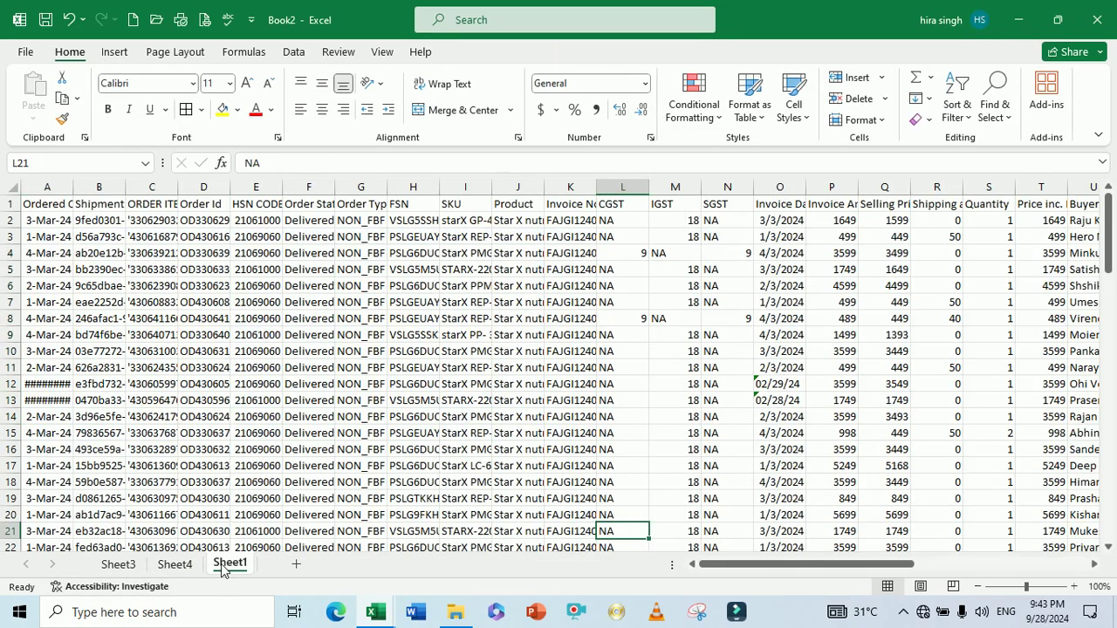